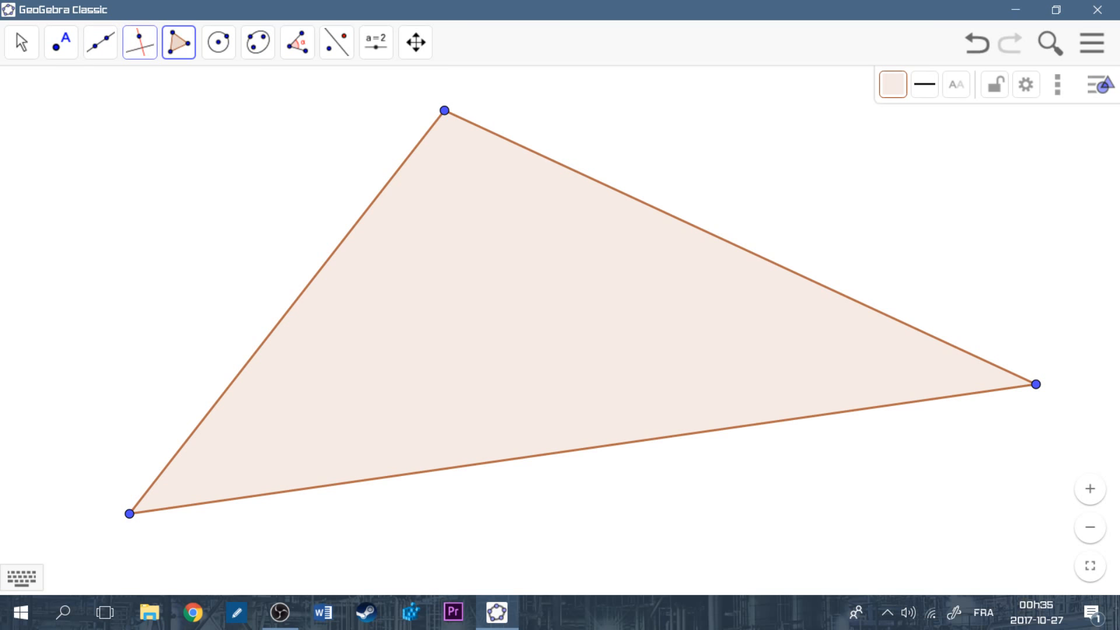
- Construct a perpendicular line from each triangle vertex to its opposite side, starting with the upper vertex
click(139, 42)
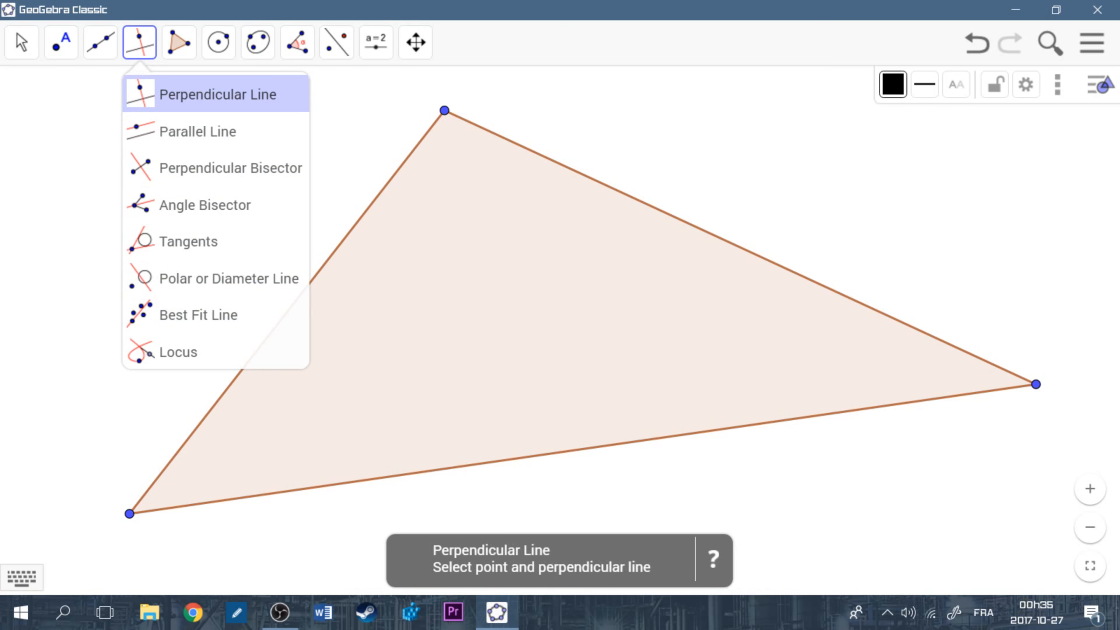
click(218, 94)
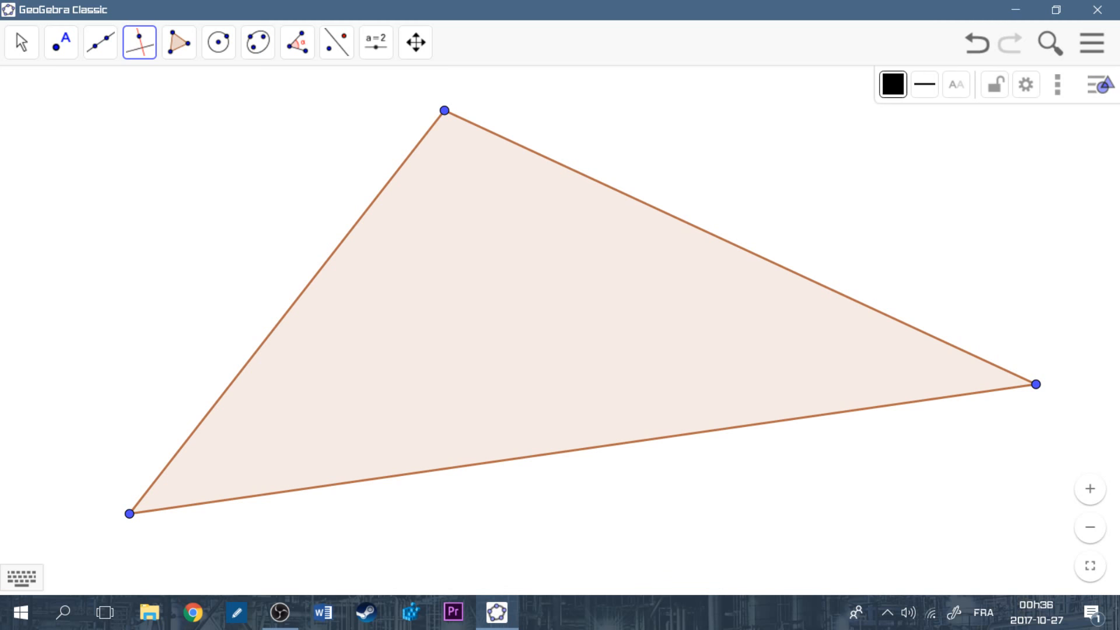
click(500, 461)
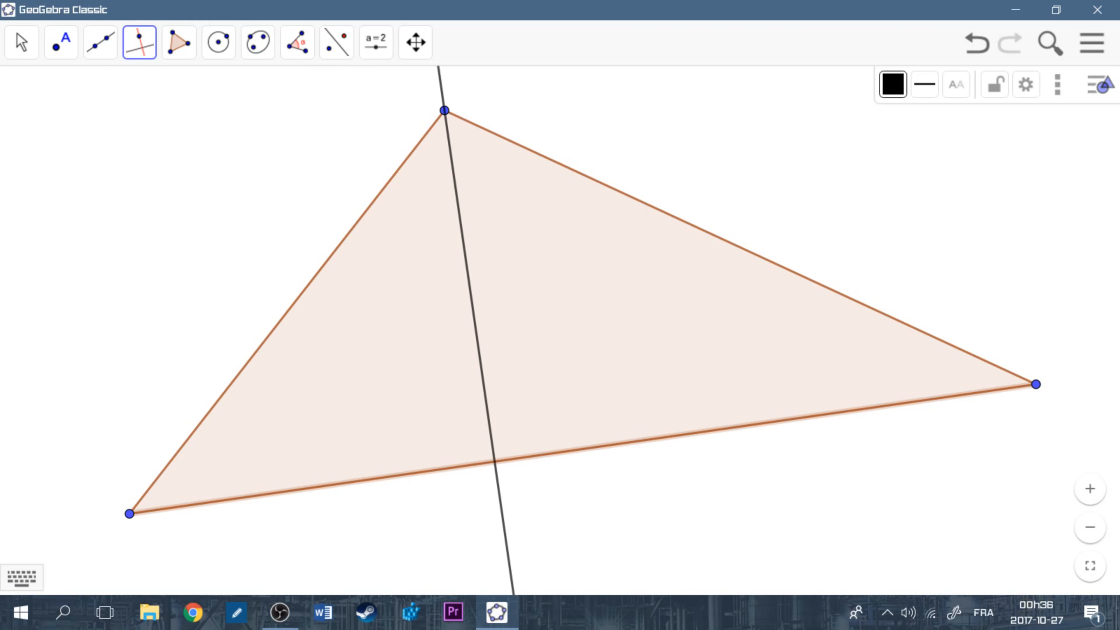
click(444, 110)
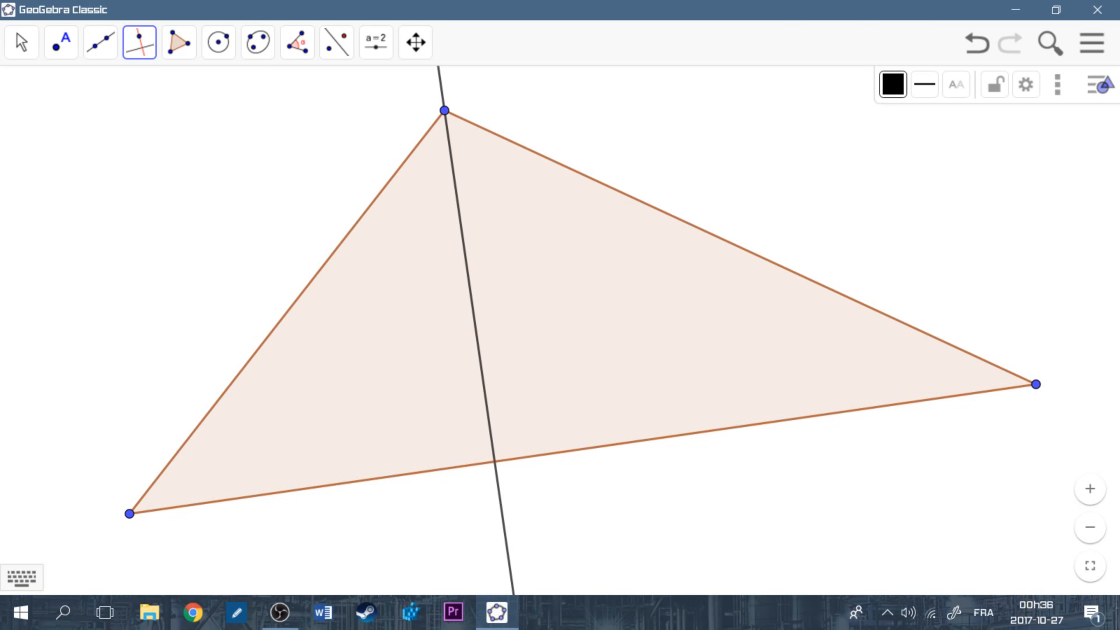
click(336, 250)
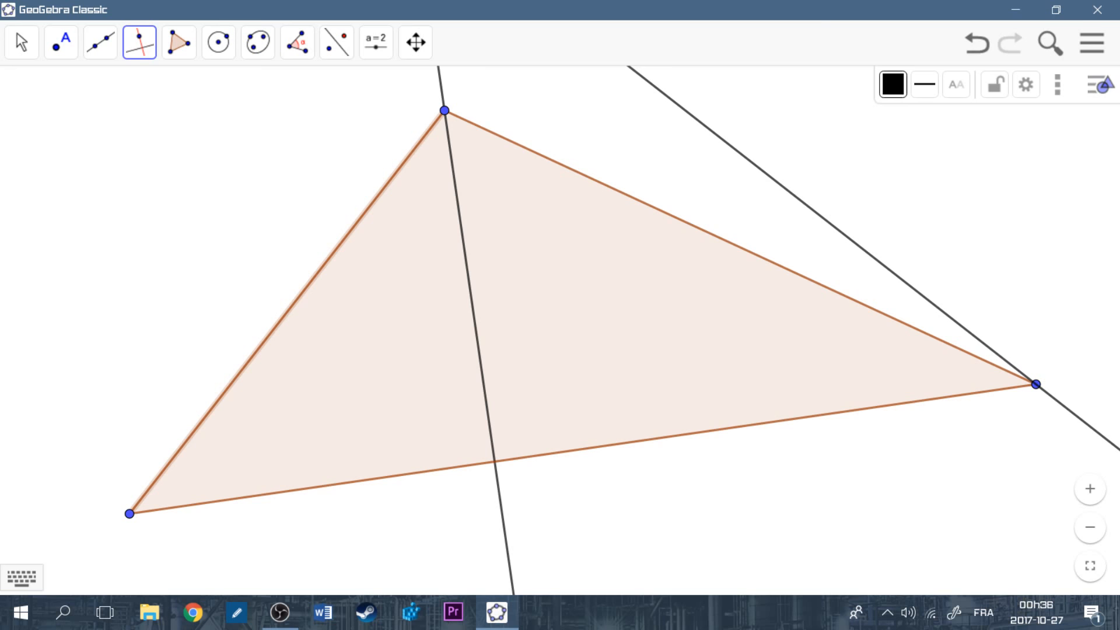
click(1036, 384)
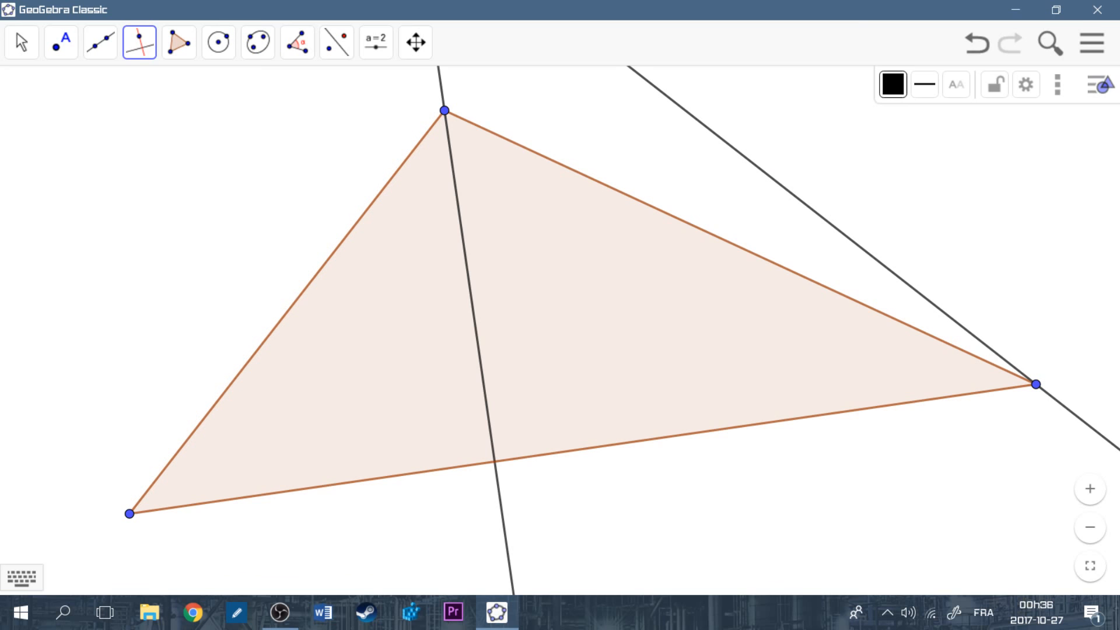
click(878, 310)
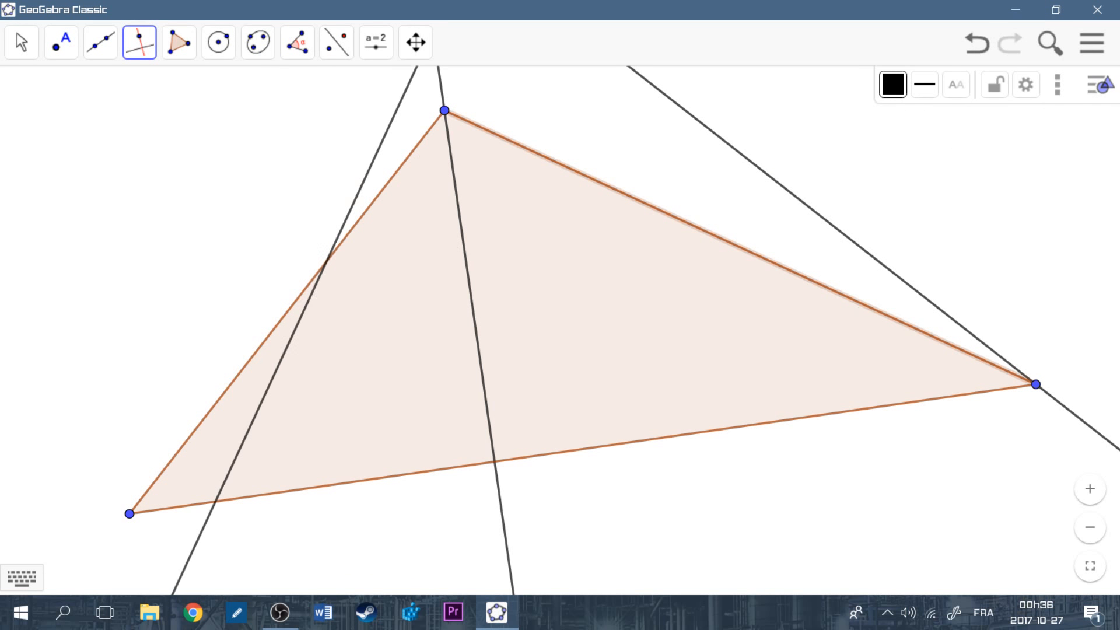
click(129, 513)
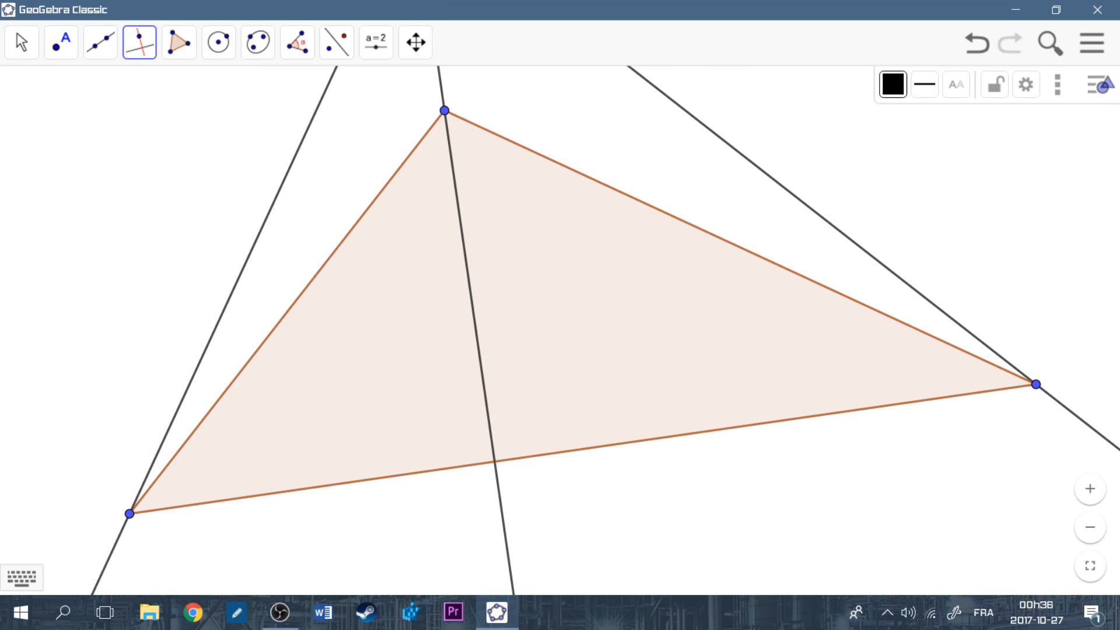
- Reshape the triangle by moving its three vertices so that the perpendicular lines cross inside it
click(21, 42)
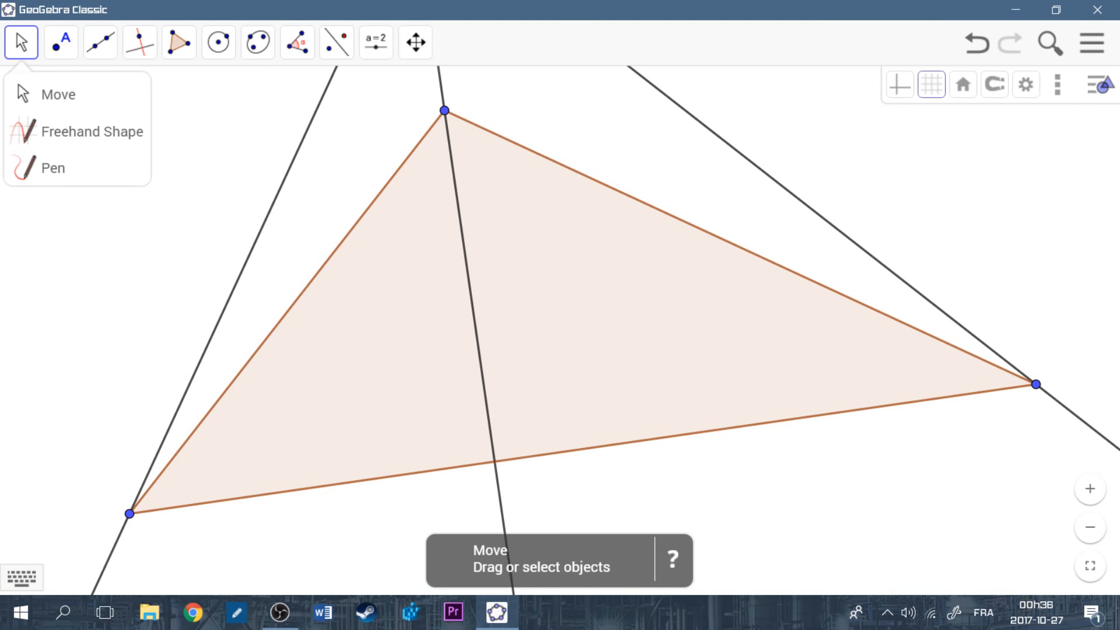
click(59, 95)
drag(129, 514, 130, 432)
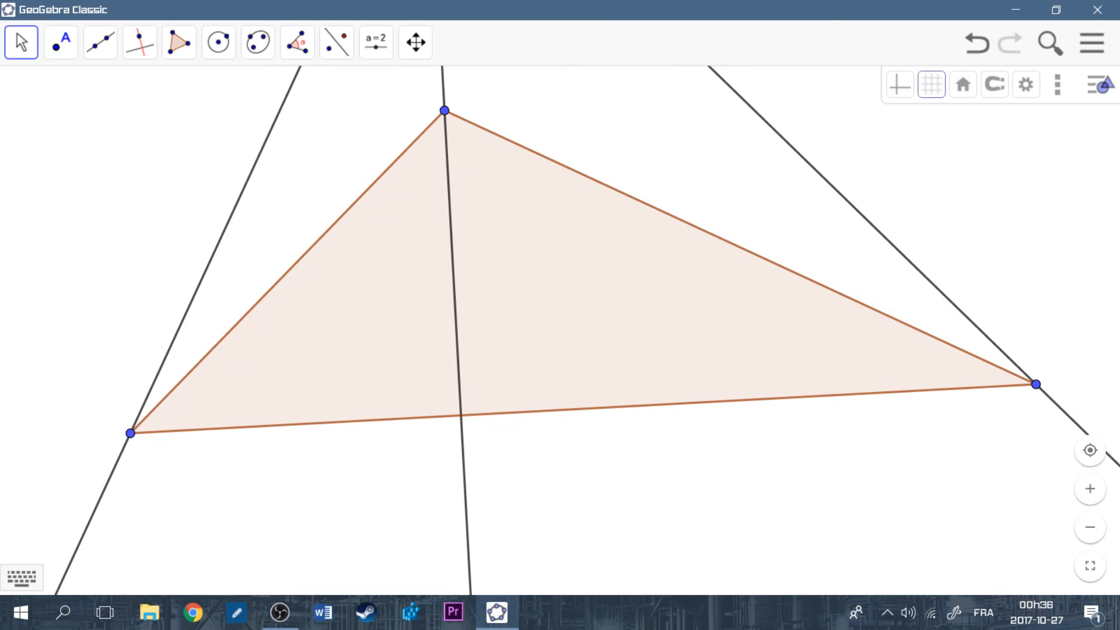
drag(445, 110, 296, 174)
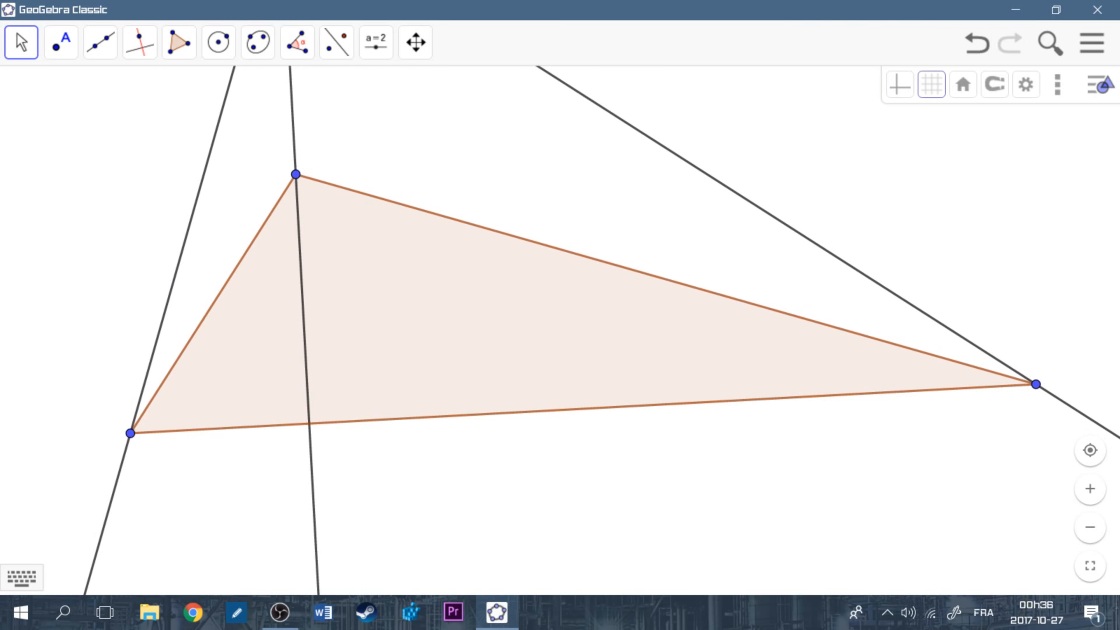
drag(1035, 384, 536, 468)
key(Escape)
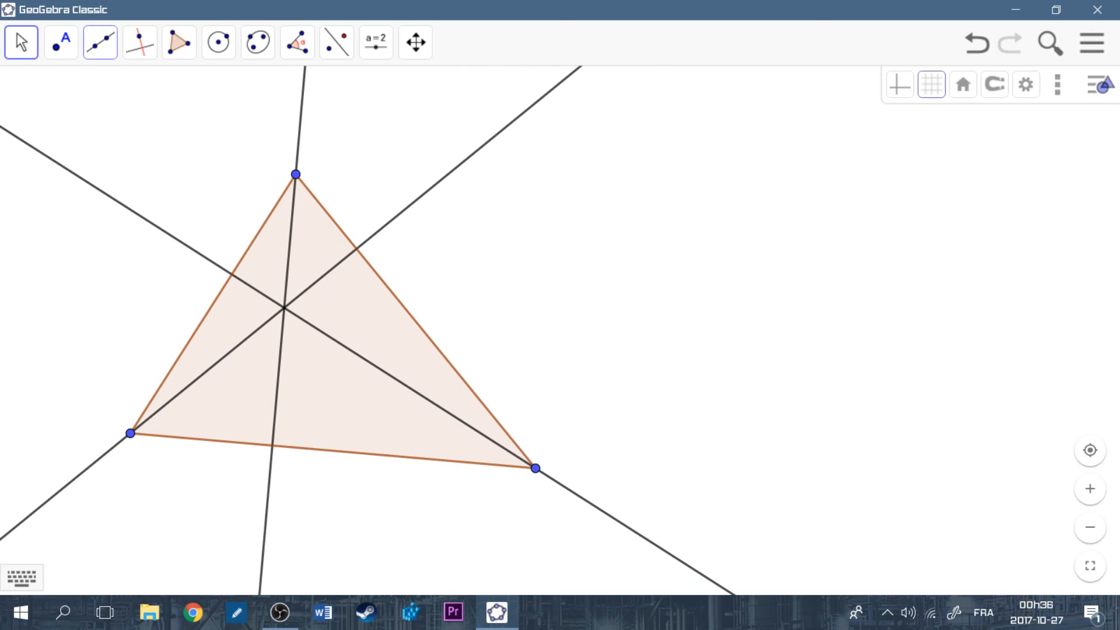
- Mark the intersection point of the three perpendicular lines and move the triangle's upper vertex to the right
click(60, 42)
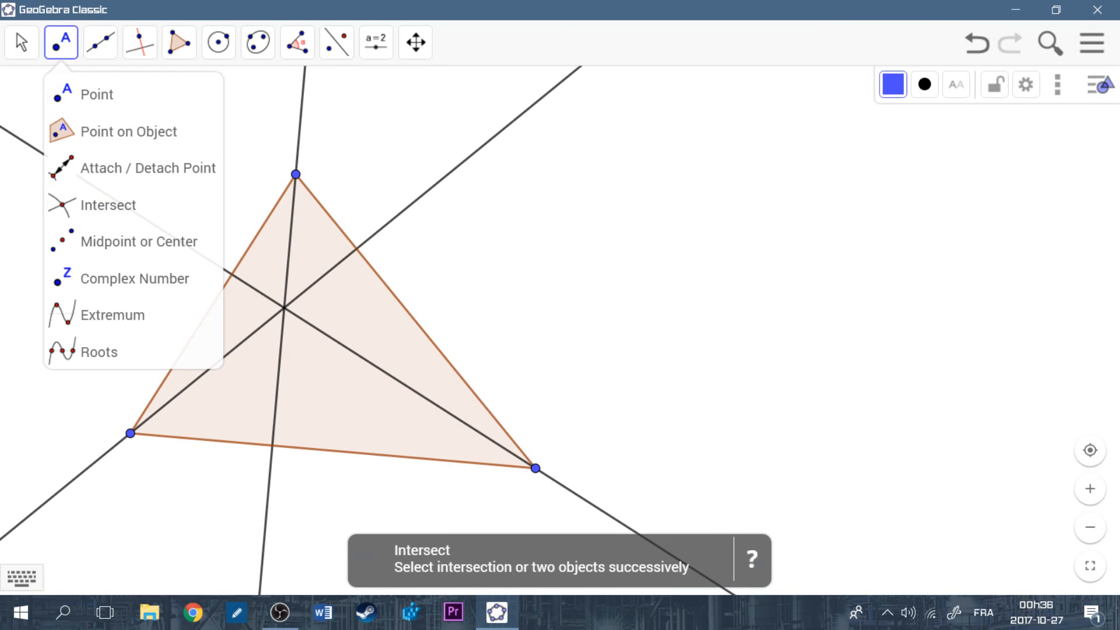
click(284, 307)
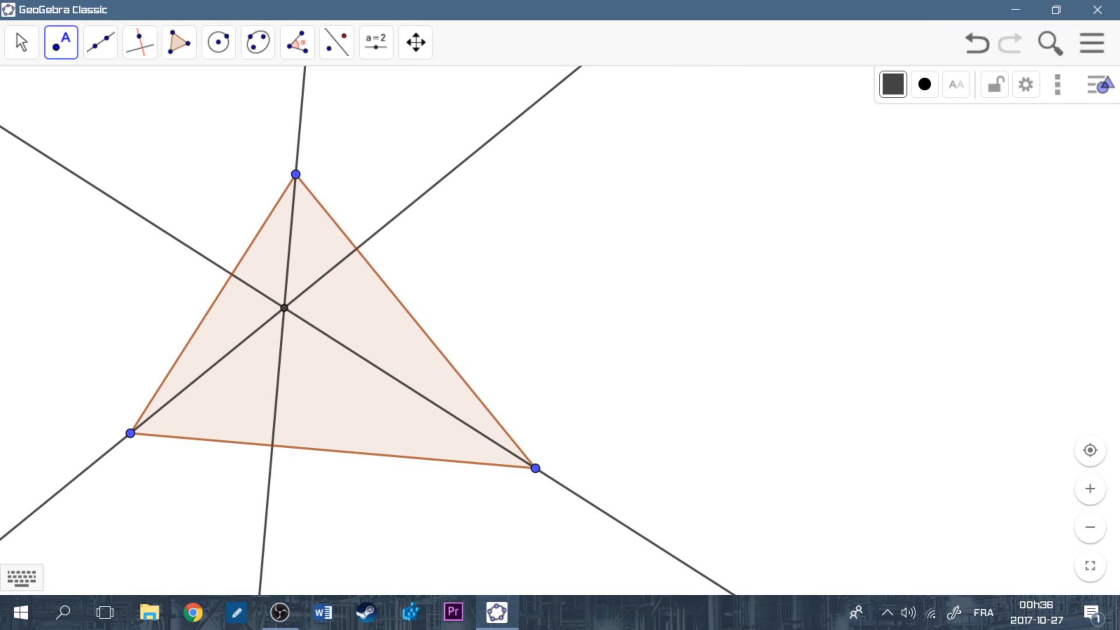
key(Escape)
click(61, 42)
drag(296, 174, 395, 185)
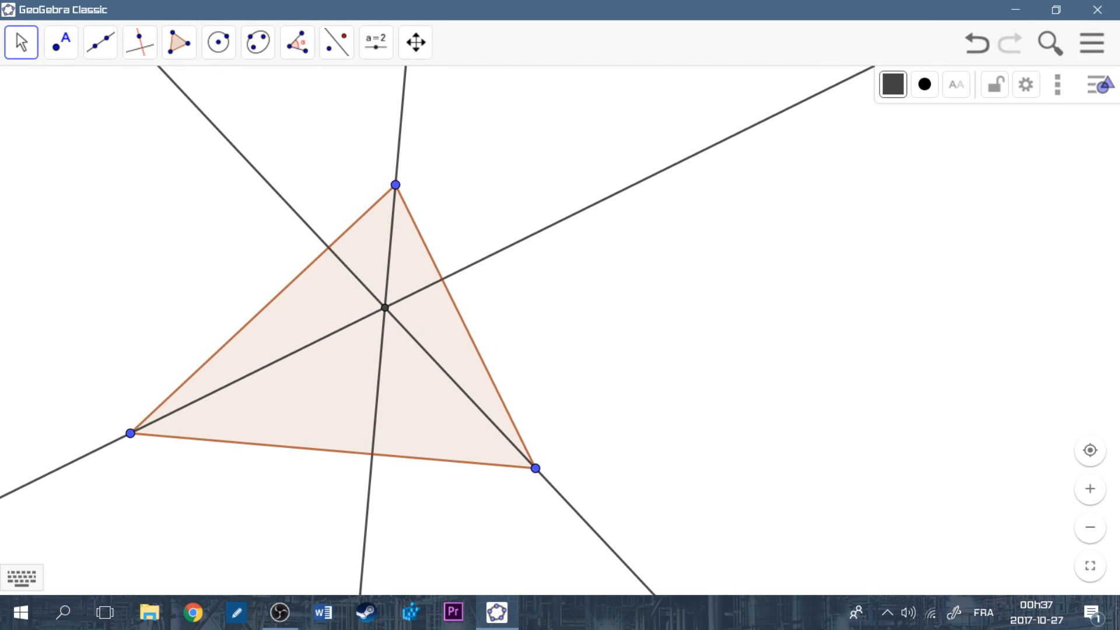
- Rename the intersection point of the perpendicular lines Orthocenter and color it red
right_click(385, 307)
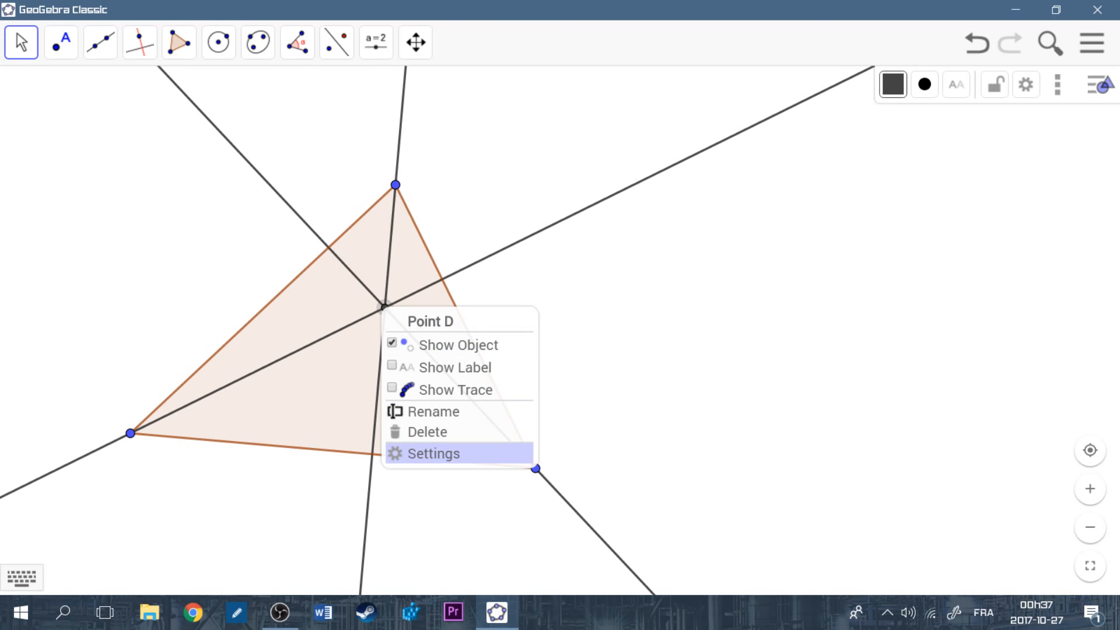
click(432, 453)
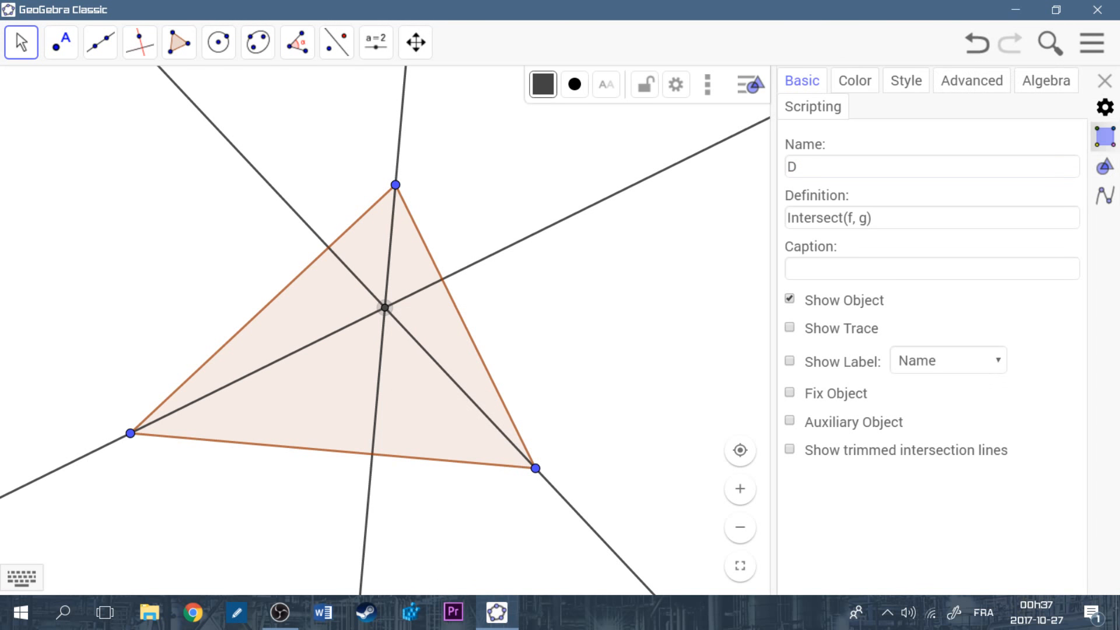
text(Or)
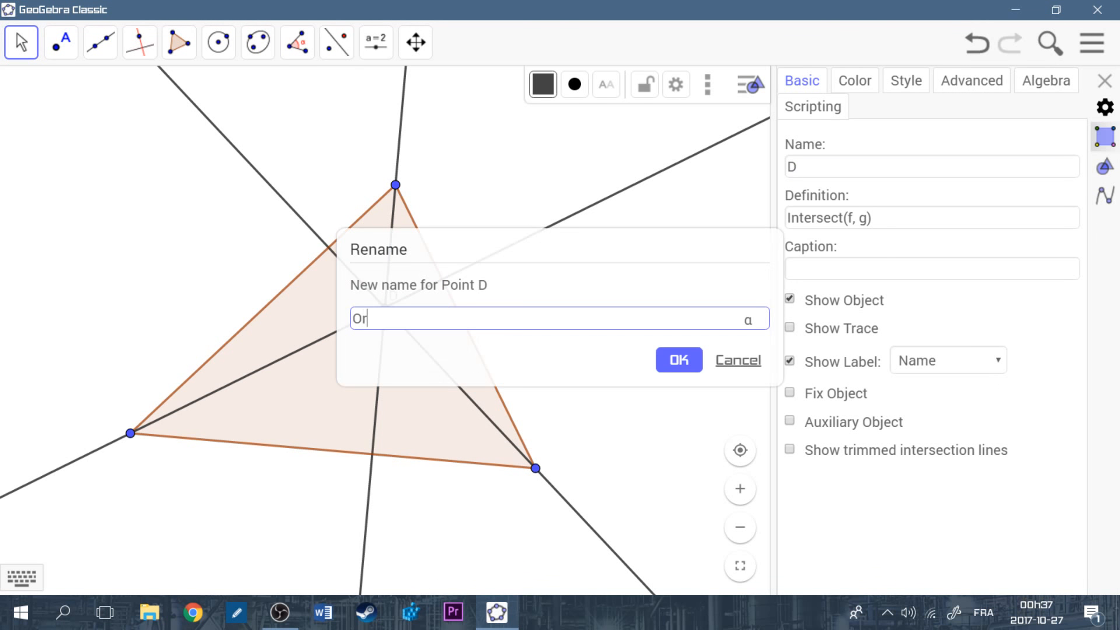
text(thocenter)
key(Return)
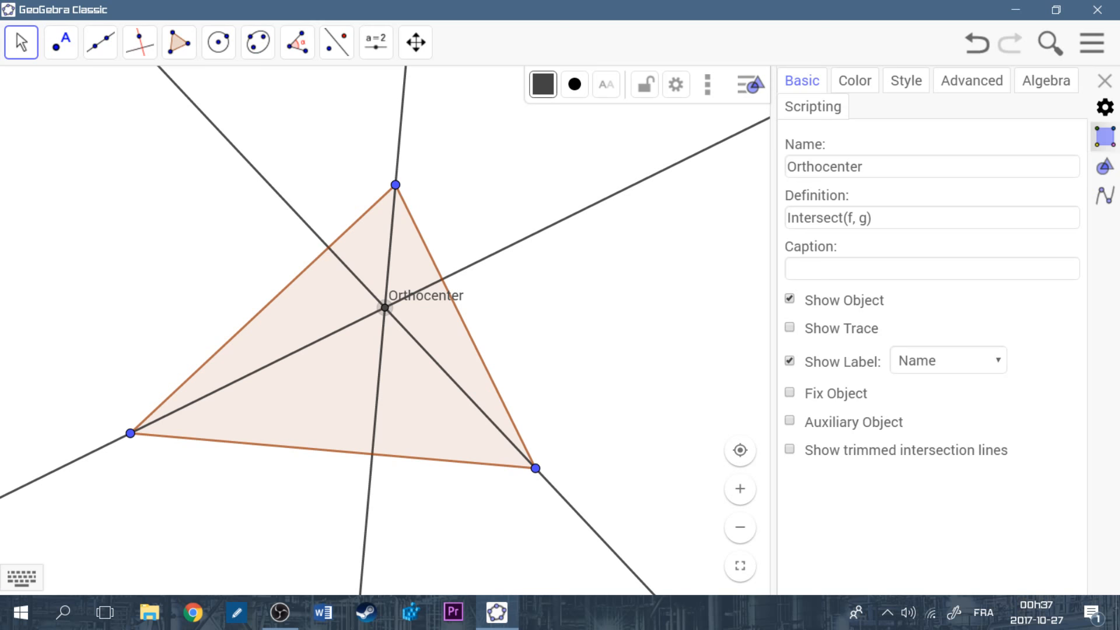
click(854, 81)
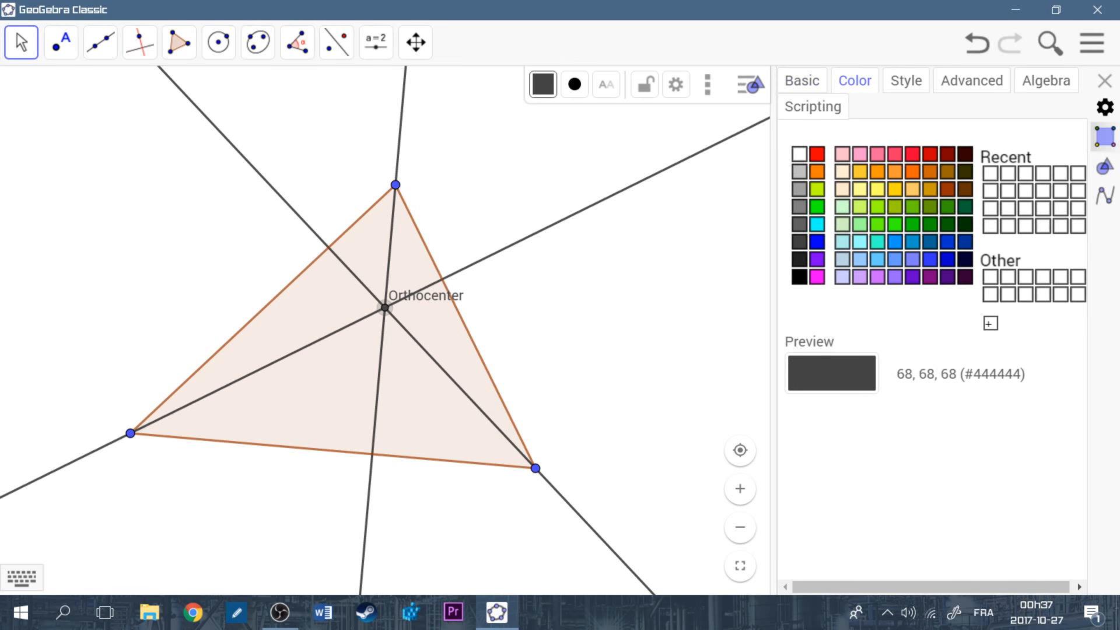
click(817, 154)
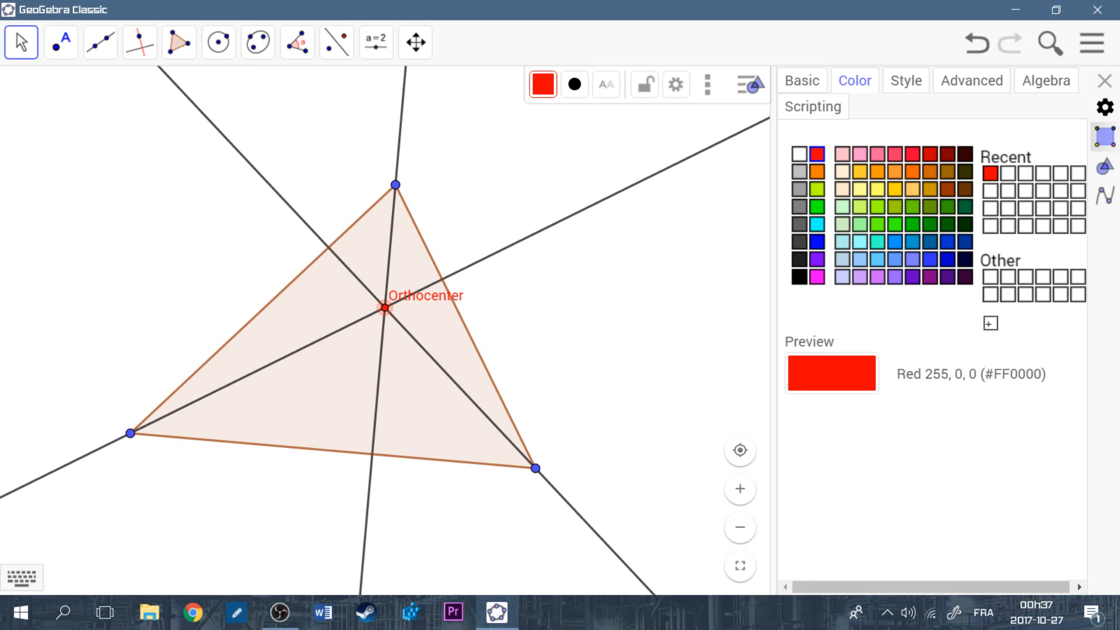
- Draw segments from the orthocenter to each of the triangle's three vertices
click(100, 42)
click(150, 128)
click(385, 308)
click(396, 185)
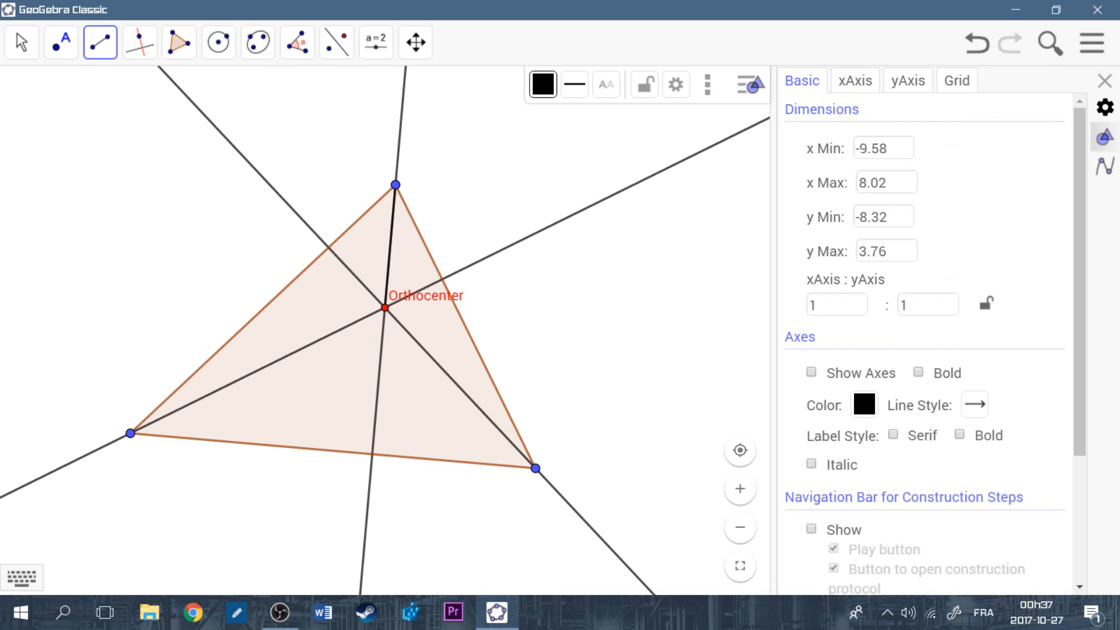
click(385, 307)
click(535, 468)
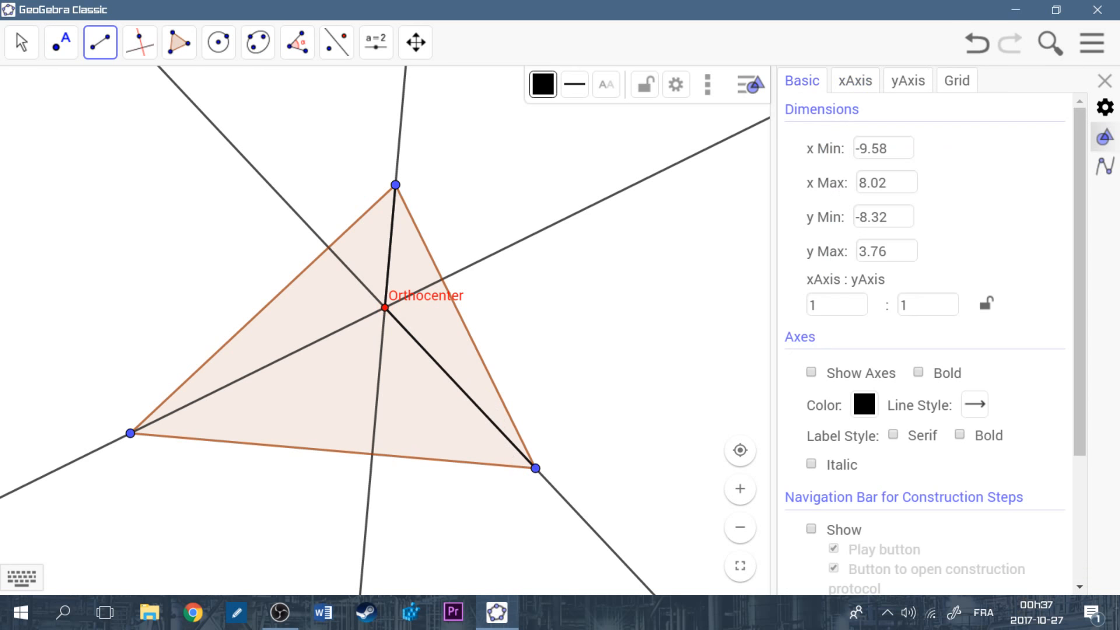
click(385, 308)
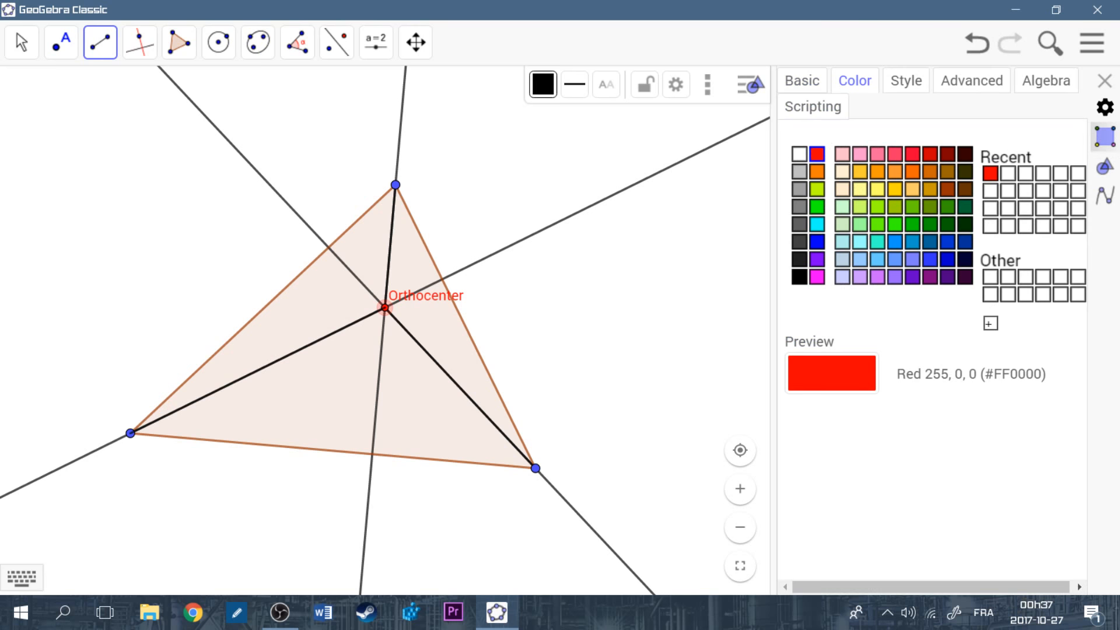
click(131, 433)
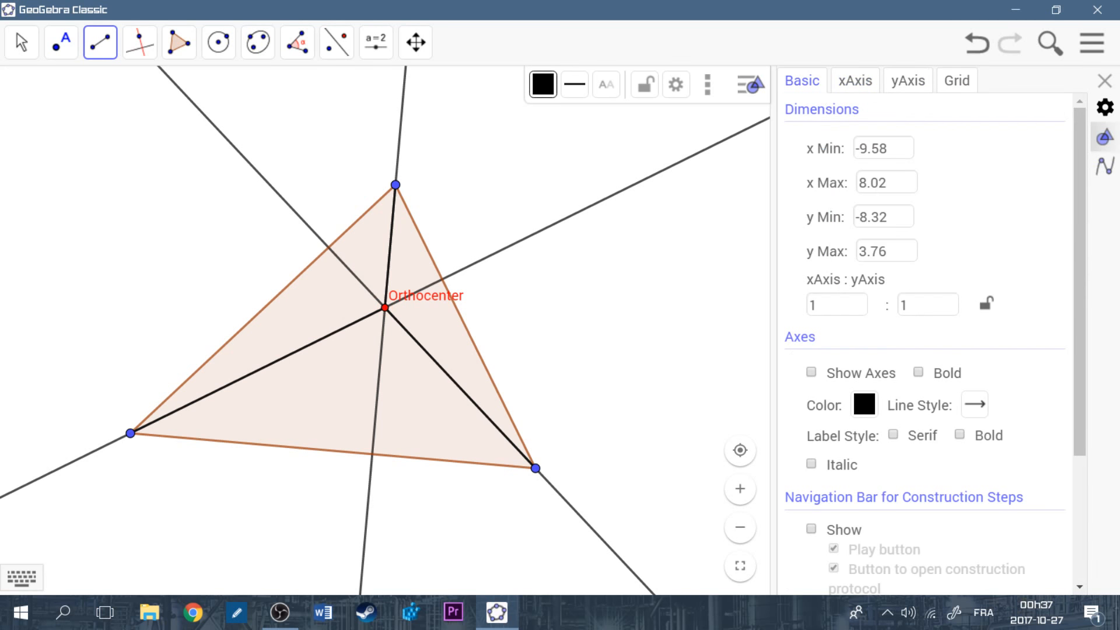
- Hide the three perpendicular lines, leaving only the segments between the orthocenter and the vertices
click(21, 42)
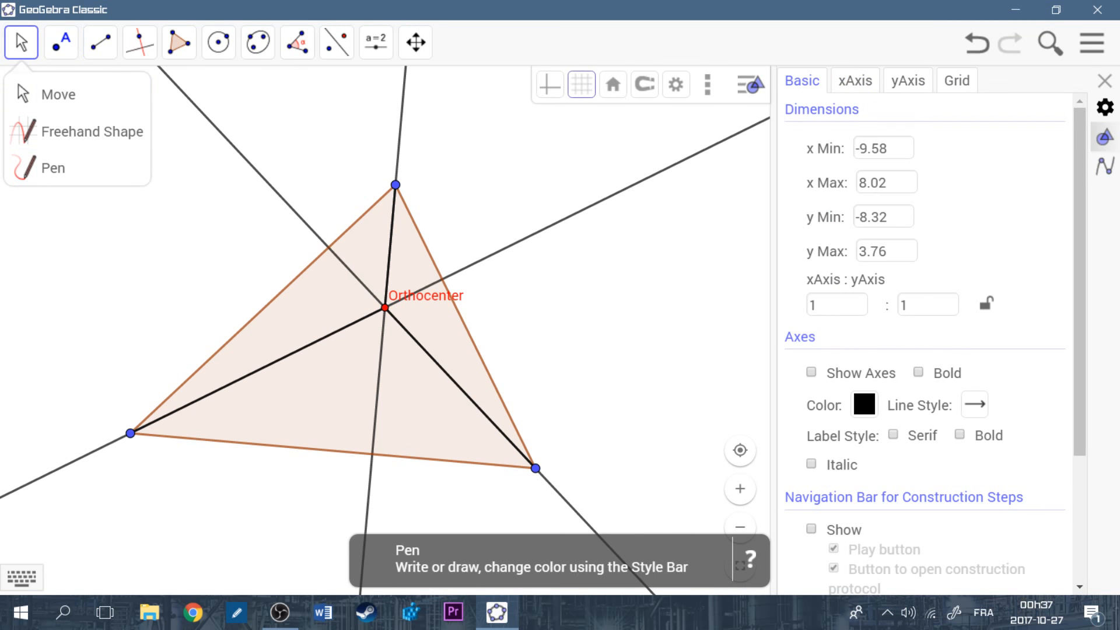
click(263, 178)
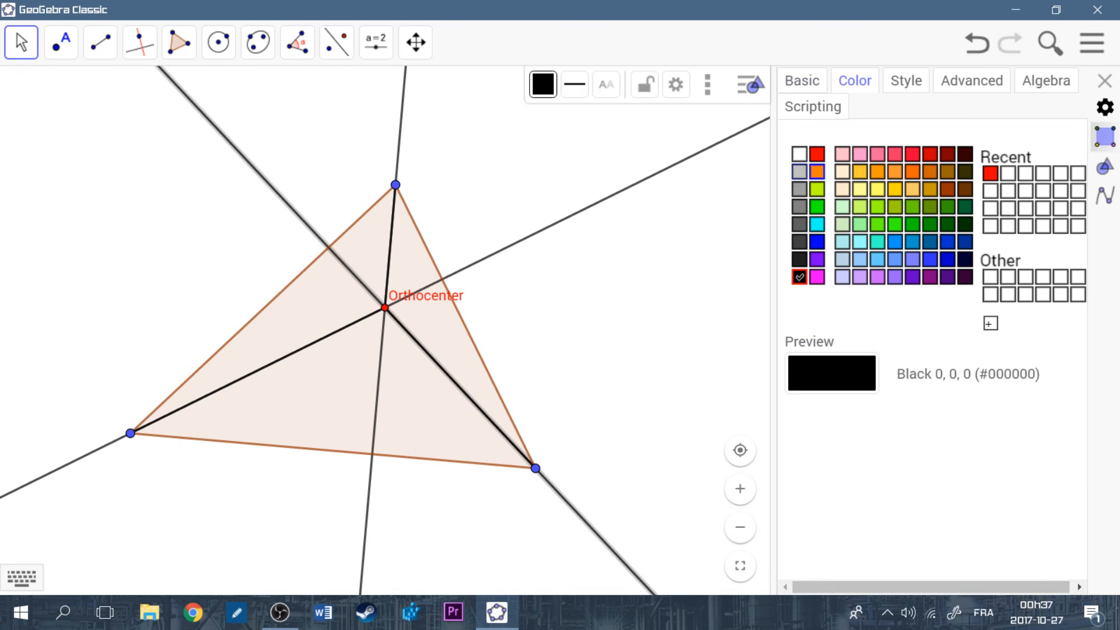
click(802, 81)
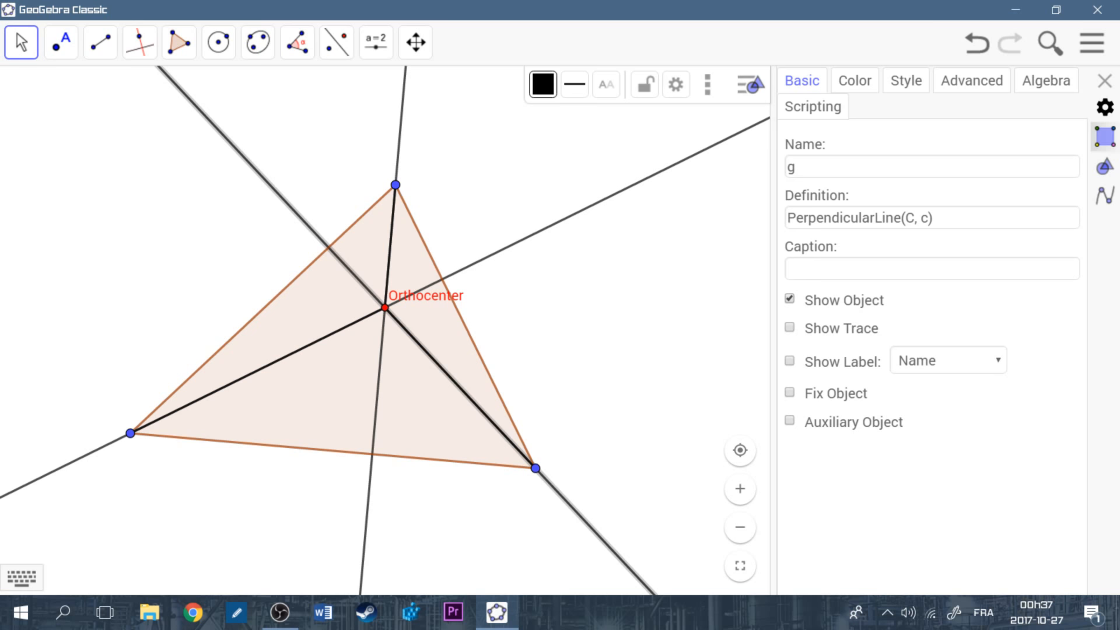
click(790, 298)
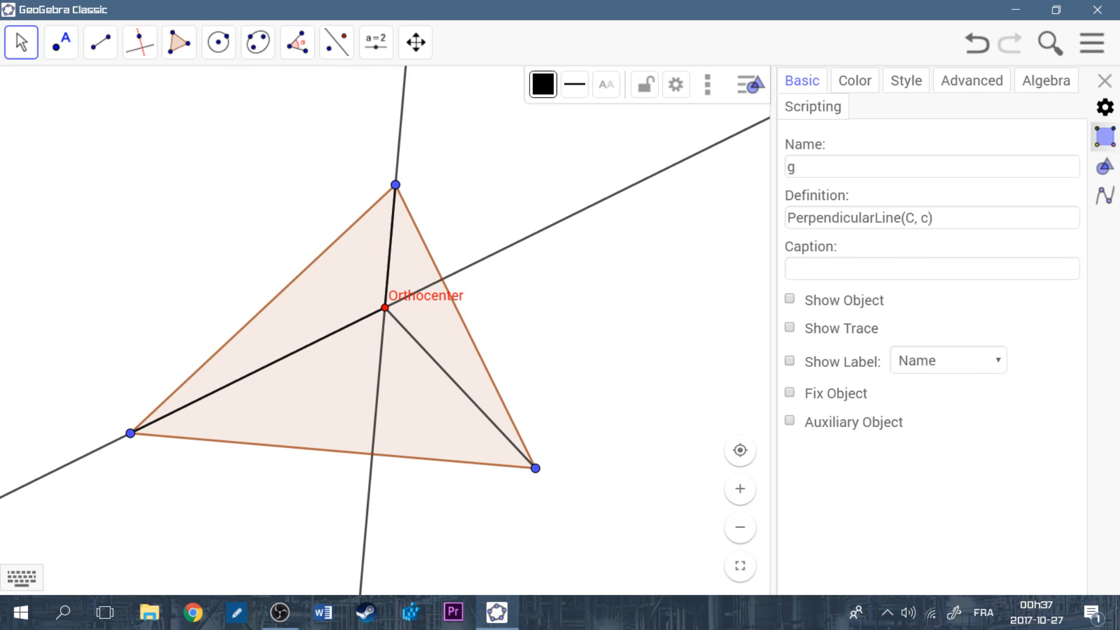
click(612, 195)
click(789, 299)
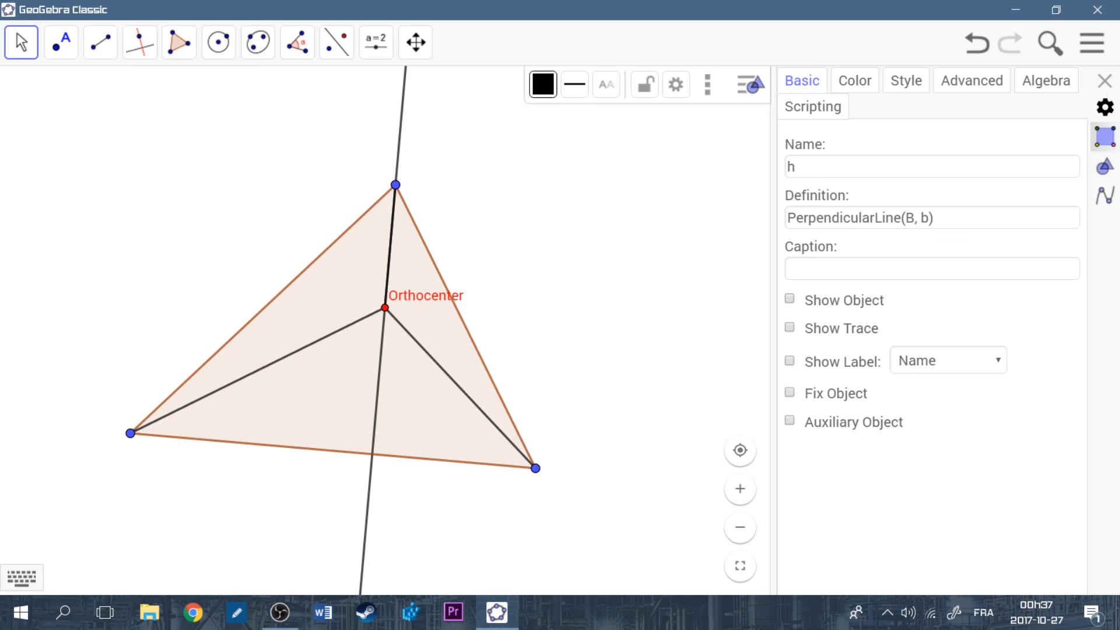
click(401, 125)
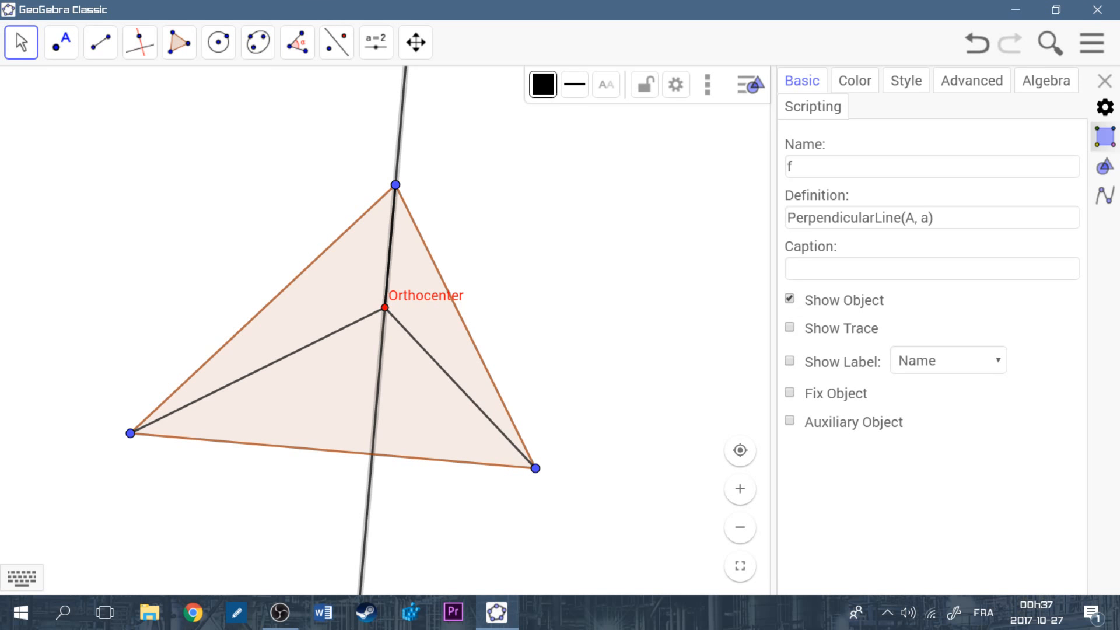
click(789, 299)
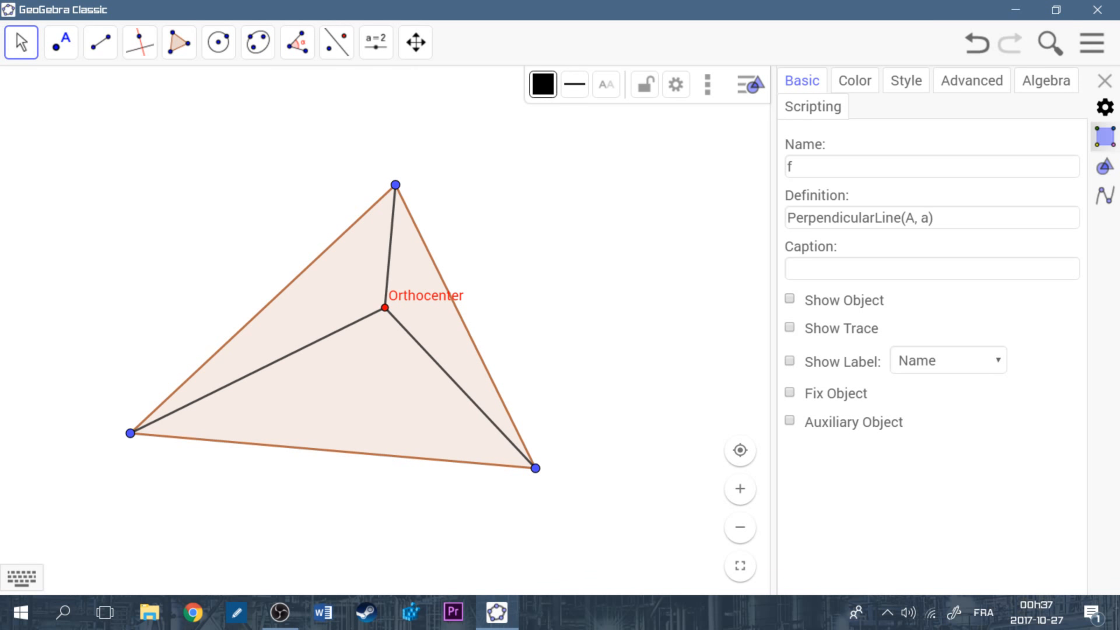
- Color the three segments joining the orthocenter to the triangle's vertices red
click(383, 248)
click(390, 246)
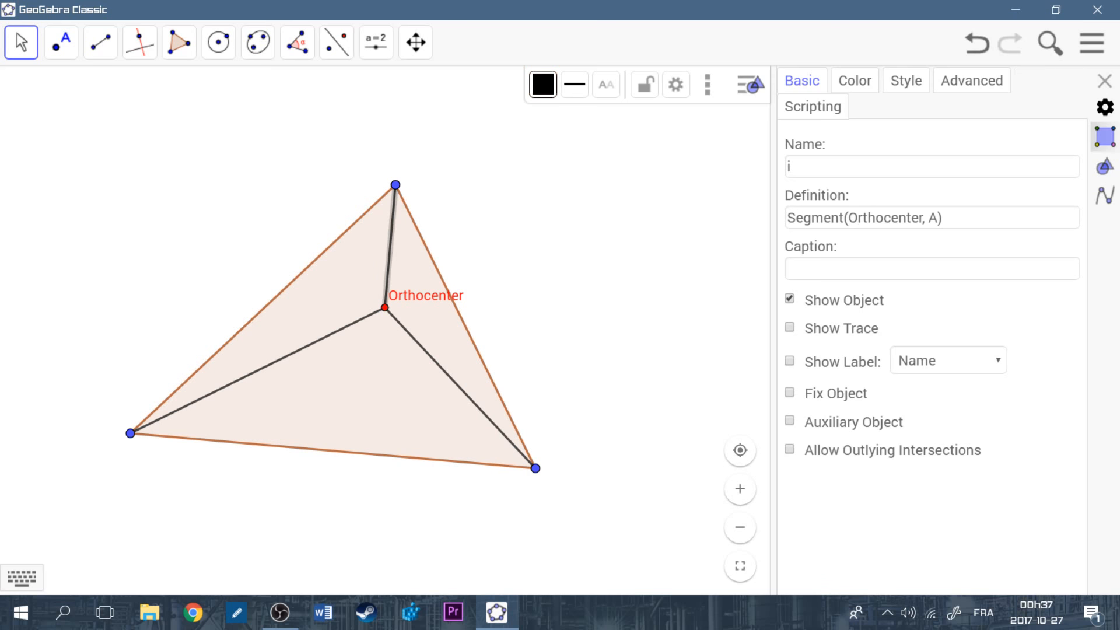
click(855, 80)
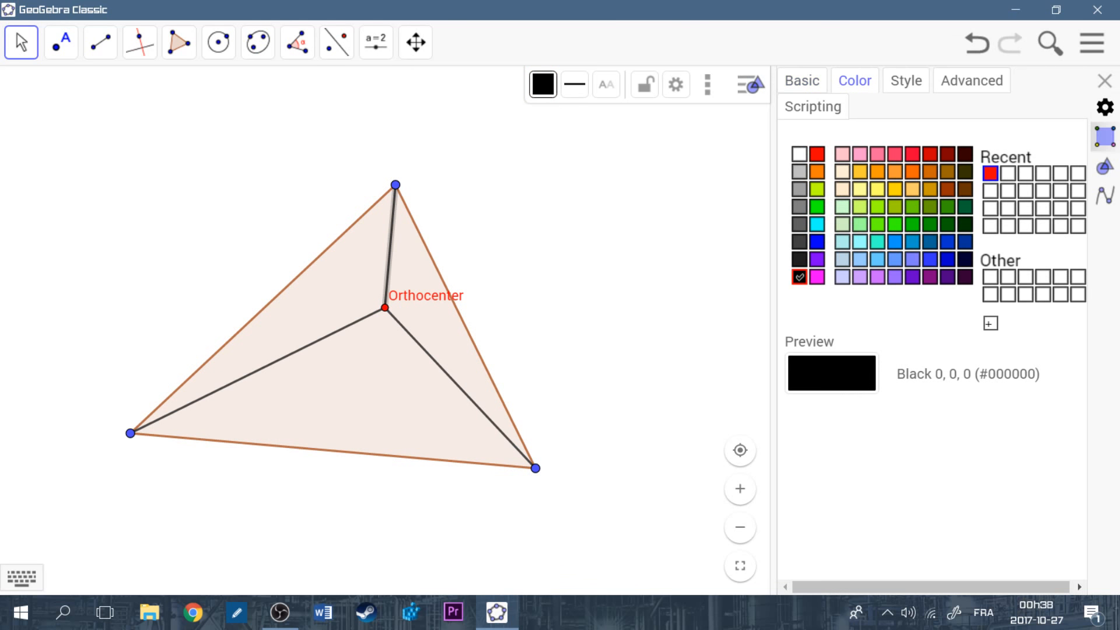
click(990, 174)
click(460, 387)
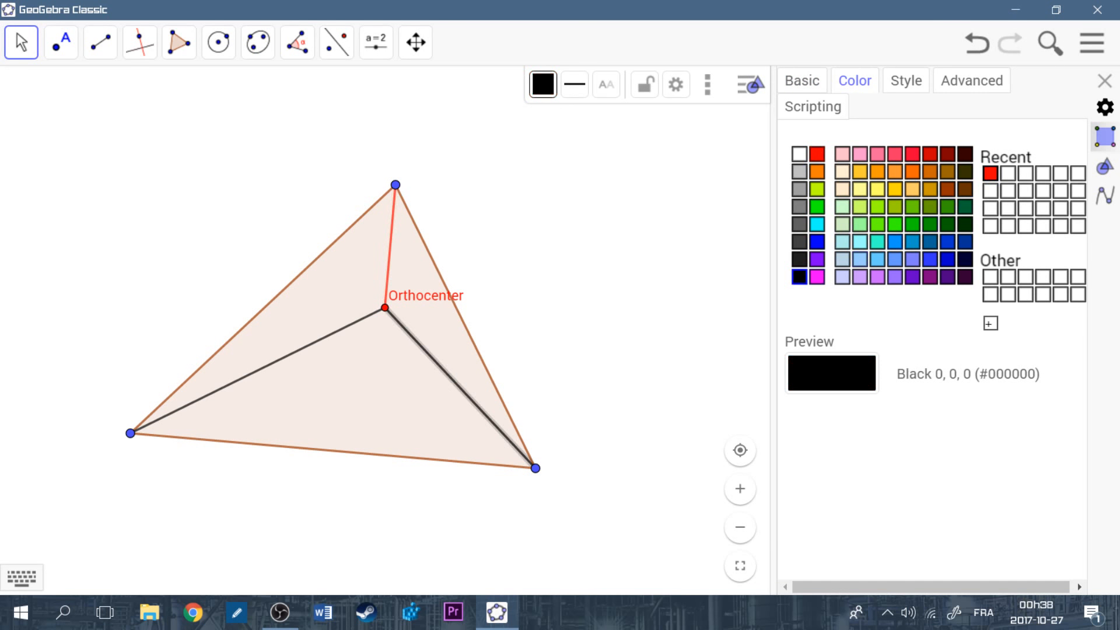
click(990, 173)
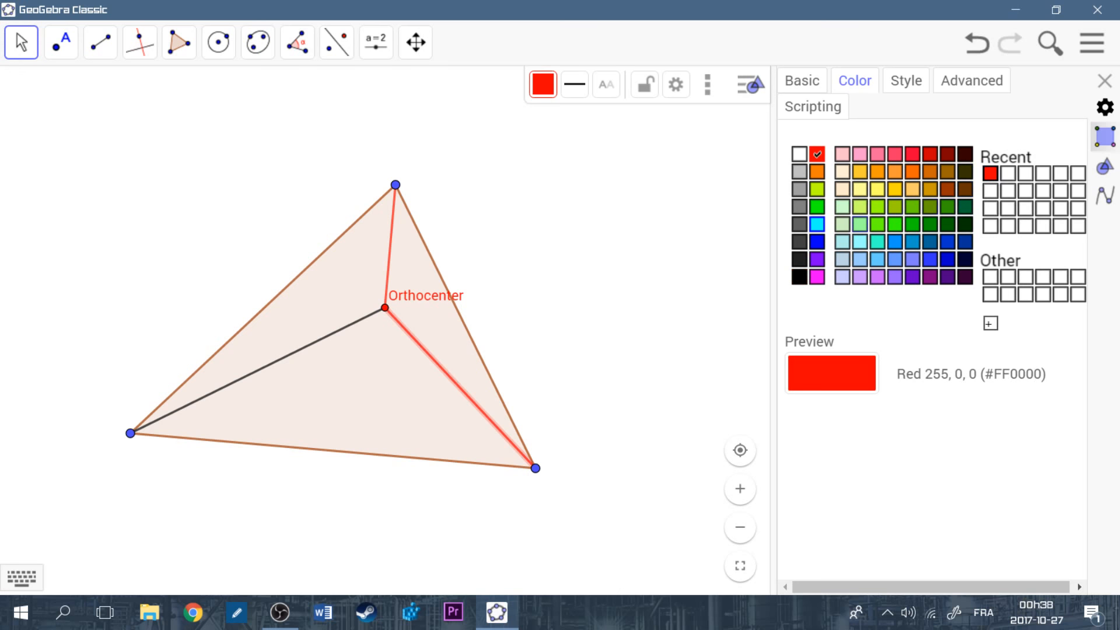
click(258, 371)
click(991, 173)
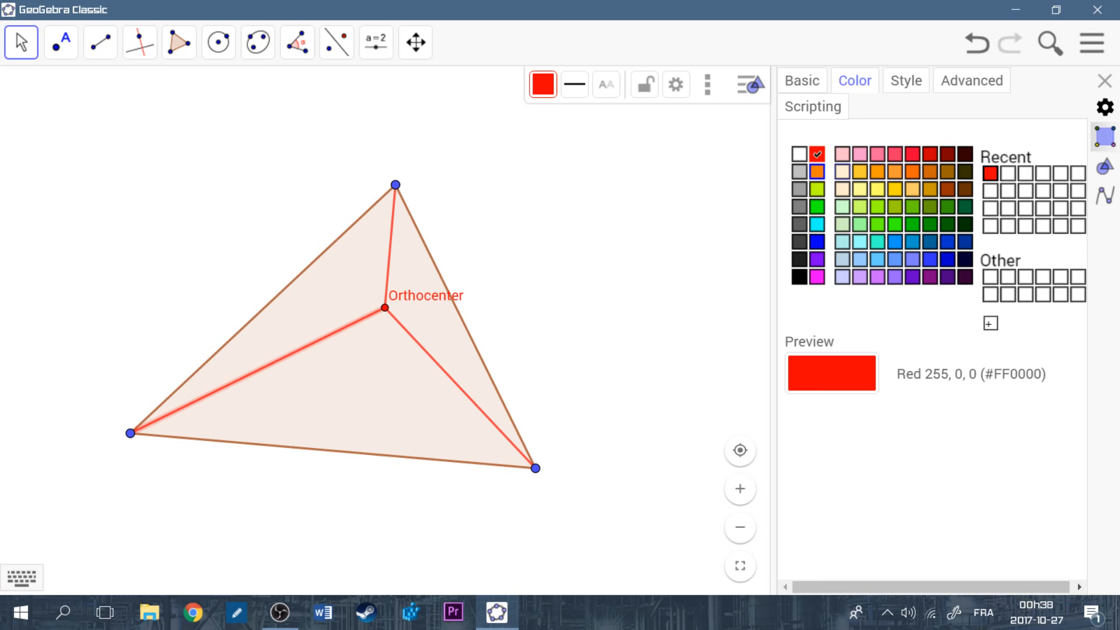
- Move the triangle's upper vertex down and slightly to the left so that its angle becomes obtuse
mouse_move(395, 184)
mouse_down()
mouse_move(369, 181)
mouse_move(360, 192)
mouse_move(375, 217)
mouse_move(366, 227)
mouse_move(345, 200)
mouse_move(360, 162)
mouse_move(458, 190)
mouse_move(470, 183)
mouse_move(420, 154)
mouse_move(312, 170)
mouse_move(344, 160)
mouse_move(414, 187)
mouse_move(387, 153)
mouse_move(270, 161)
mouse_move(370, 158)
mouse_move(397, 175)
mouse_move(315, 147)
mouse_move(294, 171)
mouse_move(403, 150)
mouse_move(301, 149)
mouse_move(432, 135)
mouse_move(292, 145)
mouse_move(385, 125)
mouse_move(382, 174)
mouse_up()
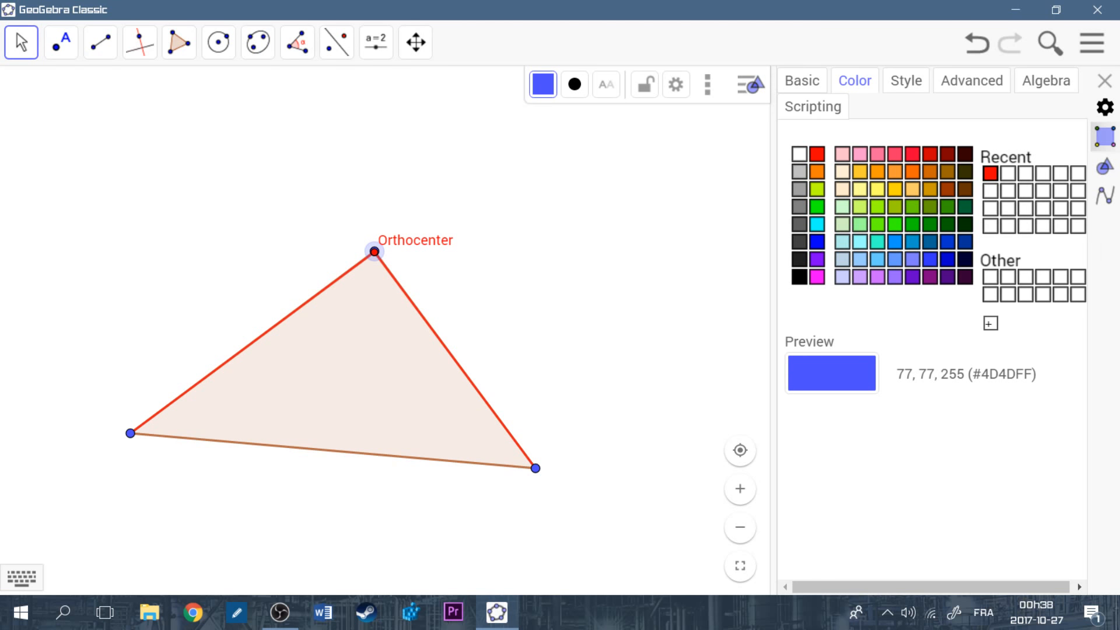
drag(374, 251, 354, 275)
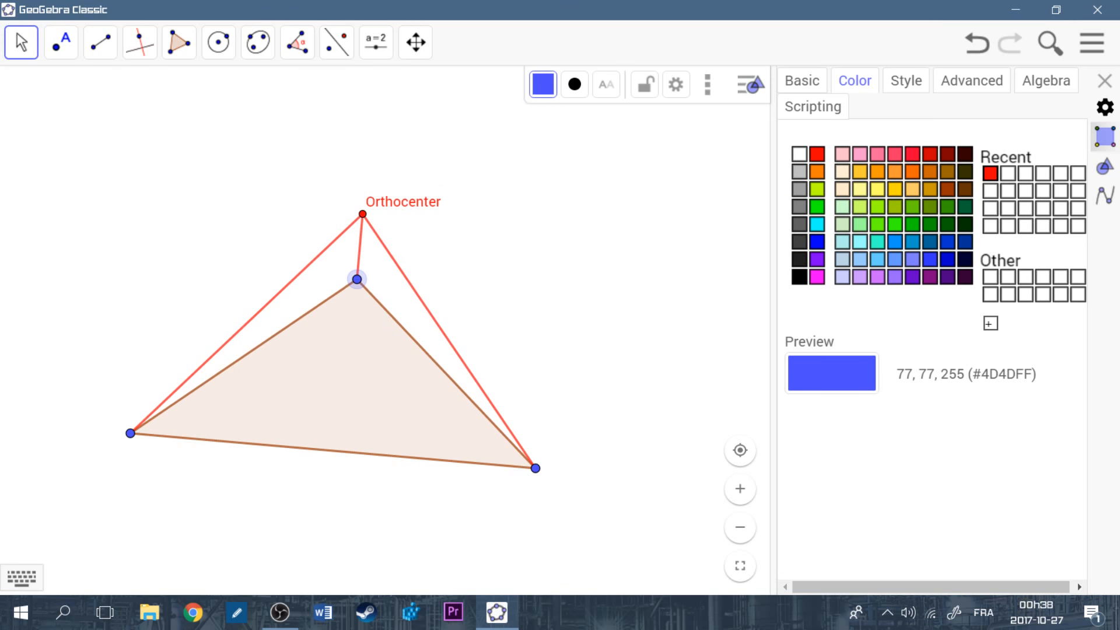
key(Escape)
- Construct the perpendicular bisectors of the triangle's three sides
click(139, 43)
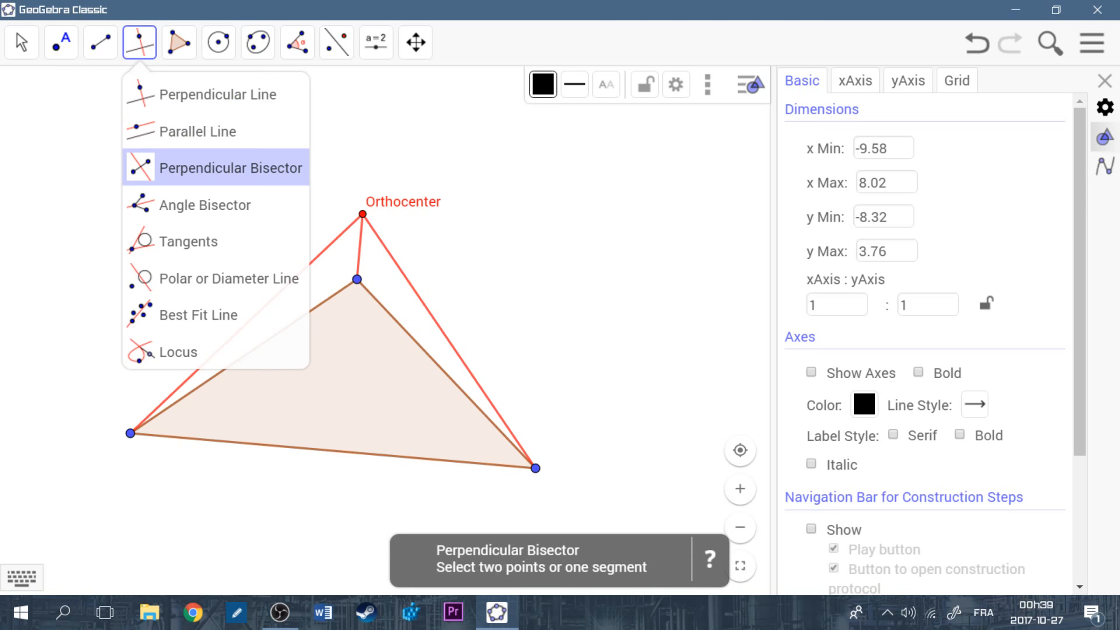
click(231, 168)
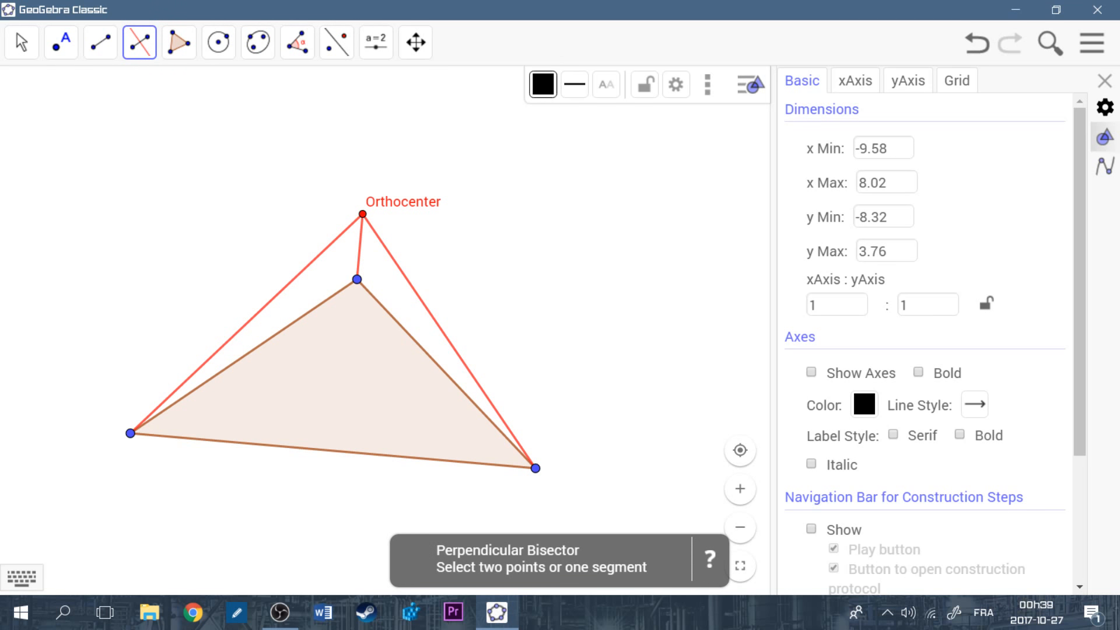
click(244, 356)
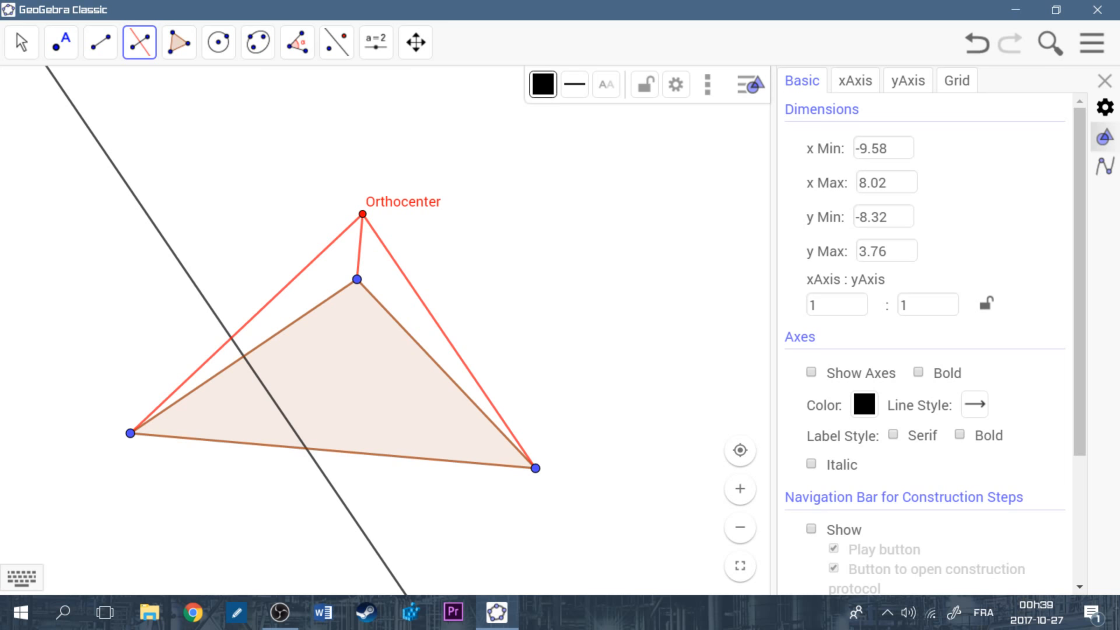
click(357, 279)
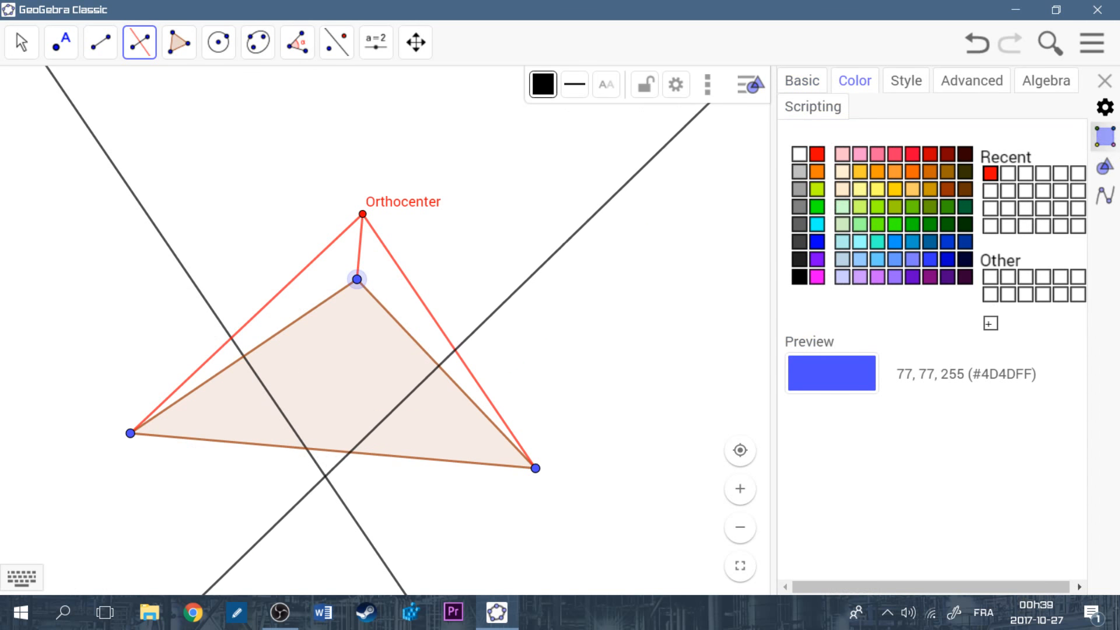
click(535, 468)
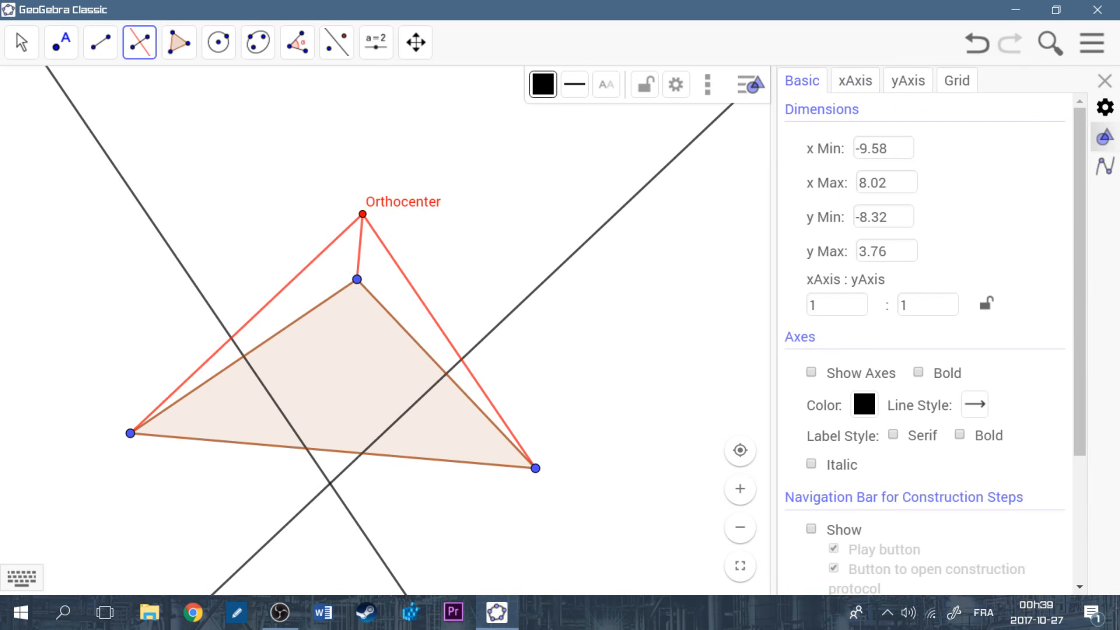
click(332, 451)
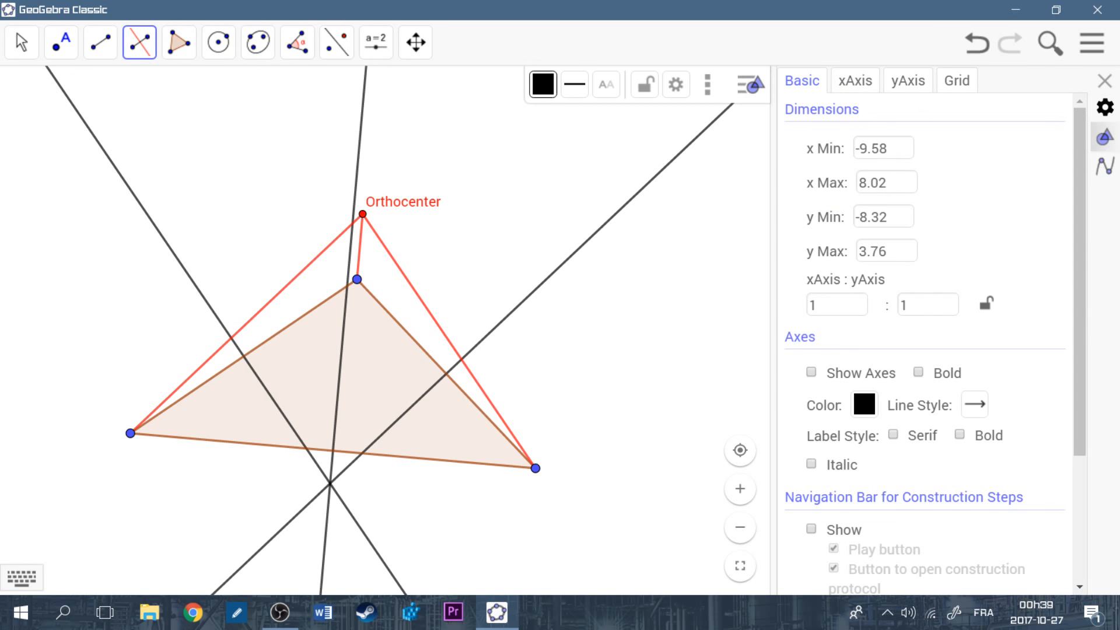
- Place a point at the intersection of the three perpendicular bisectors
click(60, 42)
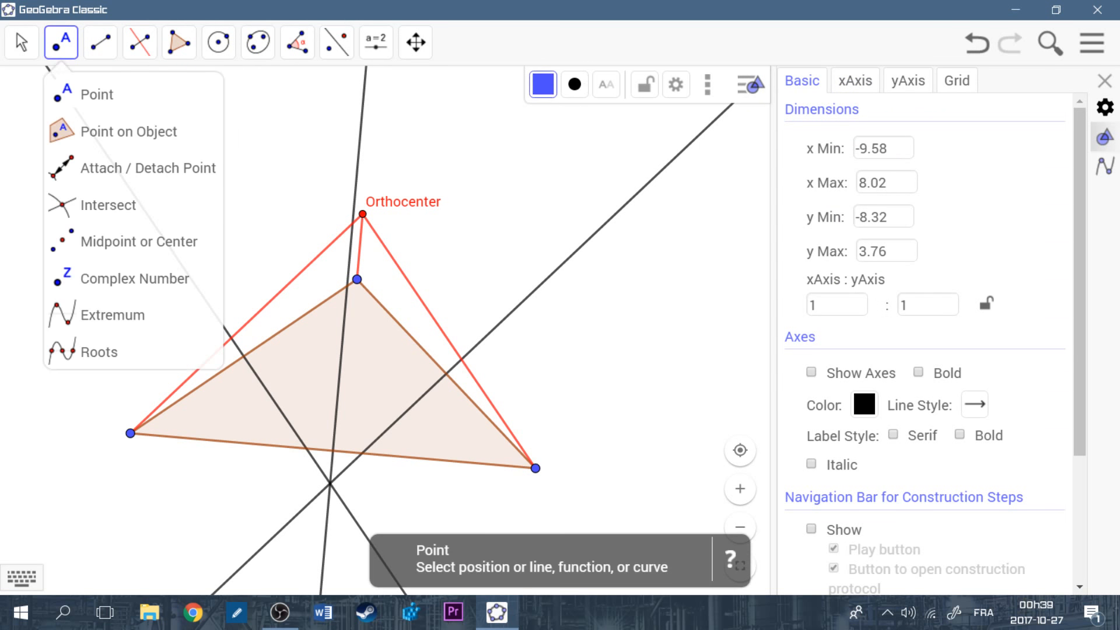
click(97, 95)
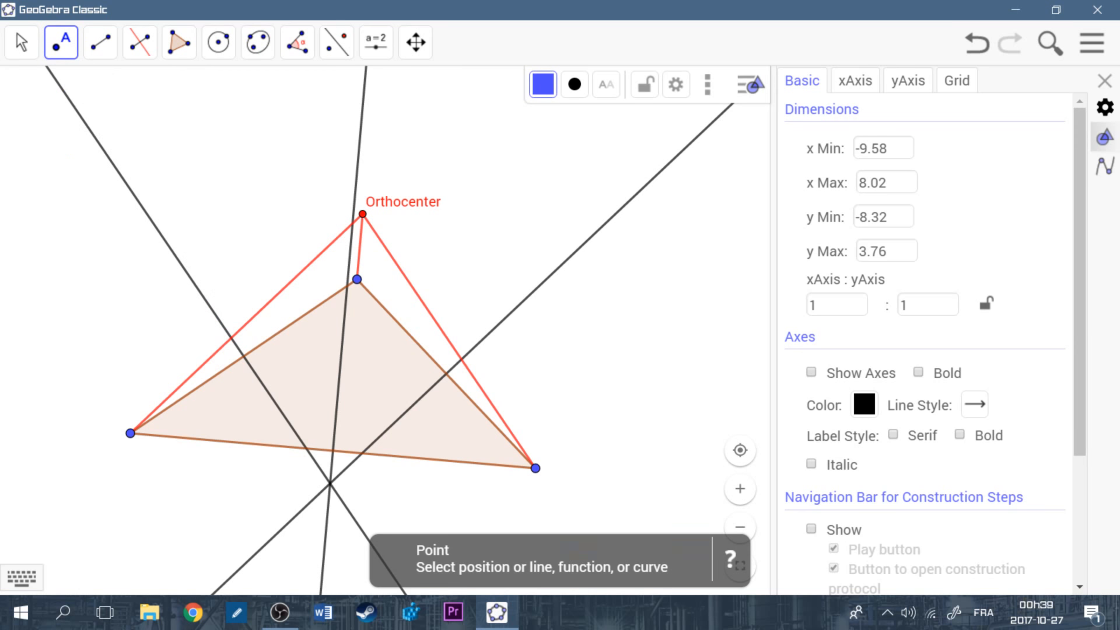
click(330, 484)
- Draw segments between the bisectors' intersection point and each of the triangle's three vertices
click(101, 42)
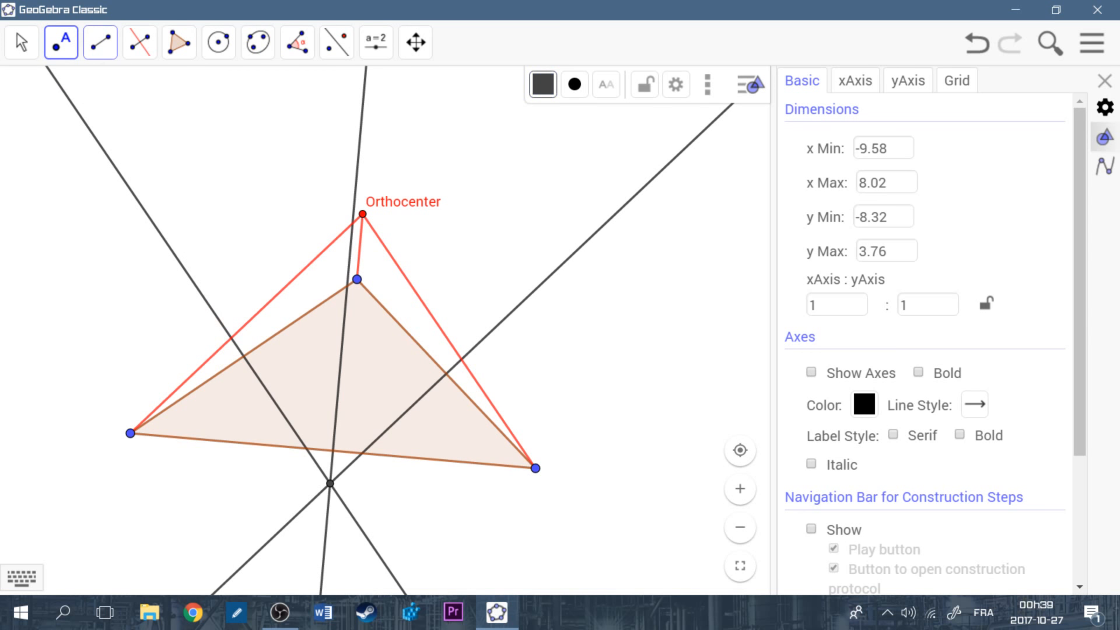
click(145, 130)
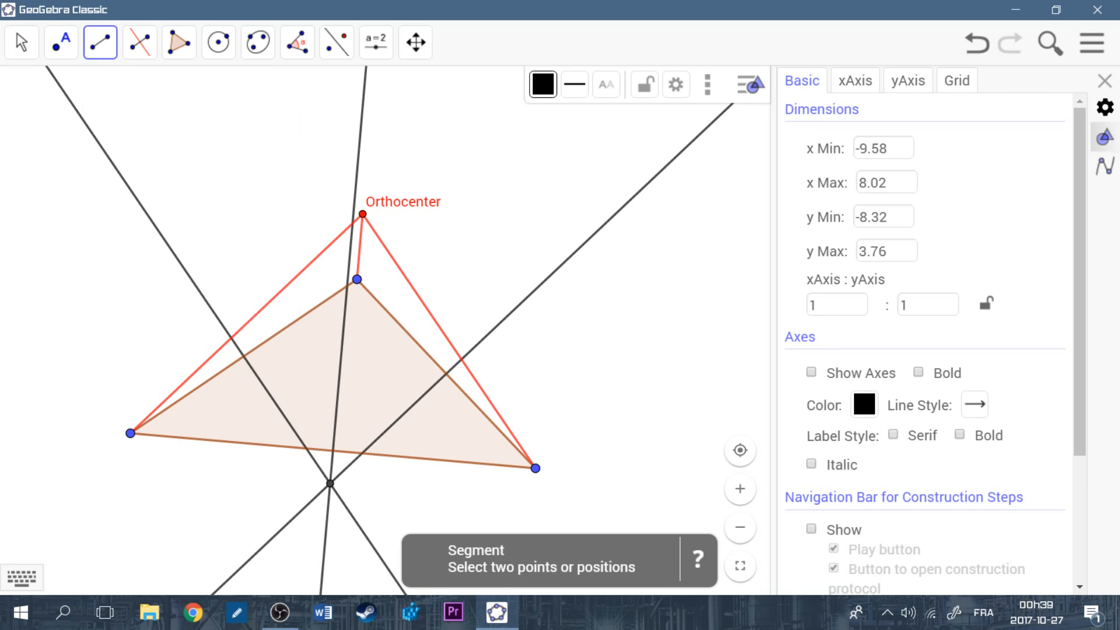
click(330, 484)
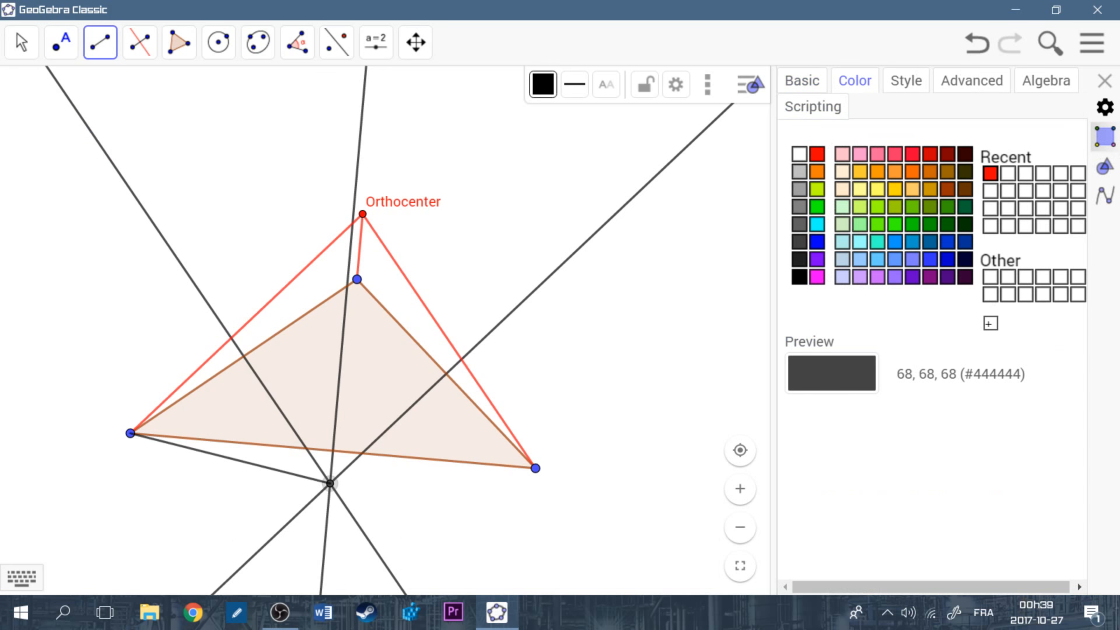
click(129, 436)
click(330, 484)
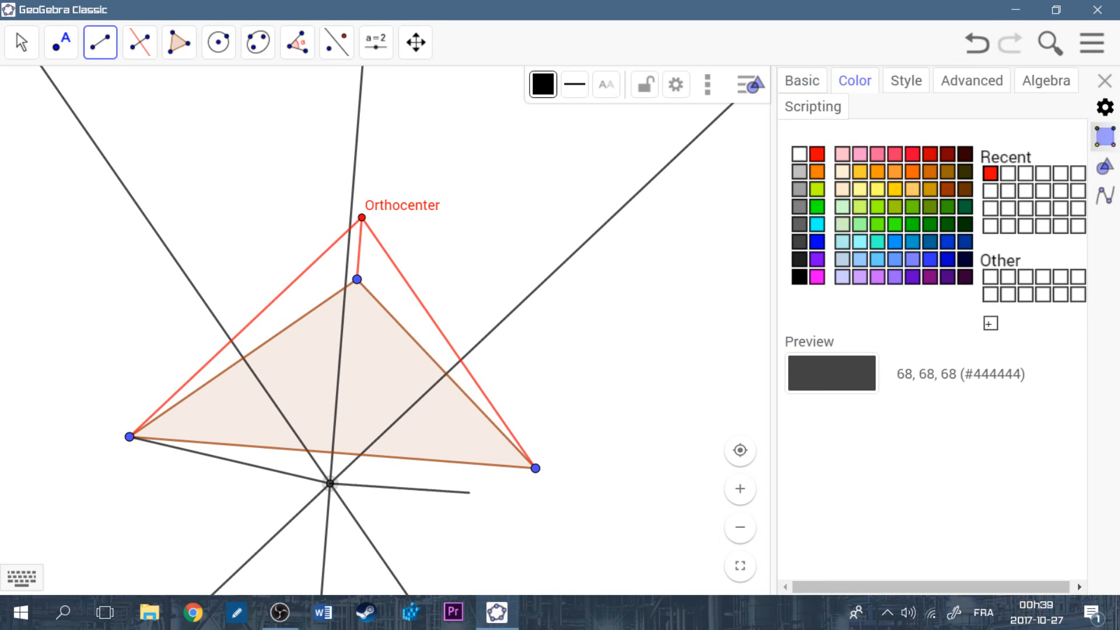
click(535, 467)
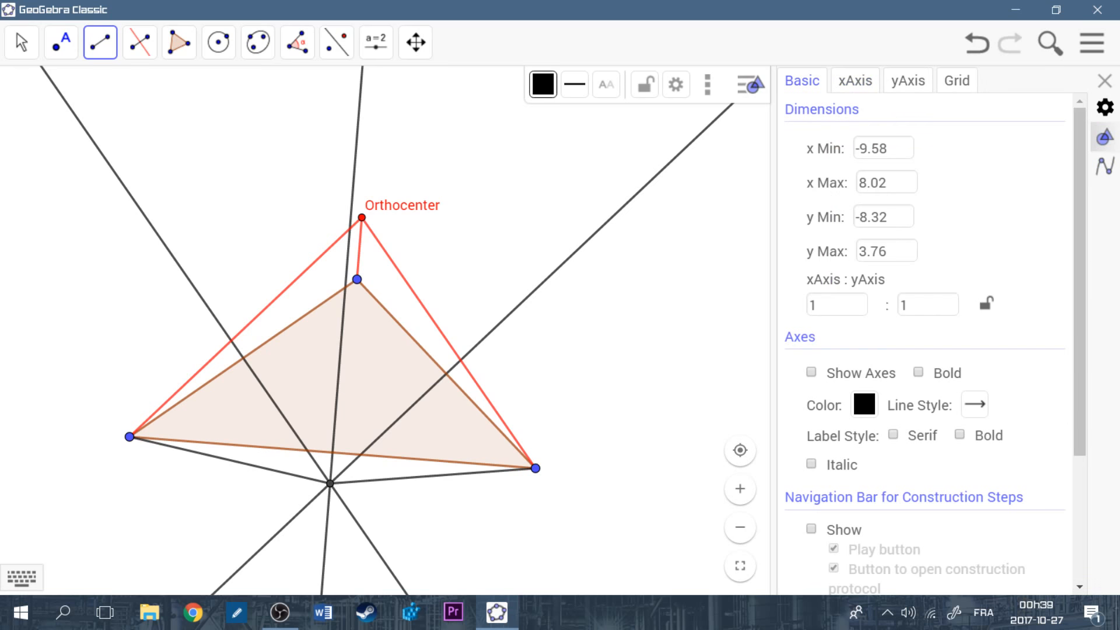
click(331, 483)
click(357, 279)
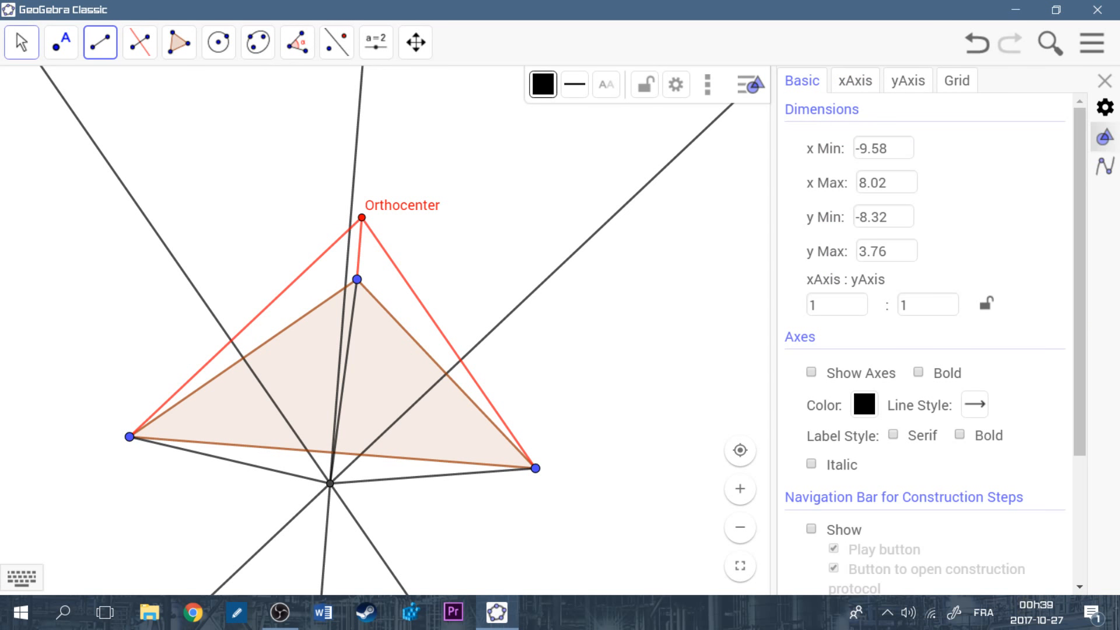
- Hide the three perpendicular bisectors, keeping their intersection point and its segments to the vertices
click(22, 43)
click(254, 374)
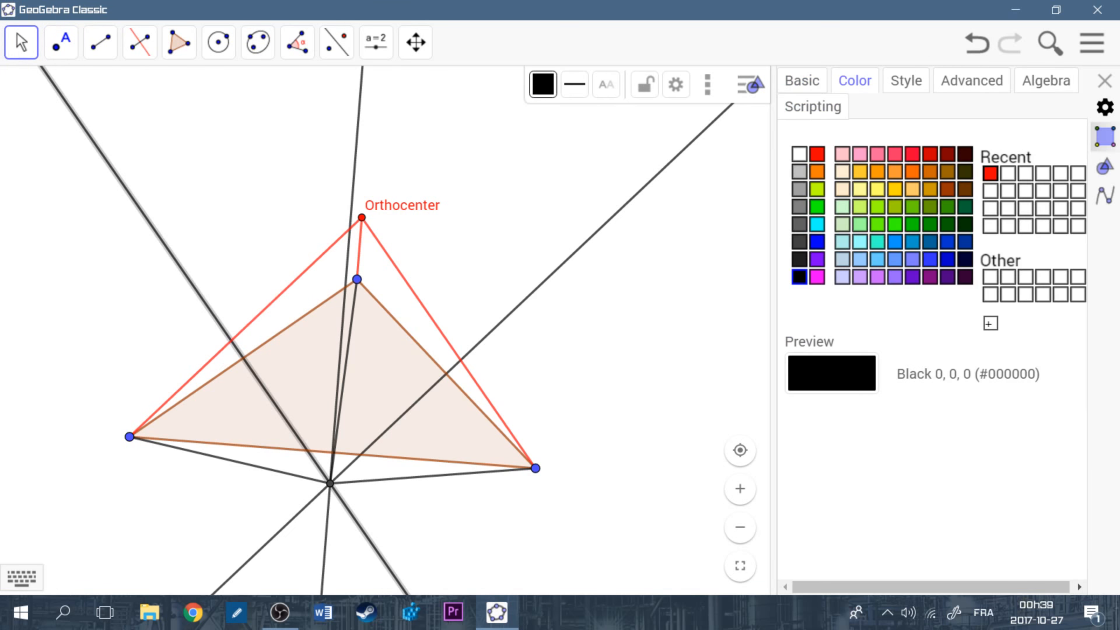
click(802, 82)
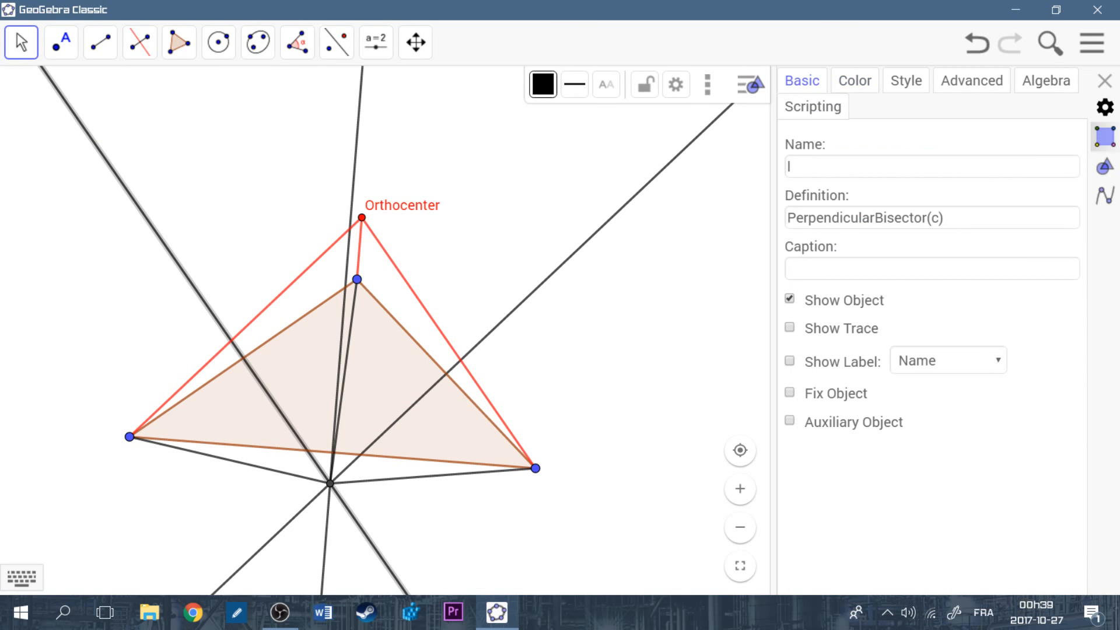
click(789, 299)
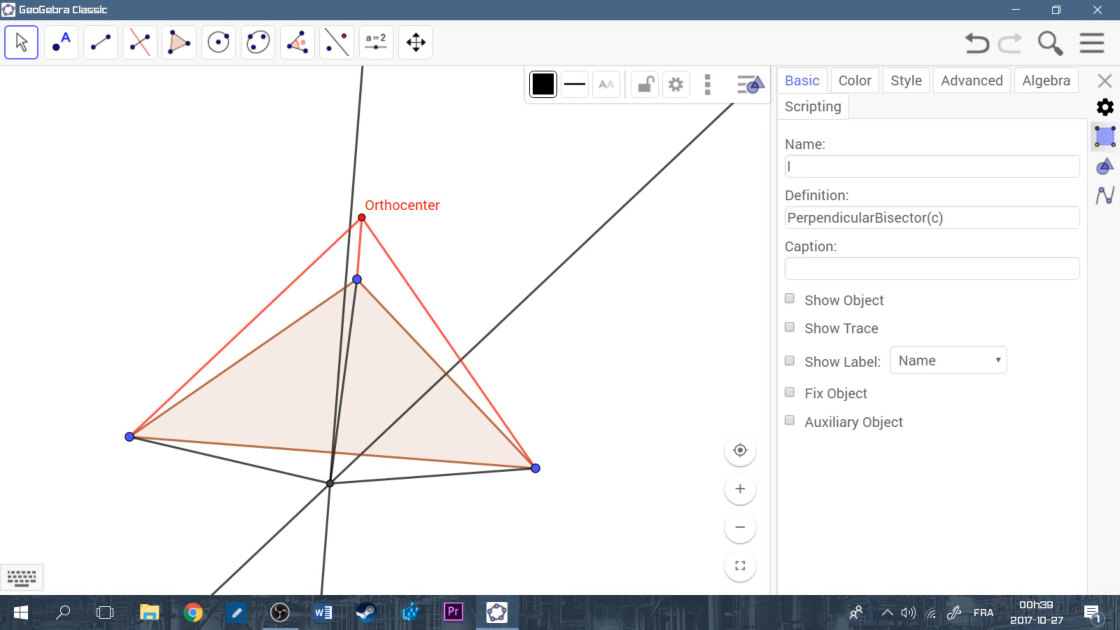
click(583, 244)
click(789, 299)
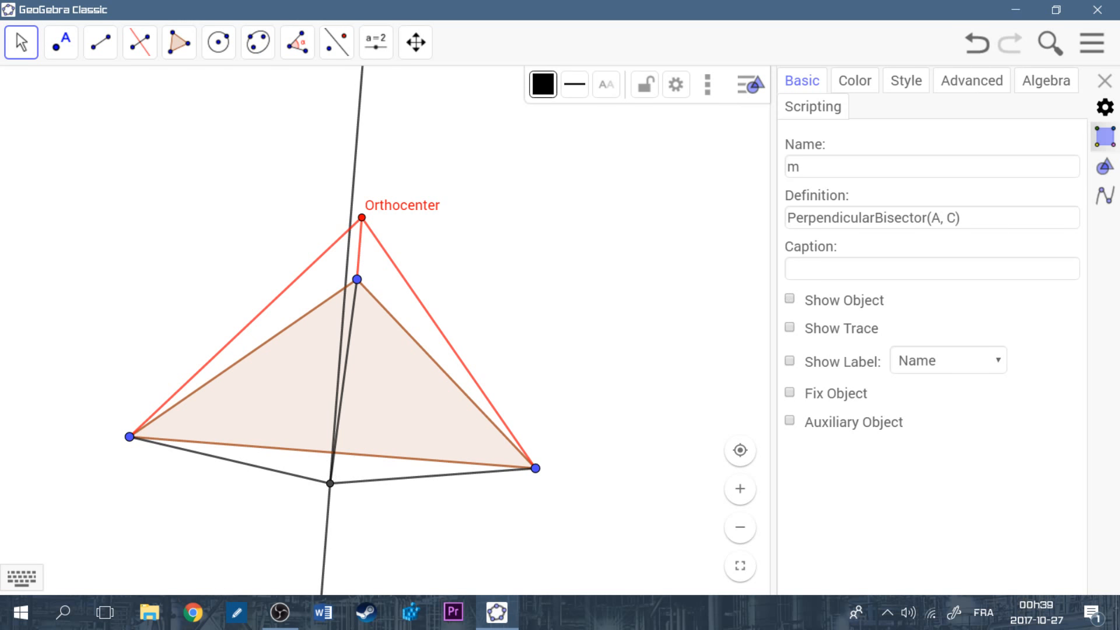
click(354, 170)
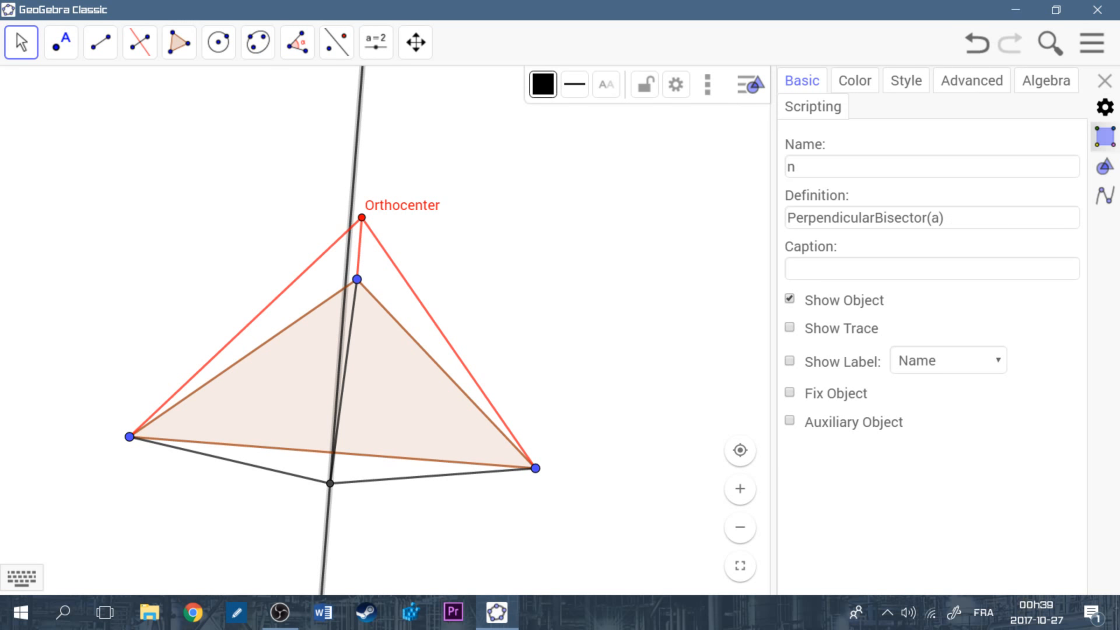
click(789, 298)
- Show the label of the bisectors' intersection point, rename it Circumcenter and color it blue
click(330, 483)
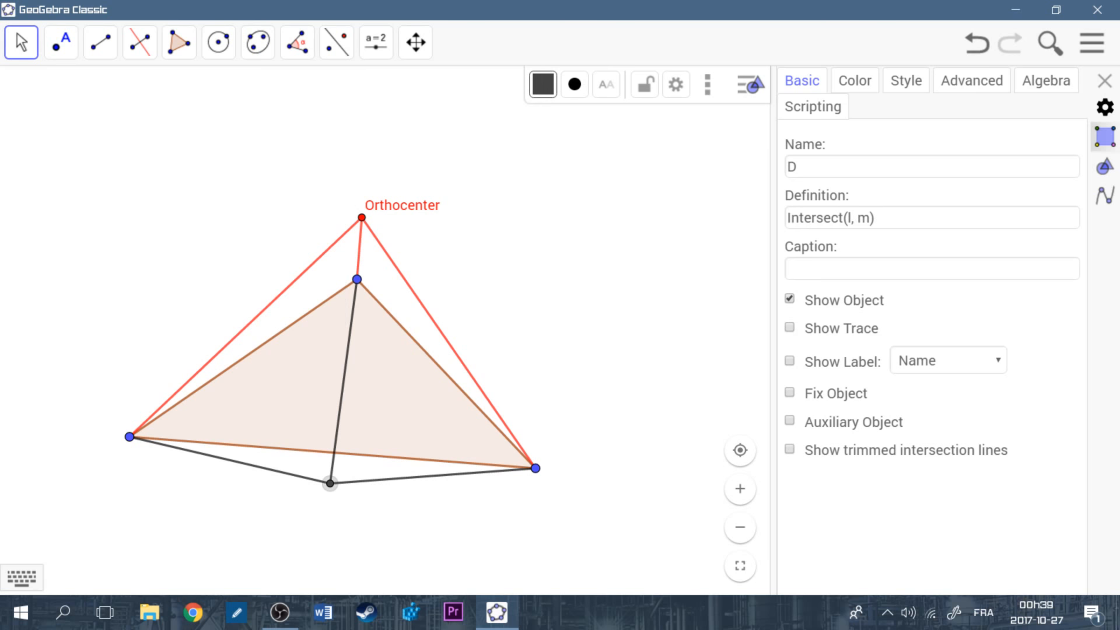
click(789, 361)
text(C)
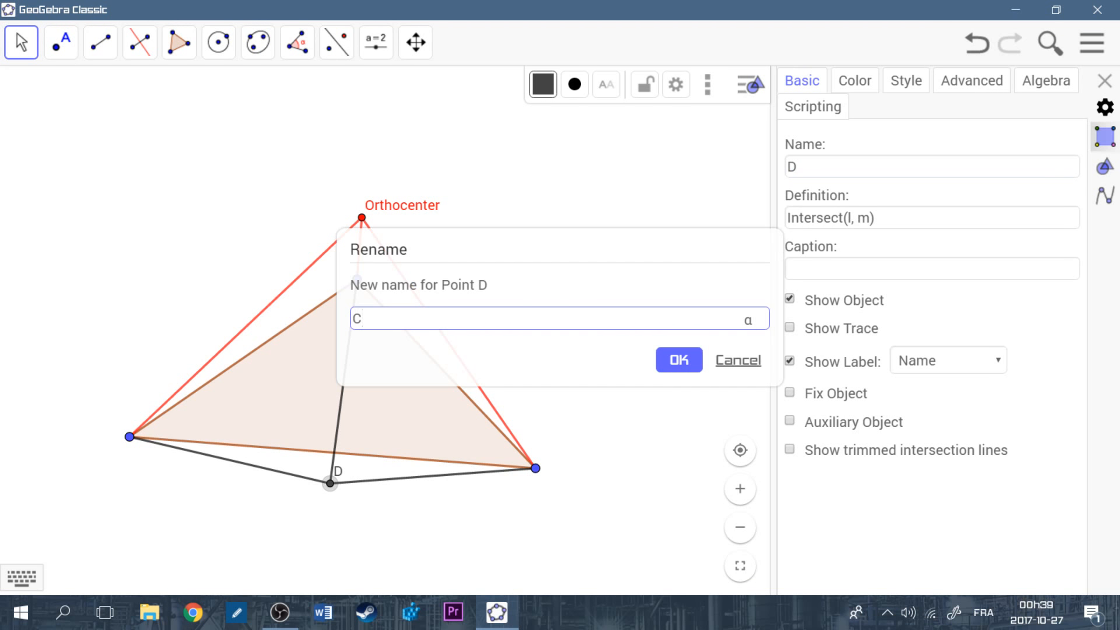
text(ircumcenter)
key(Return)
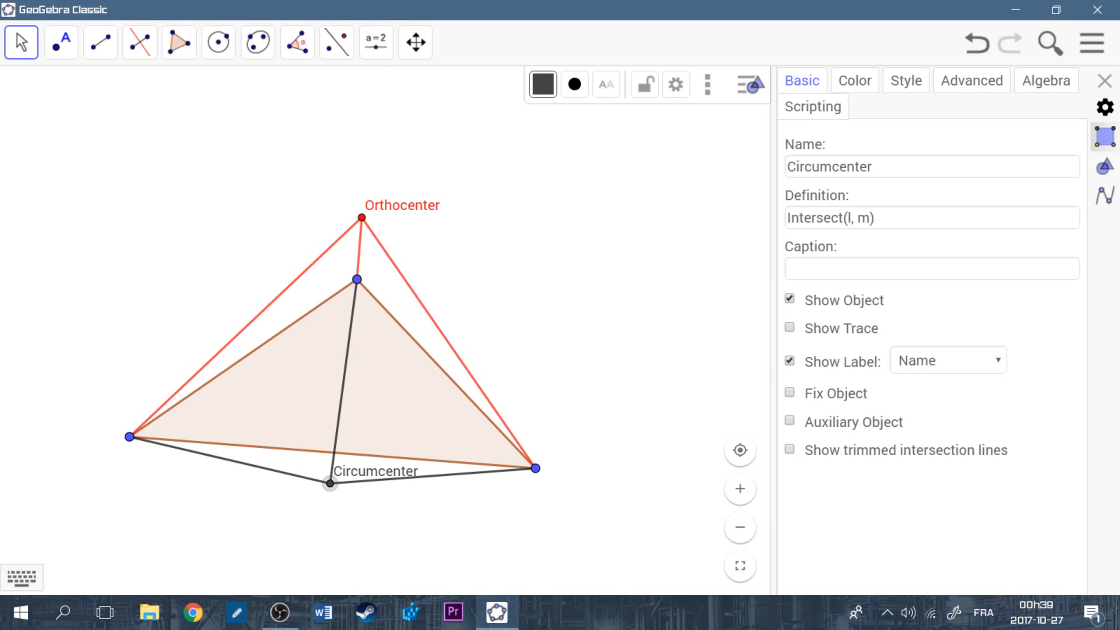
click(855, 80)
click(817, 241)
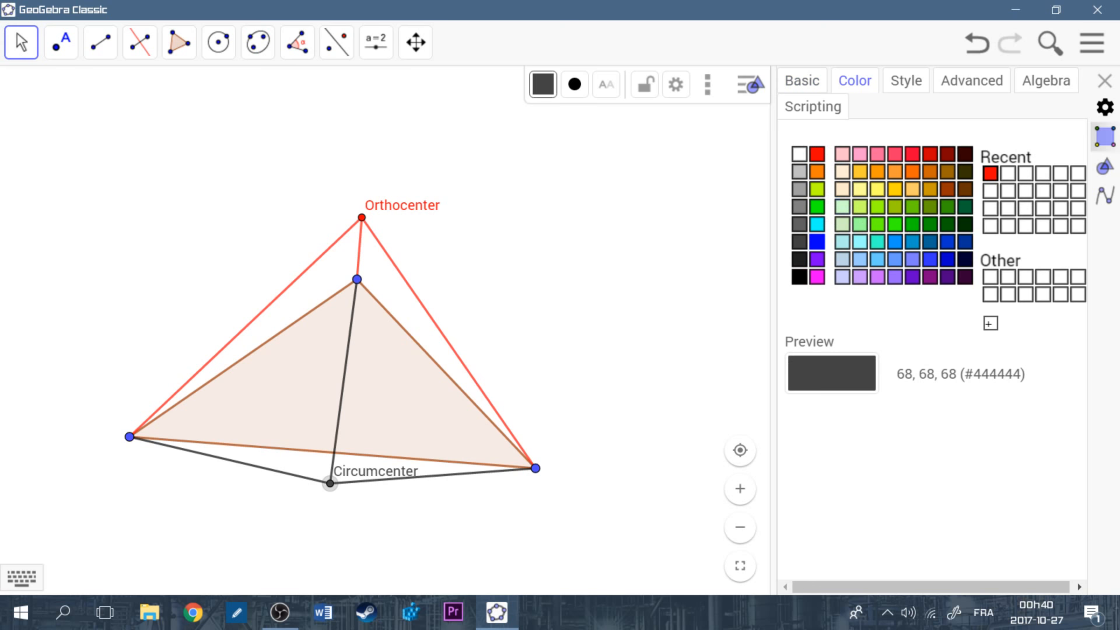
- Color the three segments from the circumcenter blue and move the triangle's left vertex inward until the upper vertex's angle is right
click(433, 475)
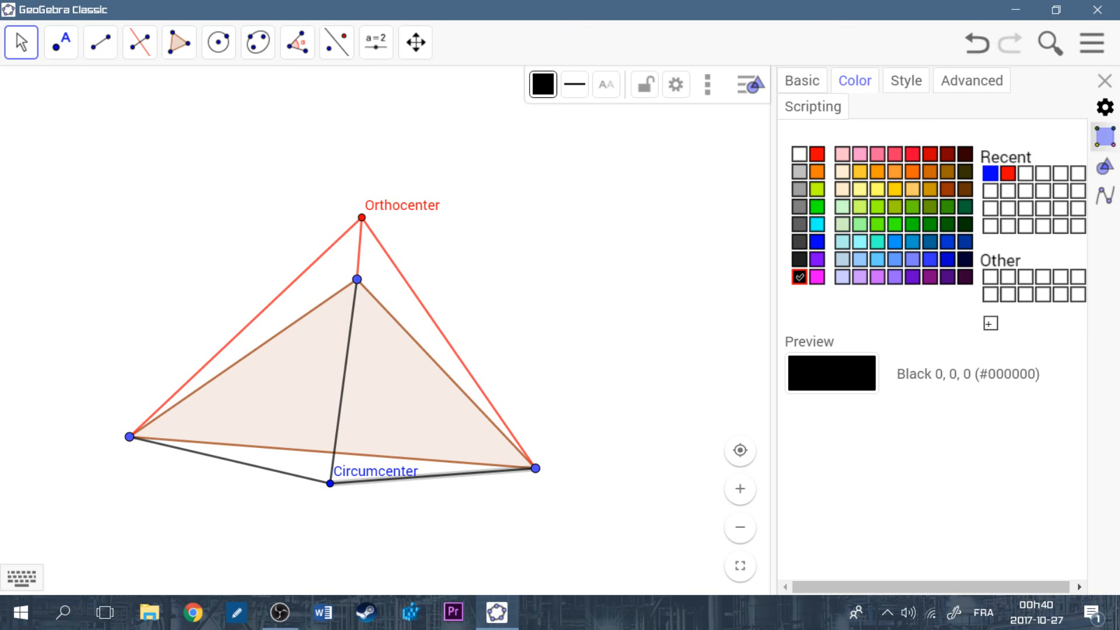
click(818, 241)
click(344, 380)
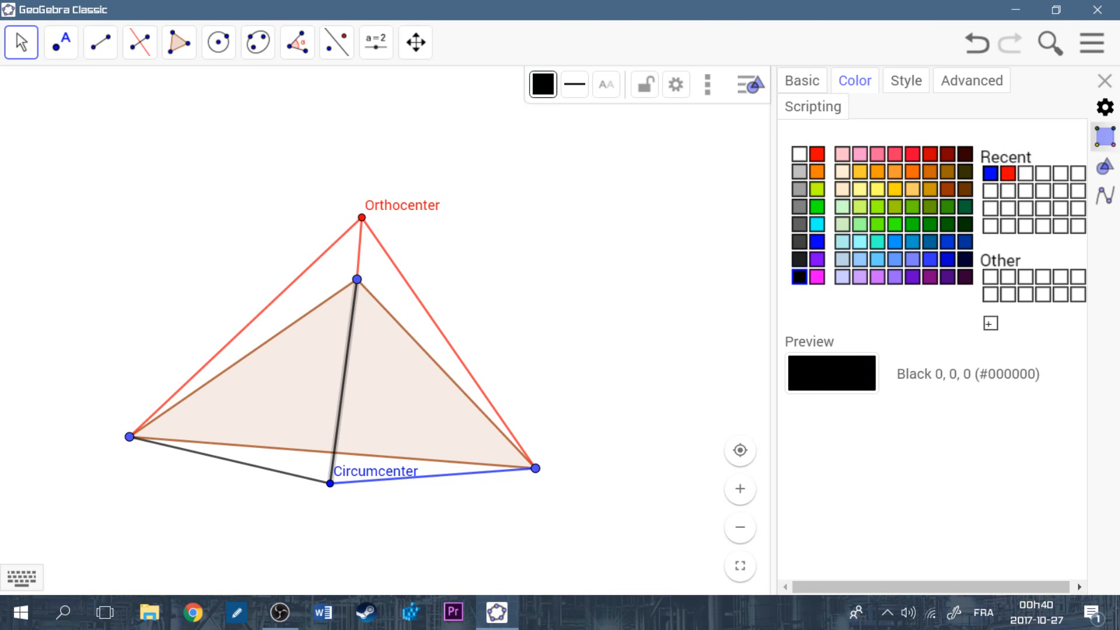
click(990, 173)
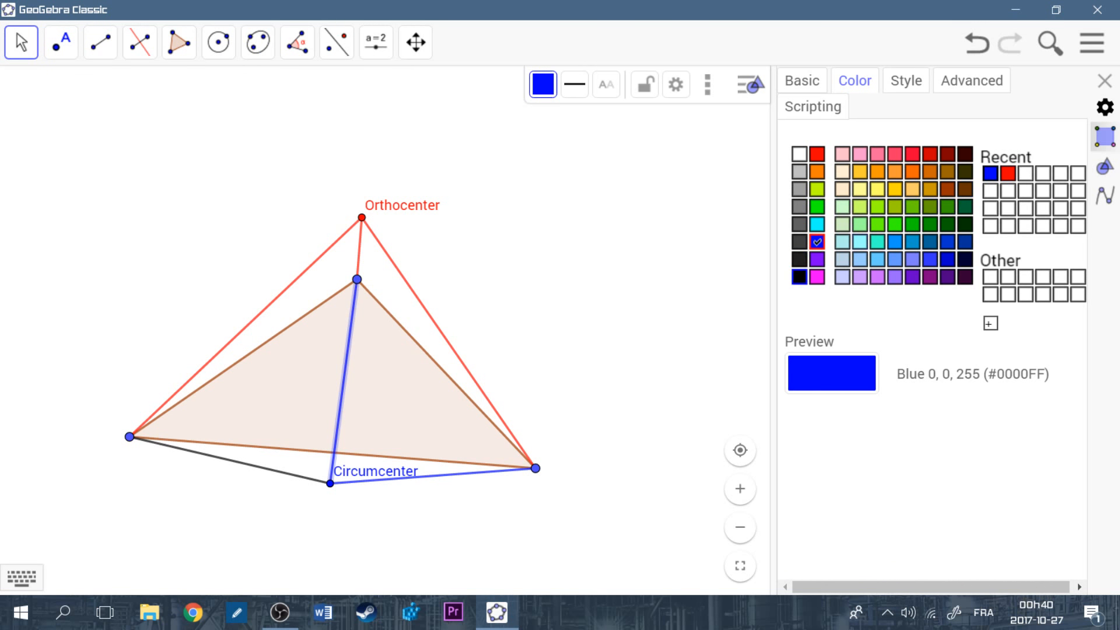
click(230, 459)
click(990, 173)
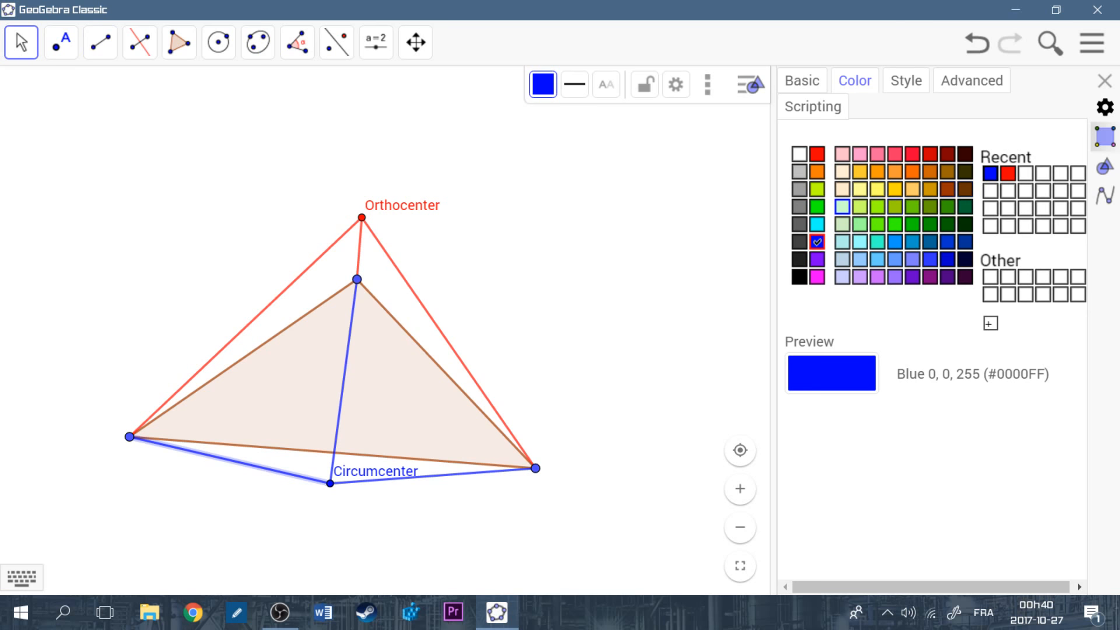
drag(130, 437, 220, 410)
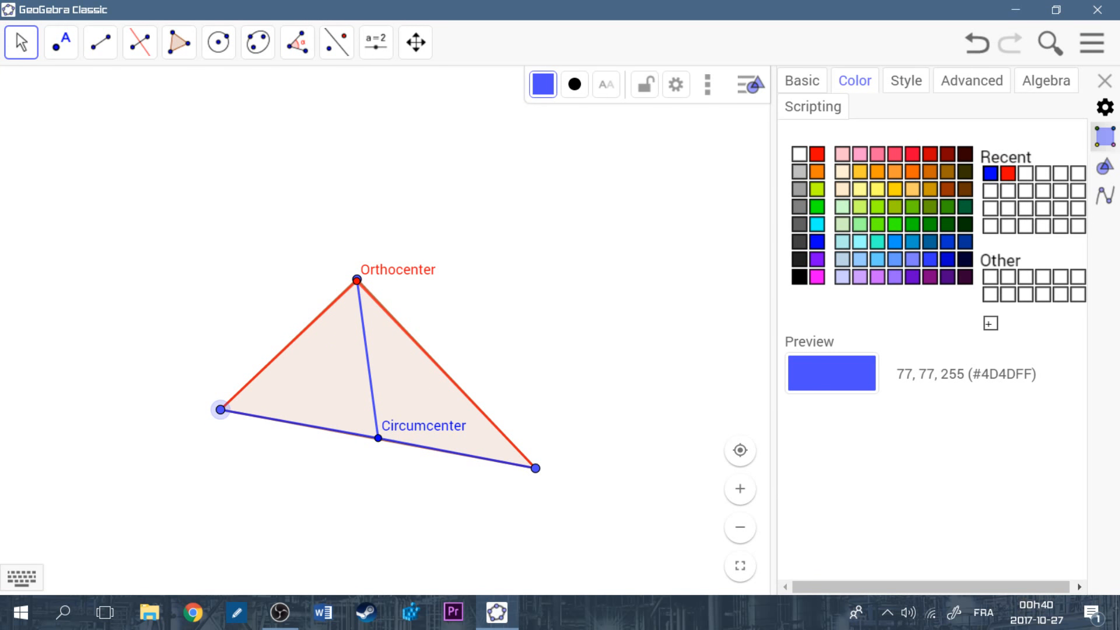
- Move the triangle's left vertex upward to make the upper angle obtuse and draw a circle centered on the circumcenter through a vertex
drag(220, 410, 207, 335)
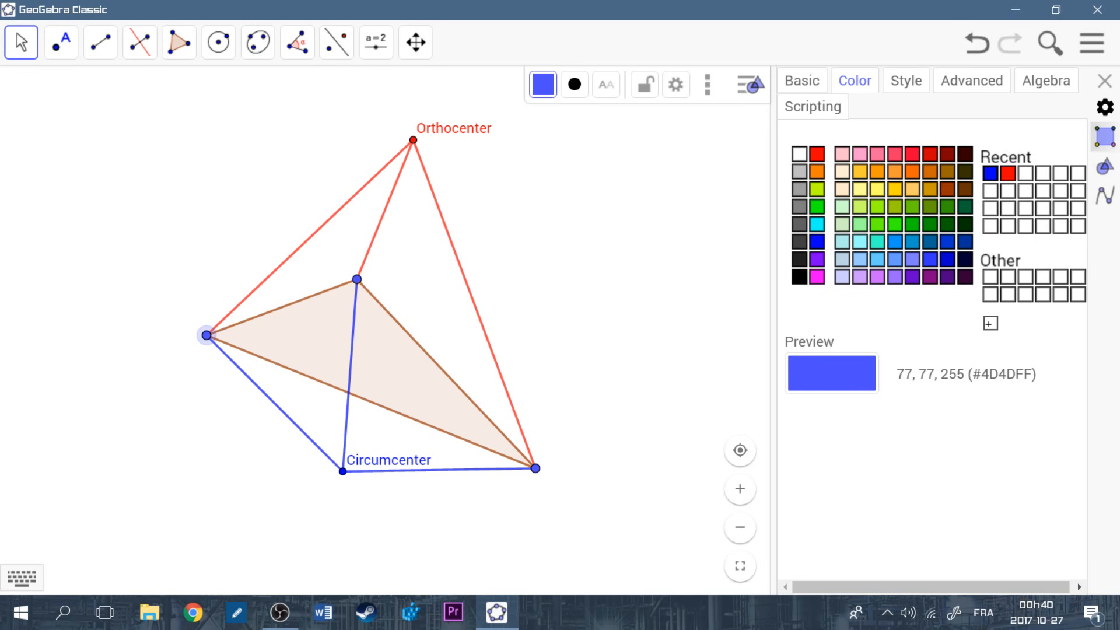
mouse_move(206, 334)
mouse_down()
mouse_move(209, 346)
mouse_move(200, 324)
mouse_up()
click(219, 42)
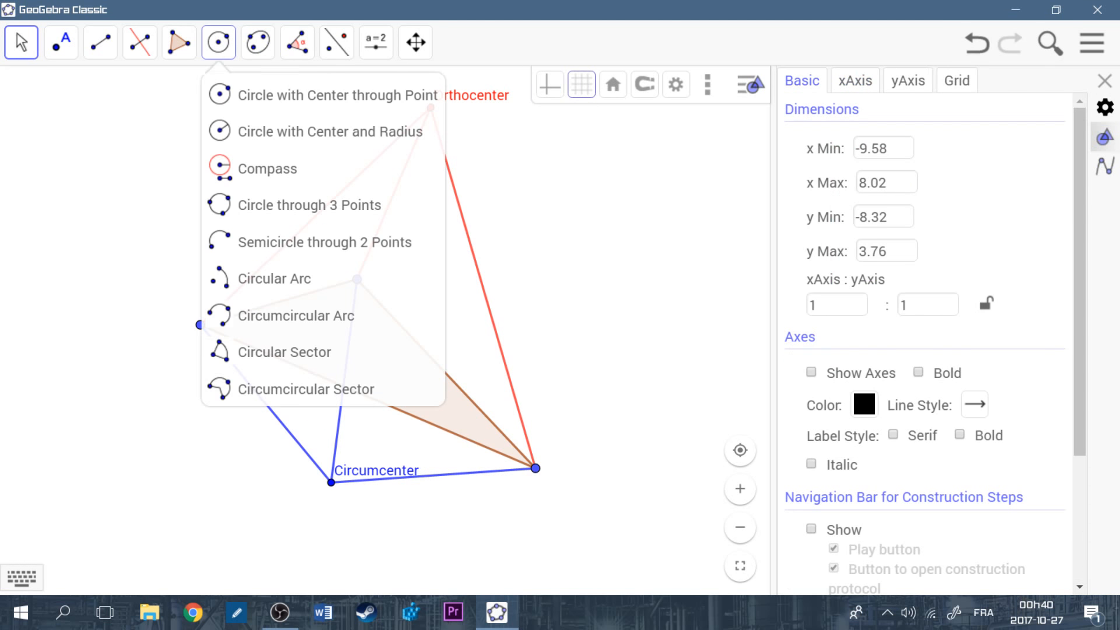
click(251, 95)
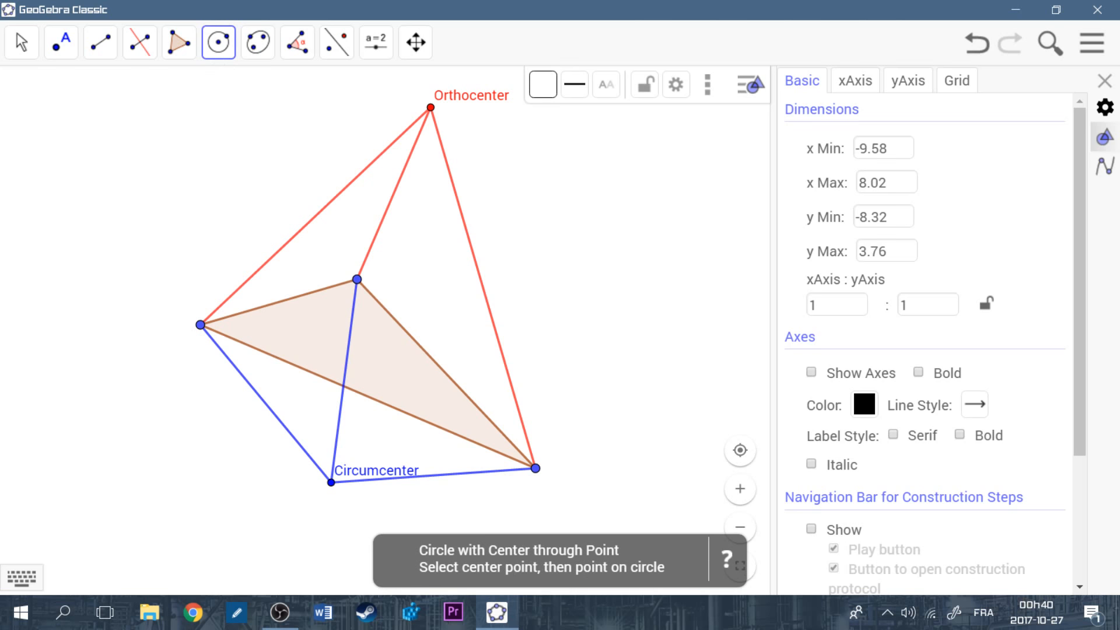
click(331, 483)
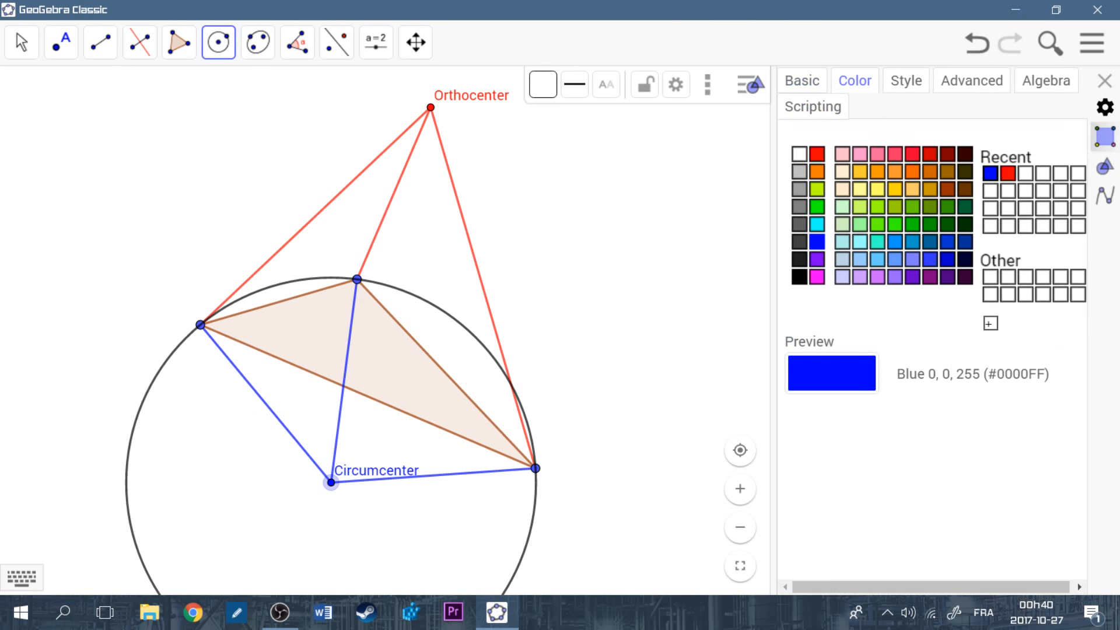
key(Escape)
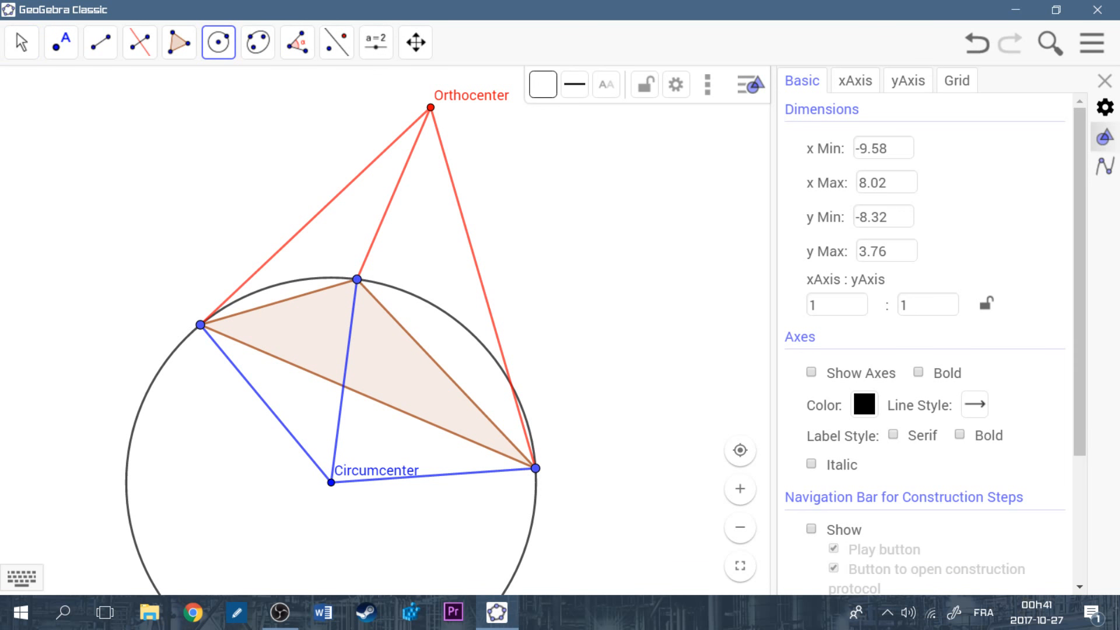
- Color the circumscribed circle blue and move the triangle's right vertex inward to shrink the circle
click(21, 43)
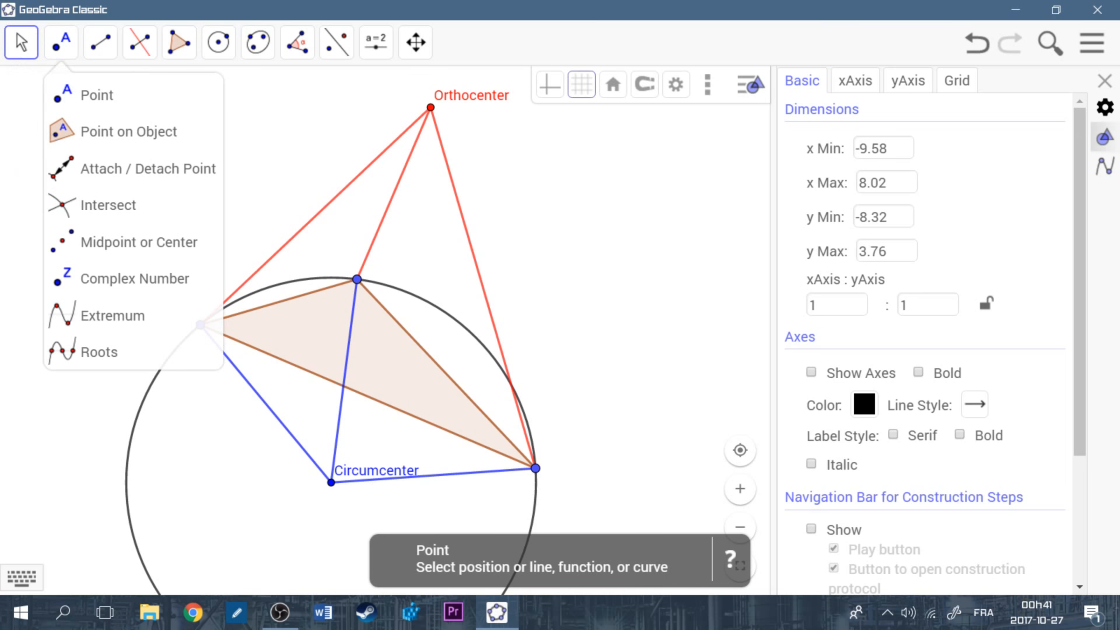
click(455, 320)
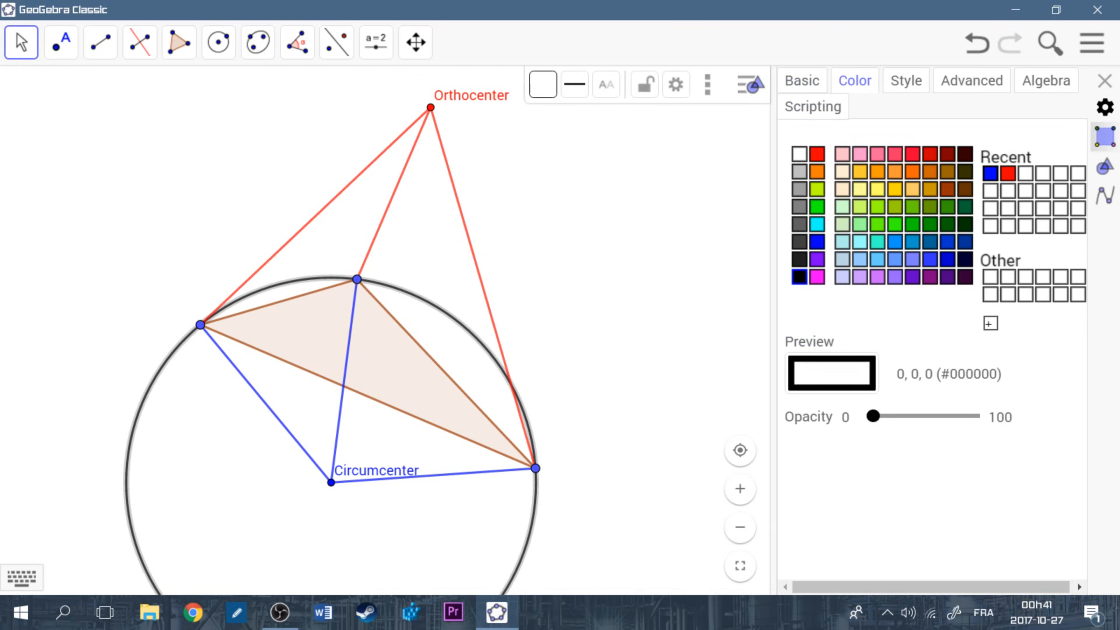
click(991, 173)
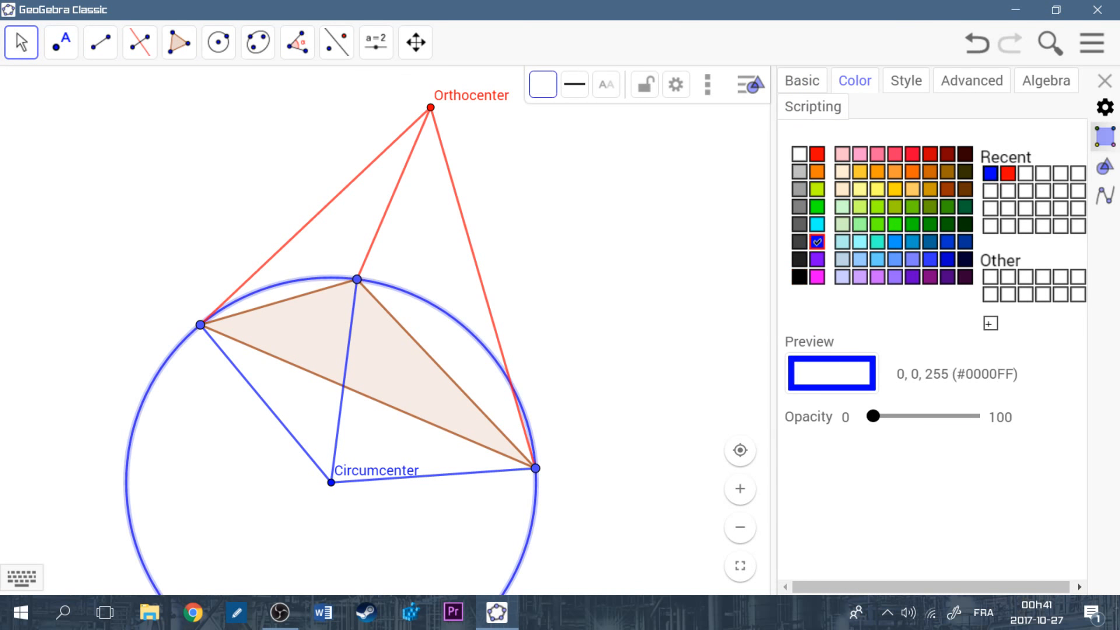
drag(536, 467, 459, 425)
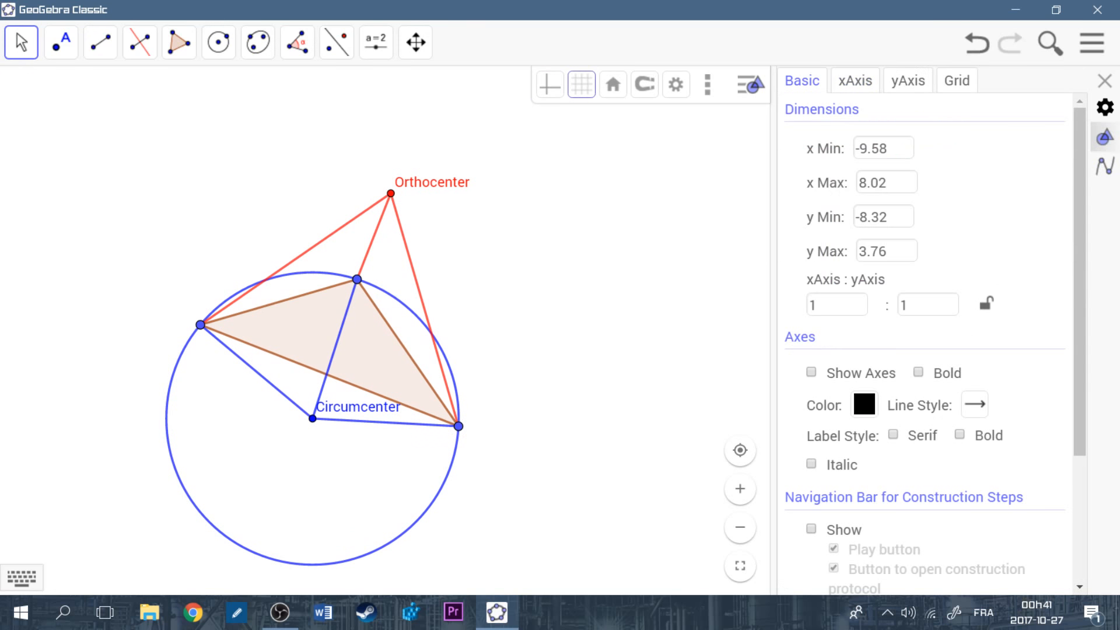
- Construct the angle bisector at the triangle's upper vertex from its three vertices
click(140, 42)
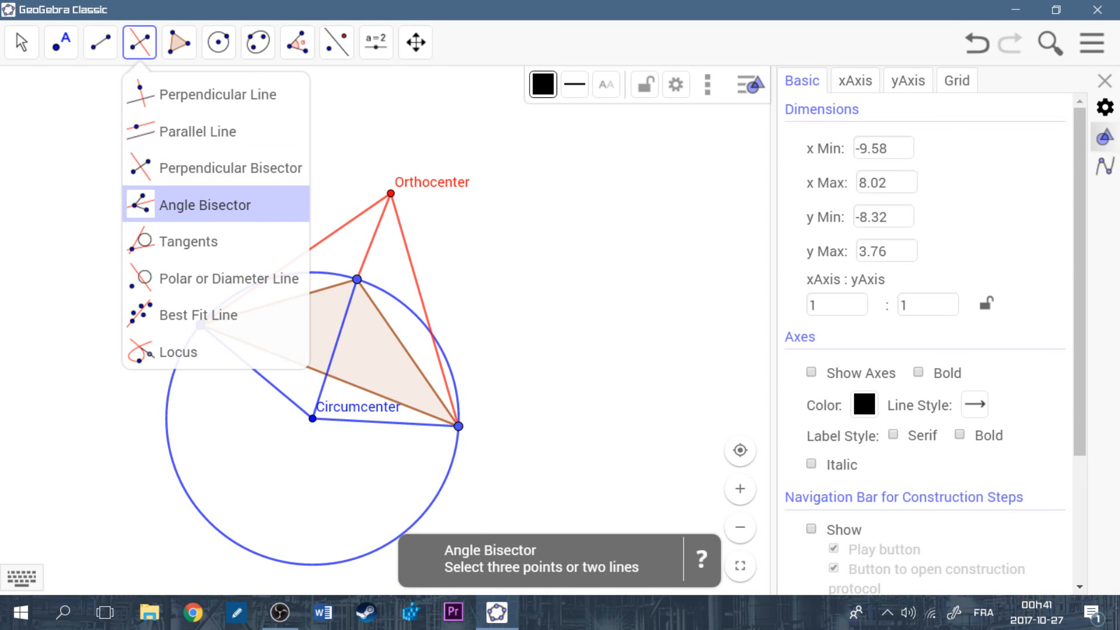
click(204, 204)
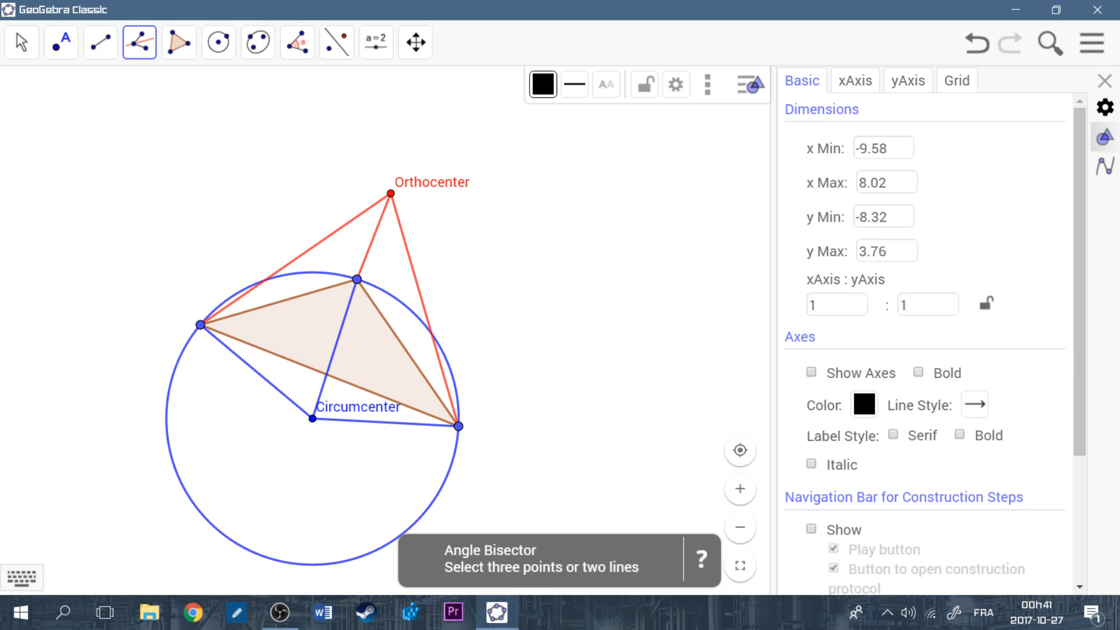
click(200, 325)
click(357, 279)
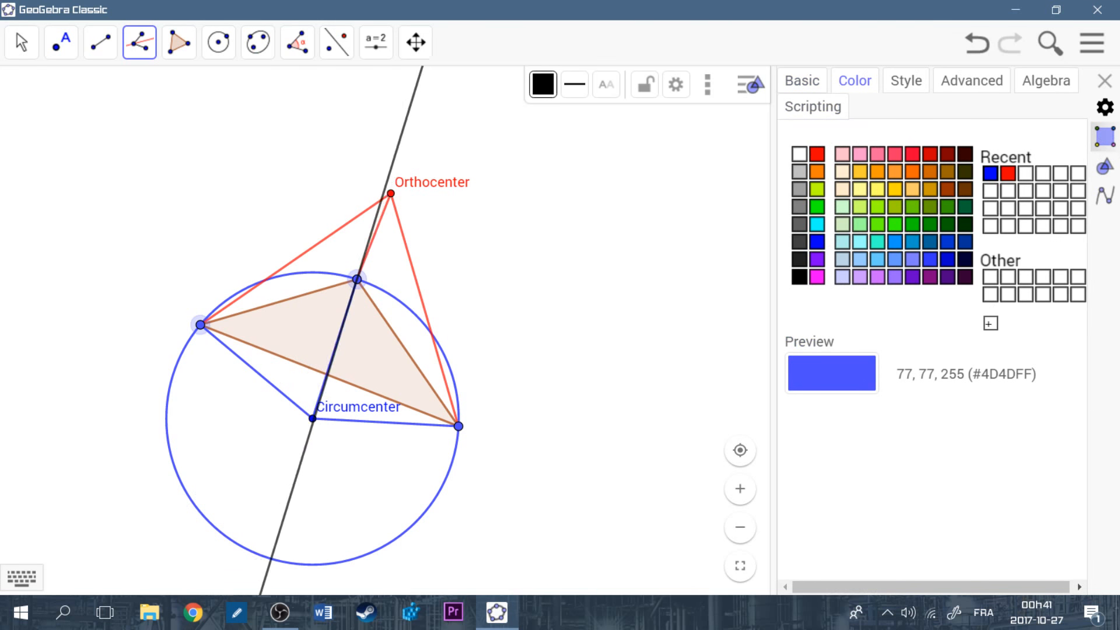
click(458, 427)
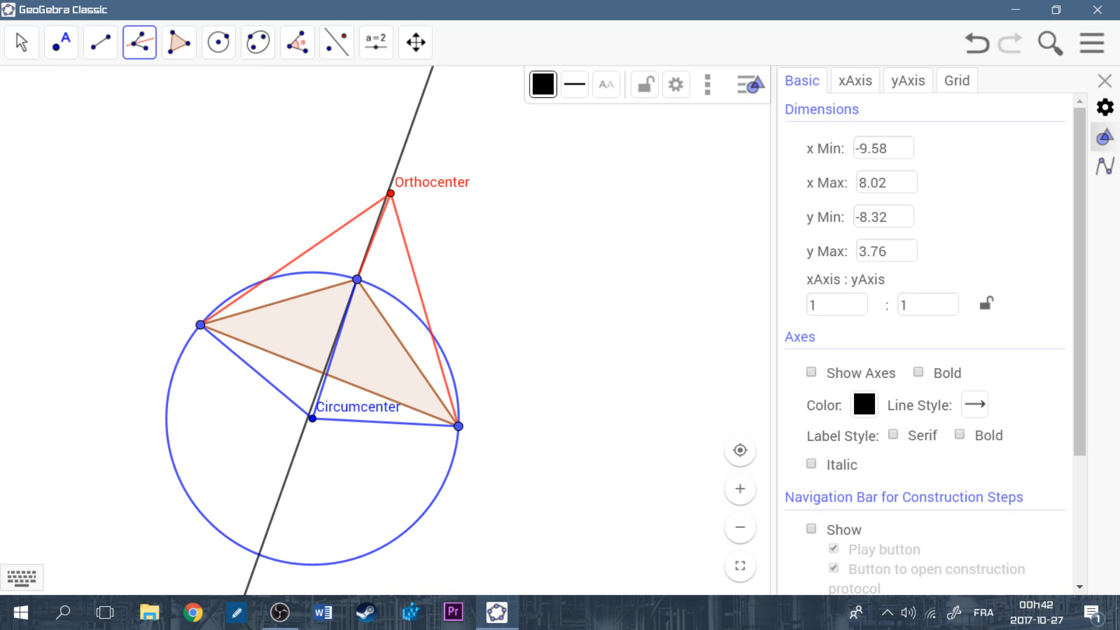
- Construct the angle bisectors at the right vertex from its two adjacent sides and at the left vertex from the three vertices
click(407, 353)
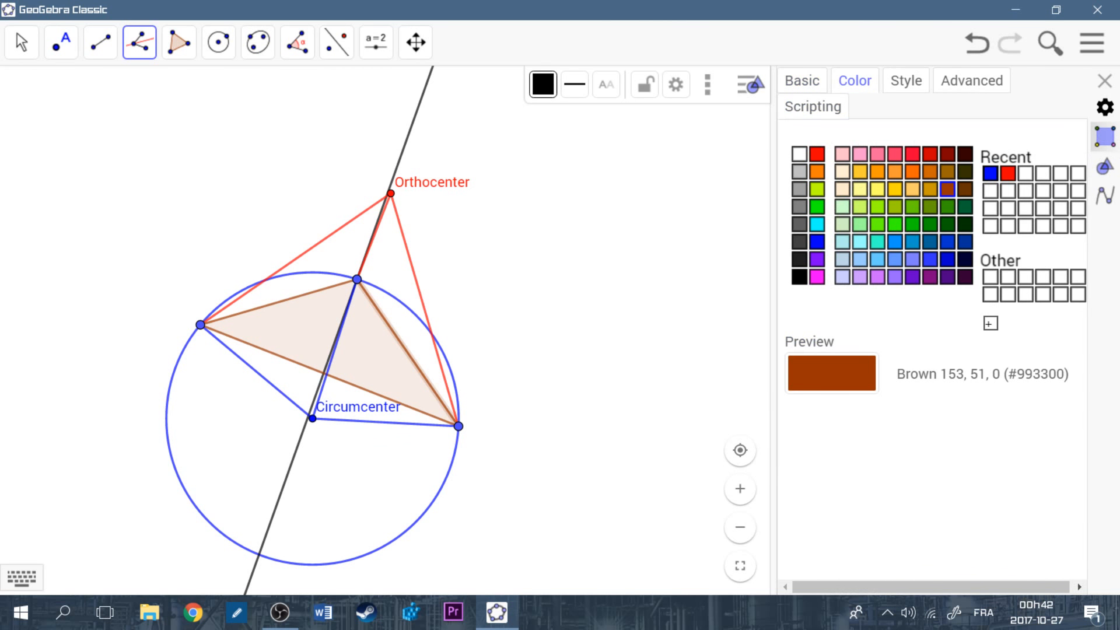
click(382, 396)
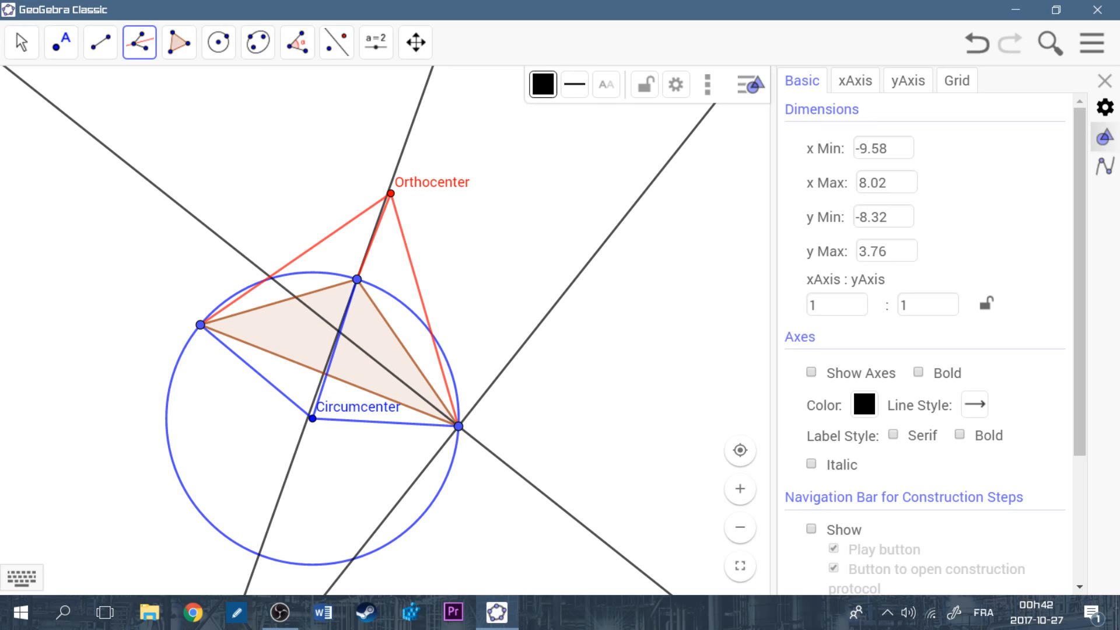
click(357, 279)
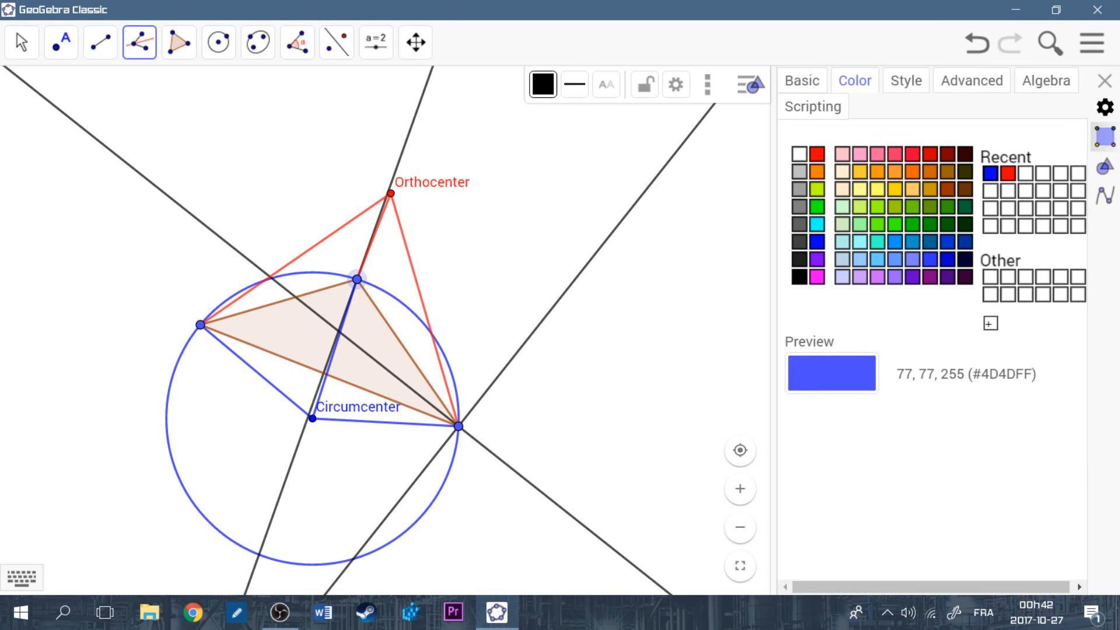
click(200, 324)
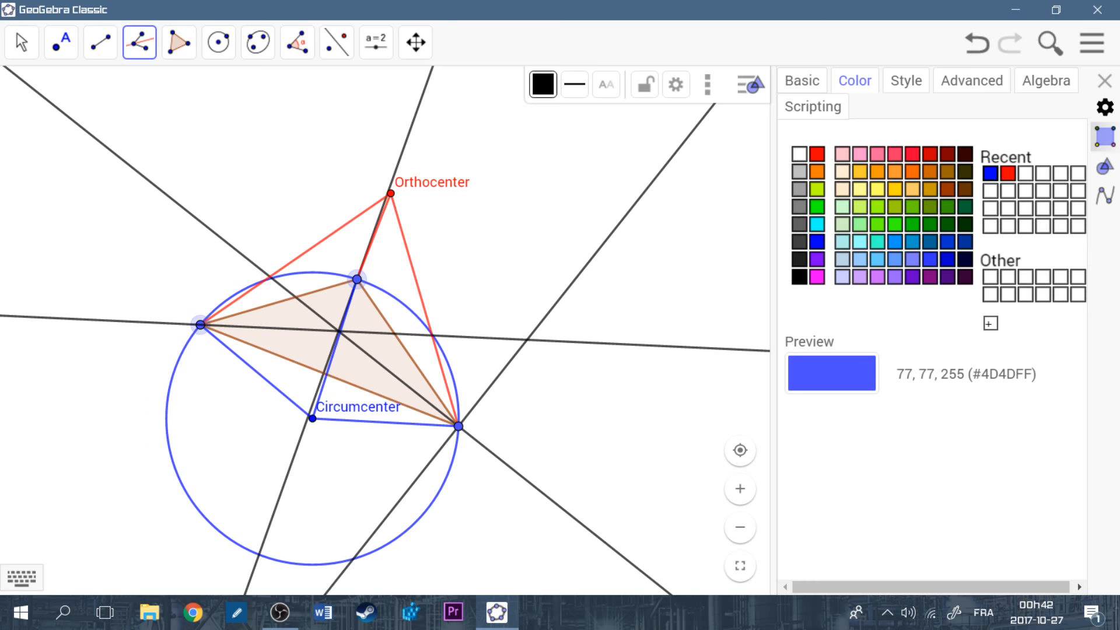
click(458, 426)
- Move the triangle's left vertex down and inward, close to the right vertex
click(22, 43)
click(58, 94)
drag(200, 324, 384, 415)
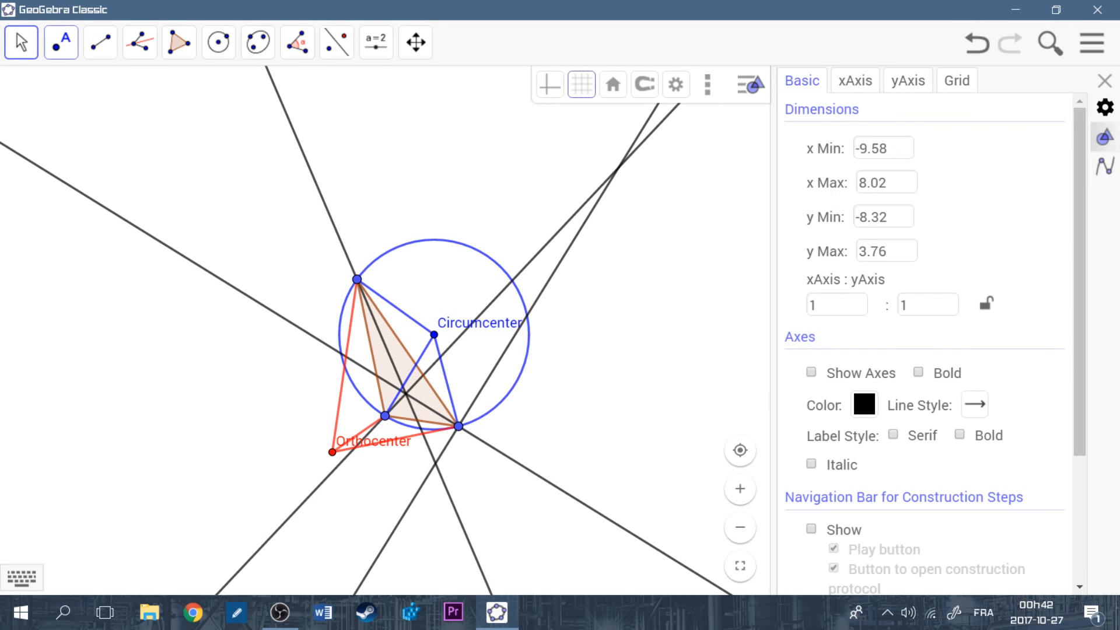
- Place a point where the interior angle bisectors intersect inside the triangle and color it green (#669900)
click(61, 42)
click(97, 94)
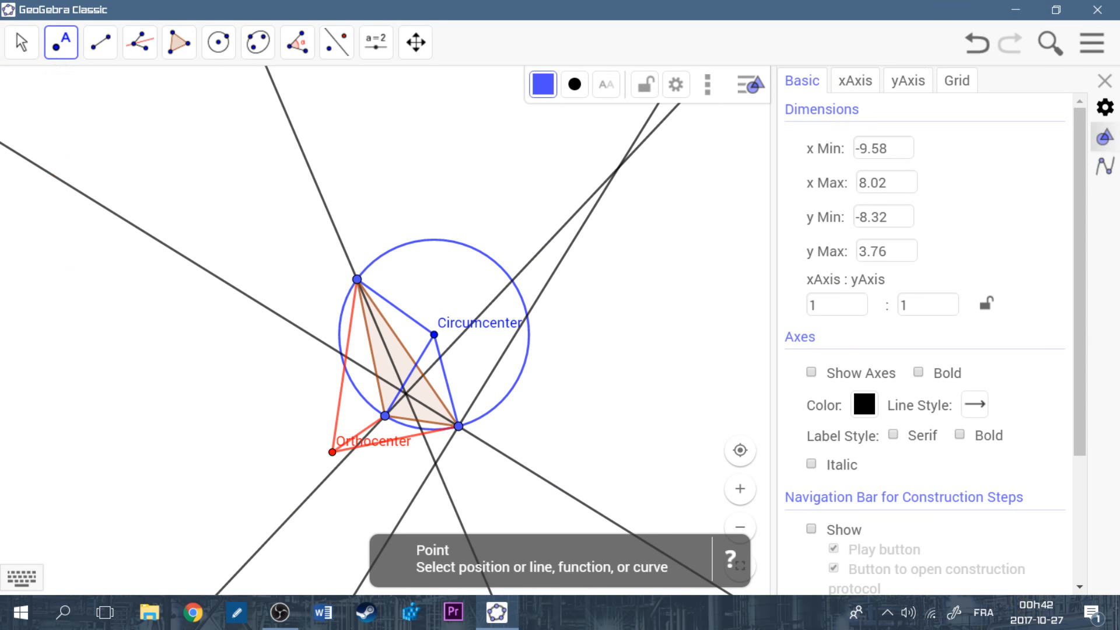
click(406, 394)
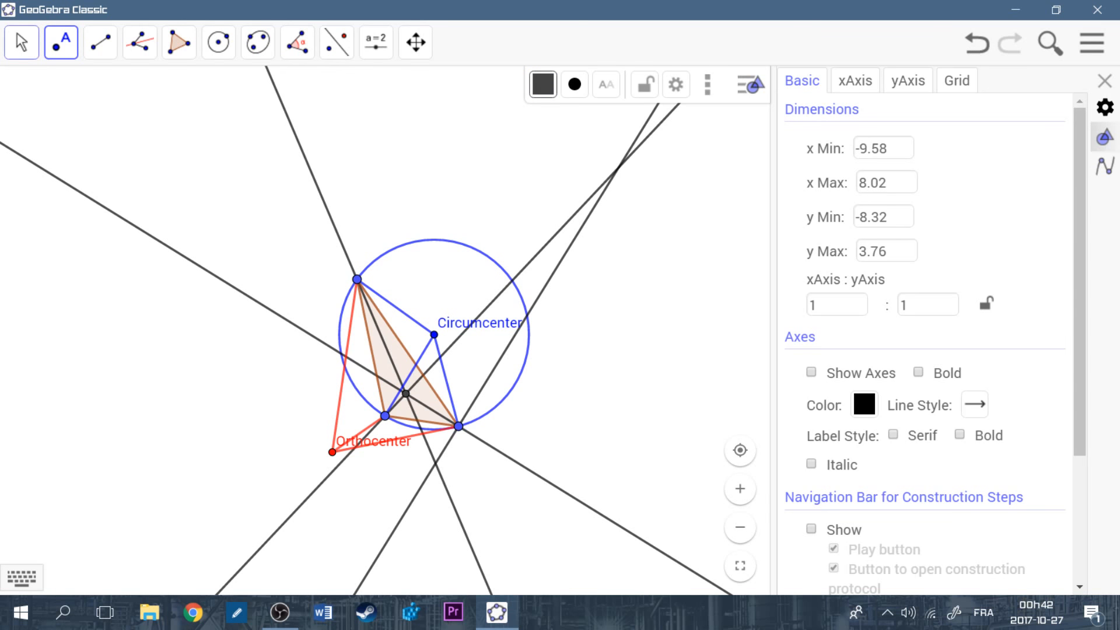
click(21, 43)
click(406, 394)
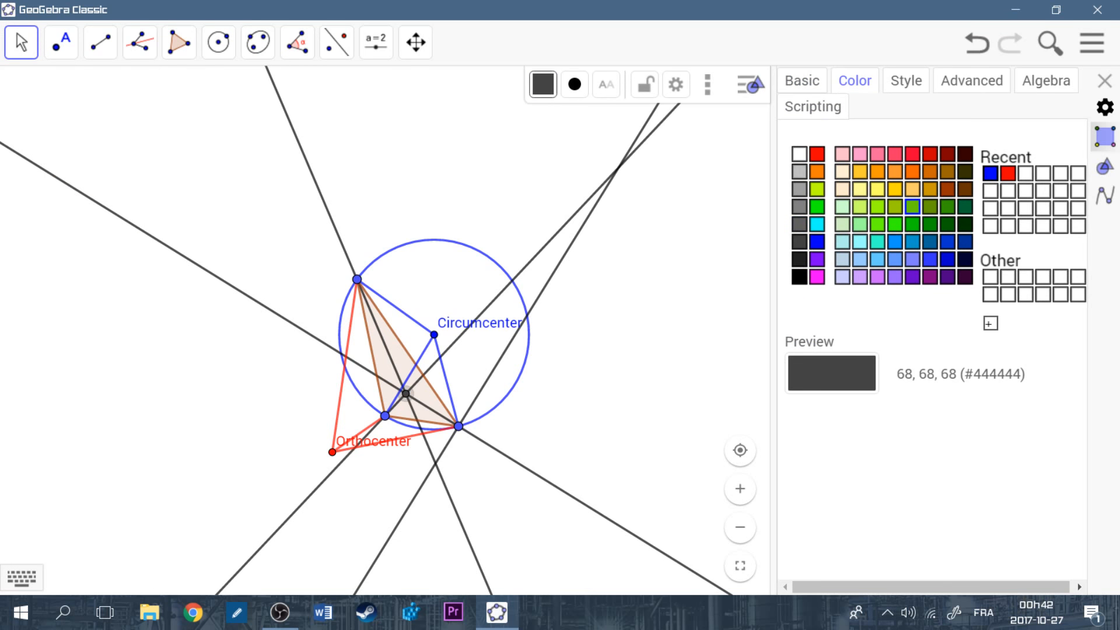
click(930, 207)
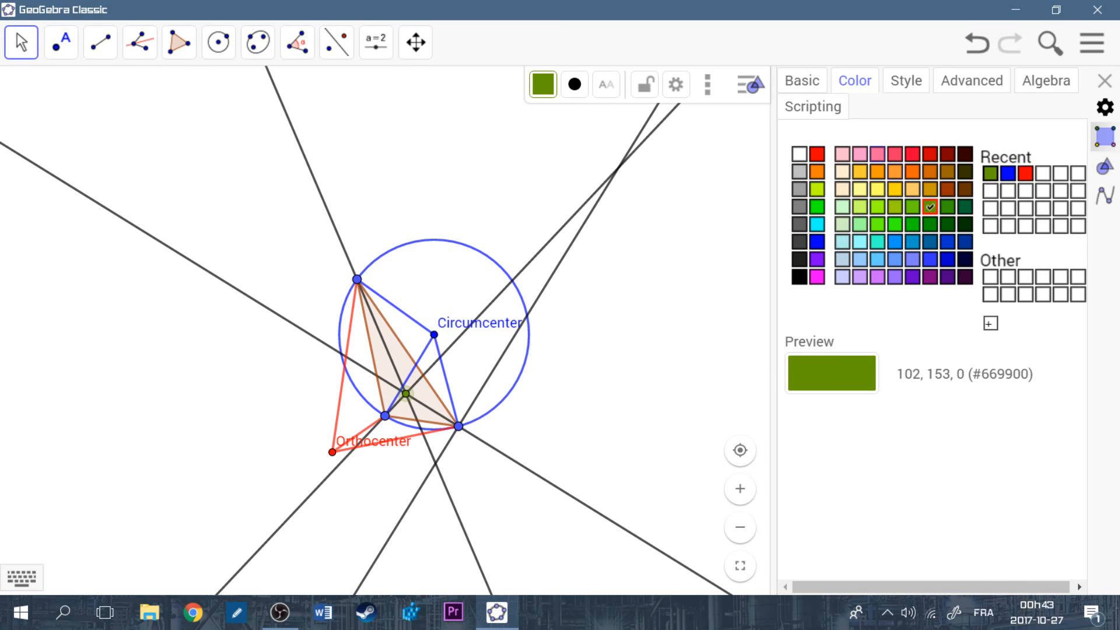
- Rename the green intersection point Incenter
click(802, 81)
double_click(834, 167)
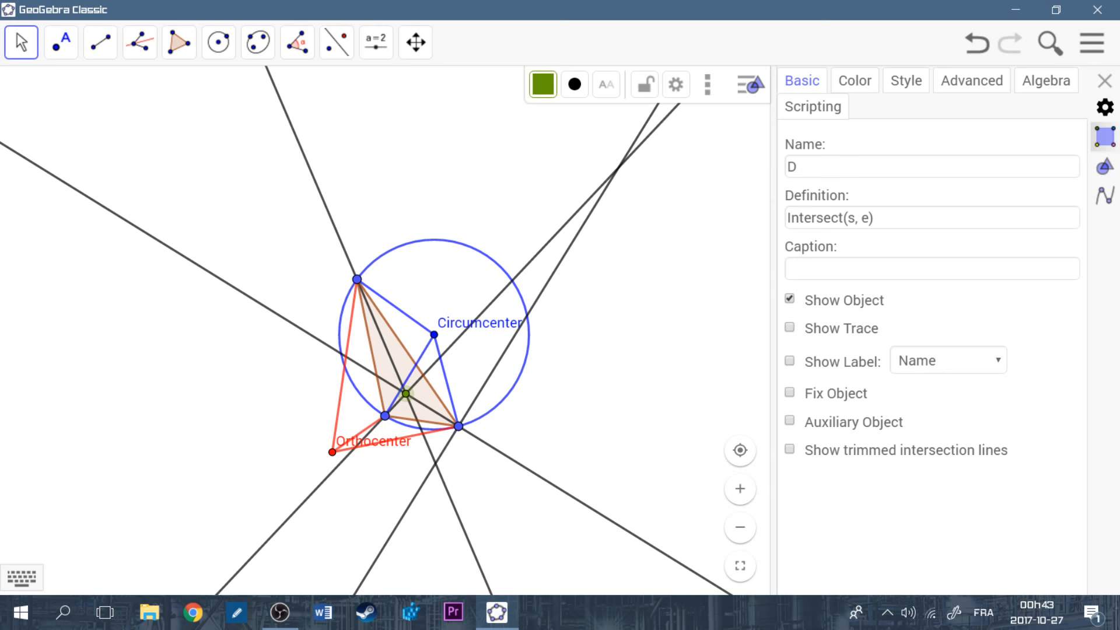
double_click(834, 167)
text(Incenter)
key(Return)
- Hide the four angle bisector lines, keeping the incenter
click(323, 198)
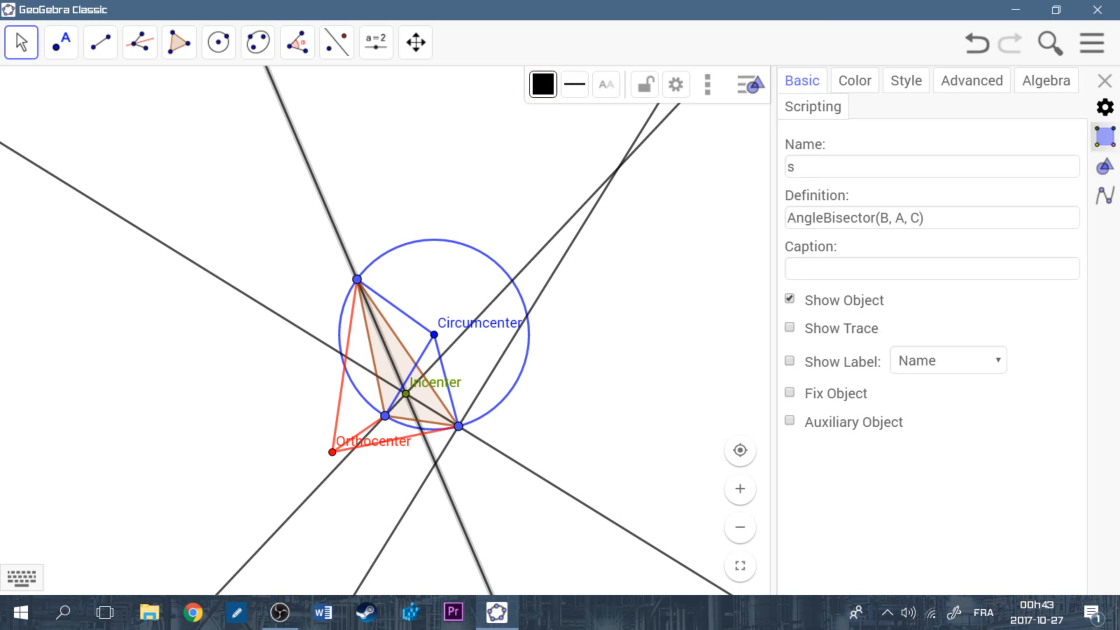
click(790, 298)
click(557, 268)
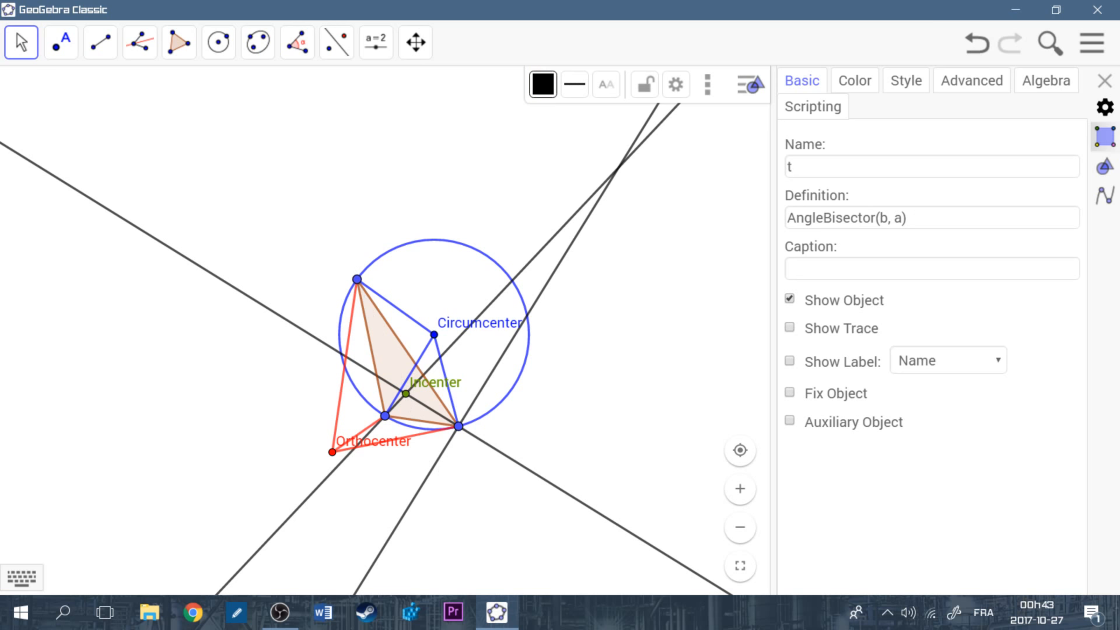
click(790, 298)
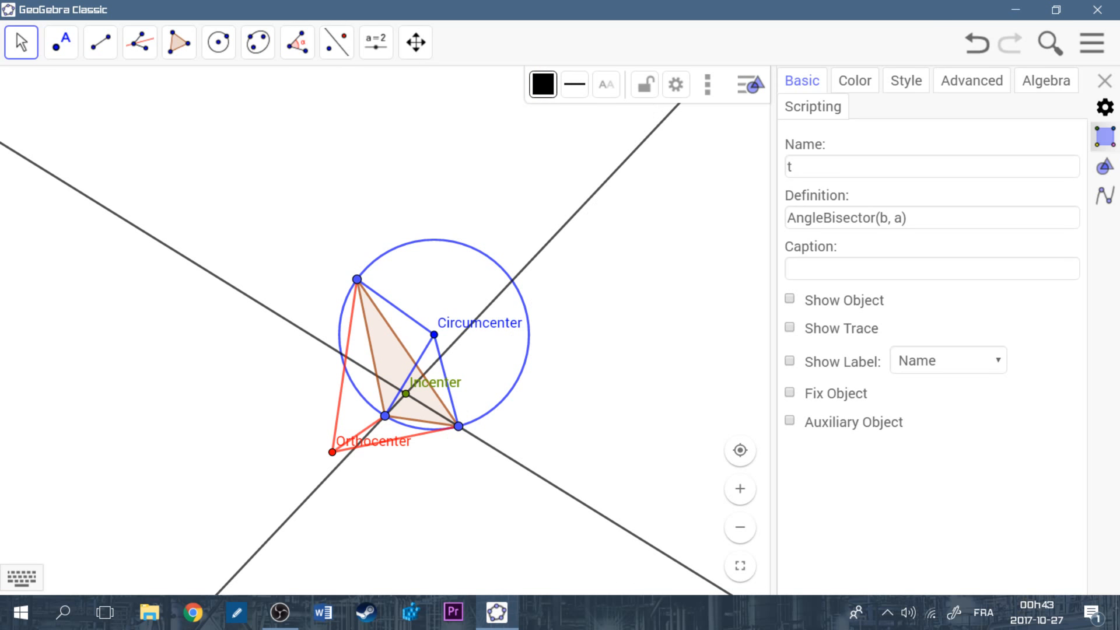
click(566, 224)
click(790, 298)
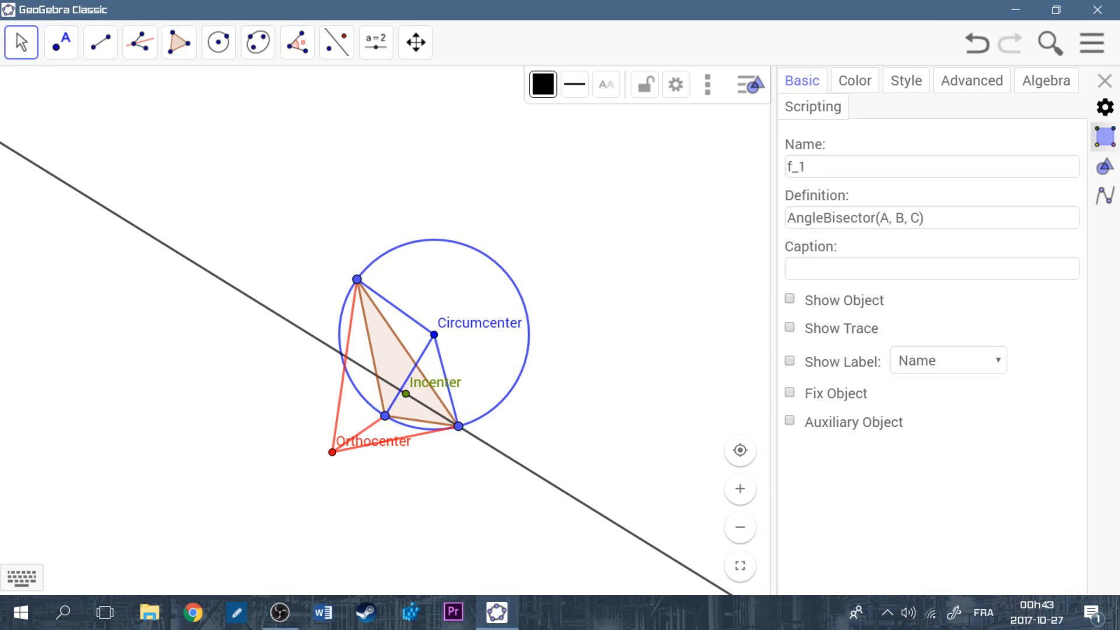
click(578, 499)
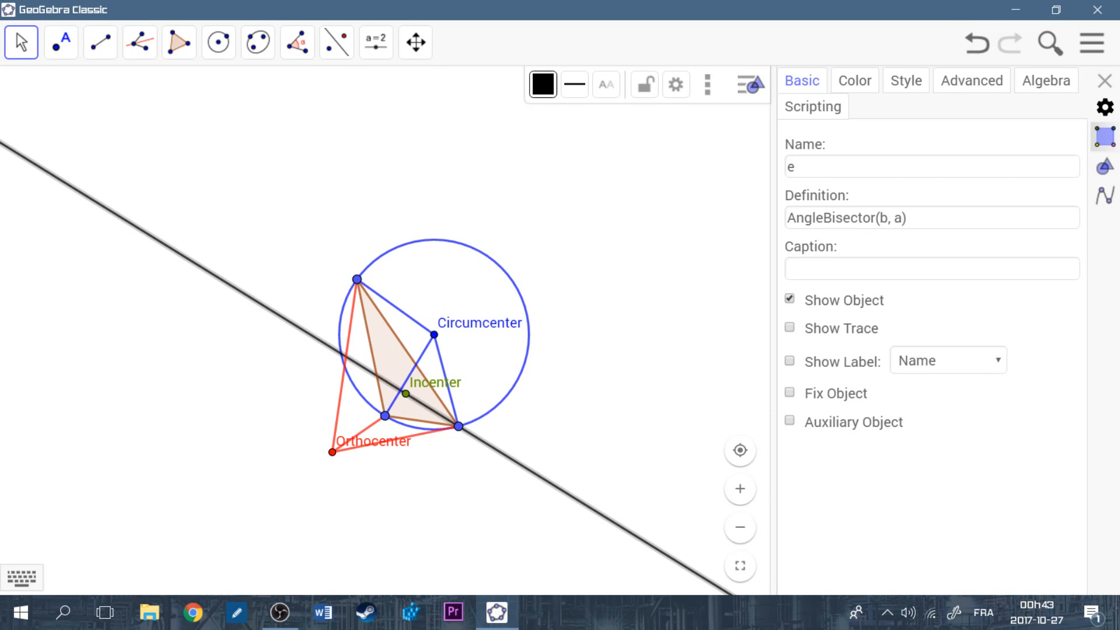
click(790, 299)
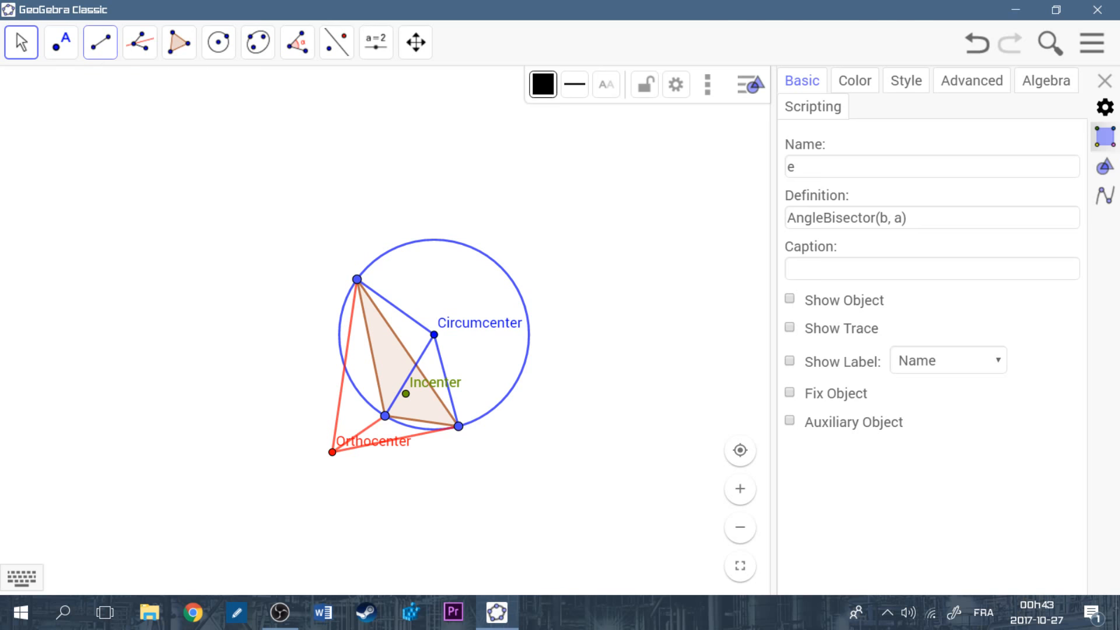
- Draw segments from the incenter to each of the triangle's three vertices
click(100, 42)
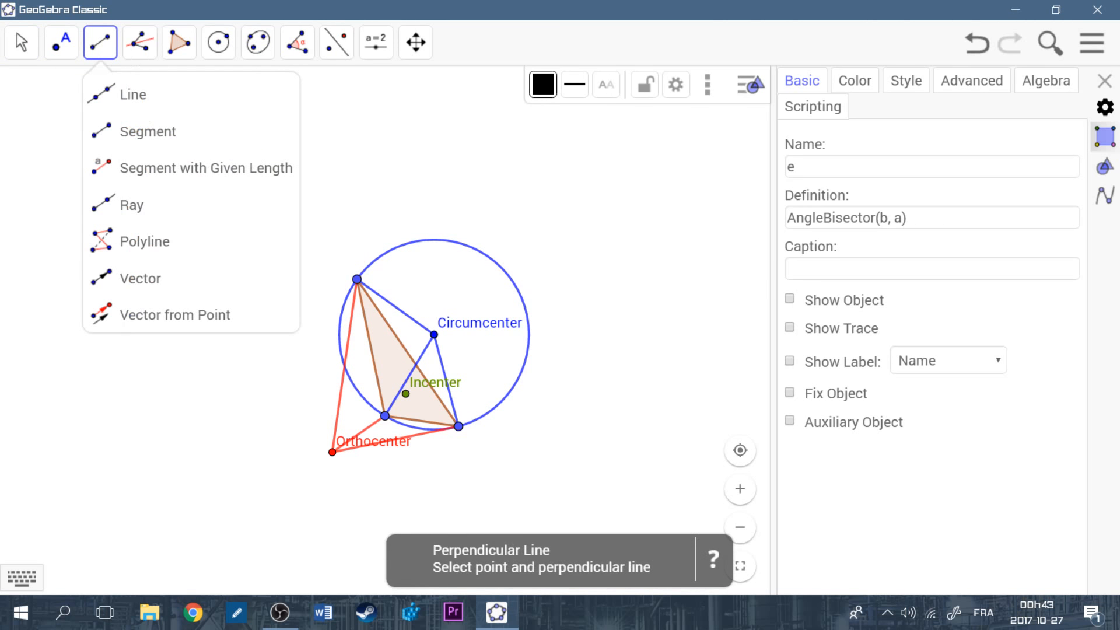
click(145, 132)
click(406, 394)
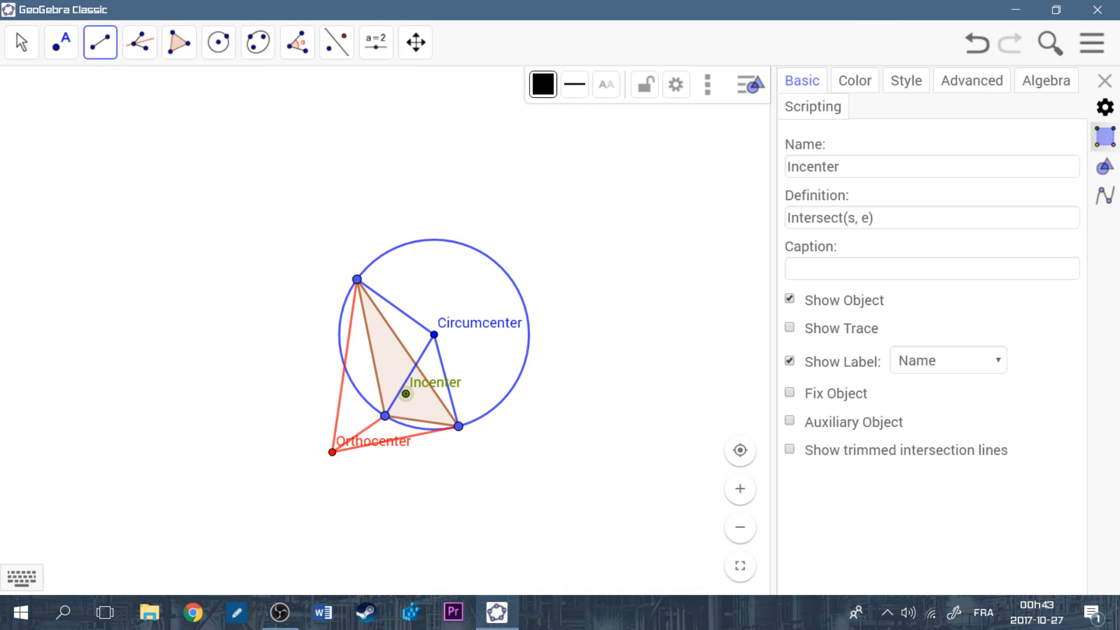
click(385, 416)
click(406, 394)
click(459, 426)
click(406, 394)
click(357, 279)
- Color the incenter's segments to the upper vertex and the lower-right vertex green (#669900)
click(21, 43)
mouse_move(61, 42)
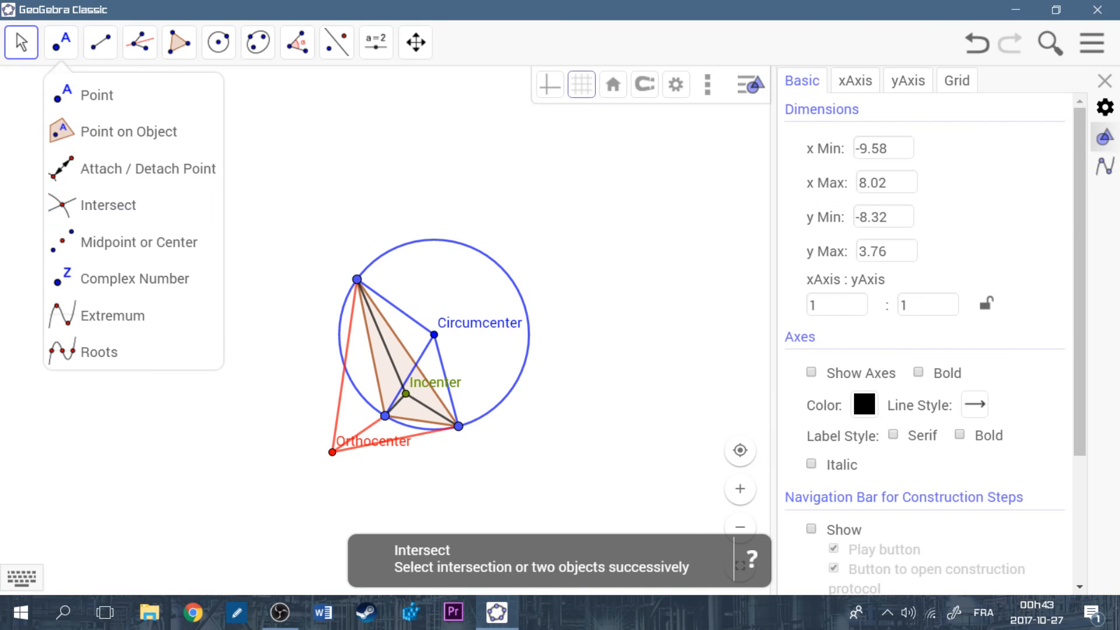
click(382, 337)
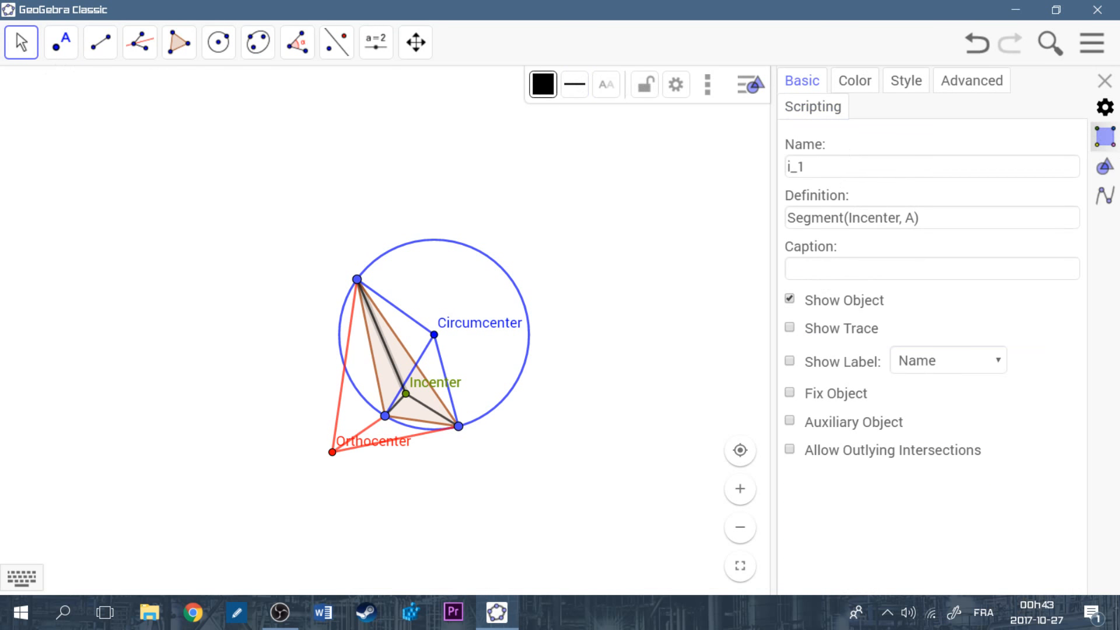
click(854, 81)
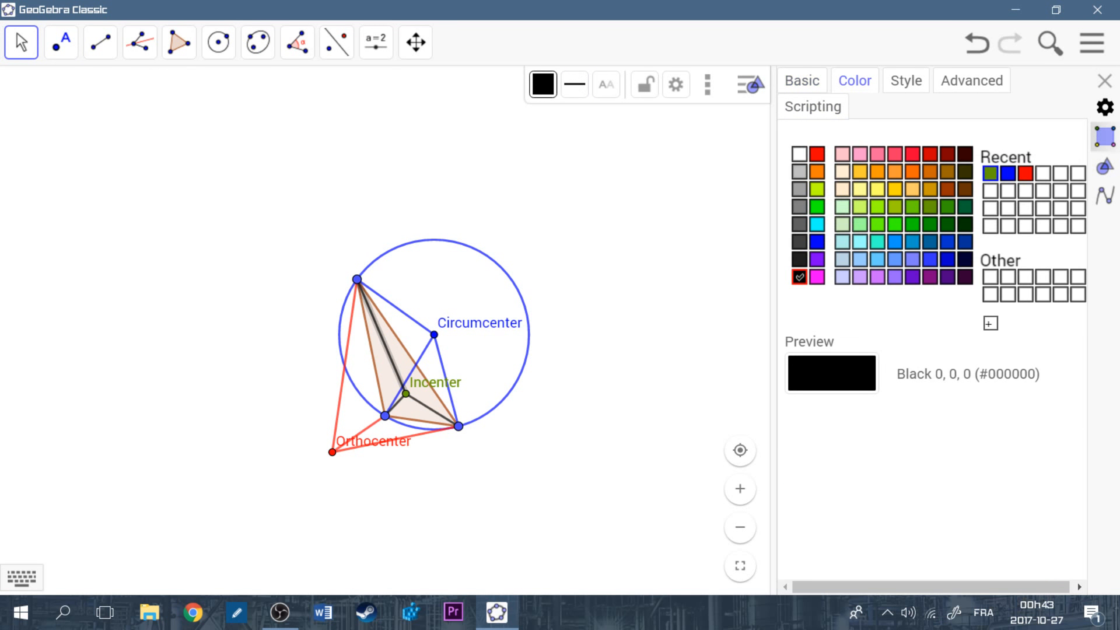
click(990, 173)
key(Tab)
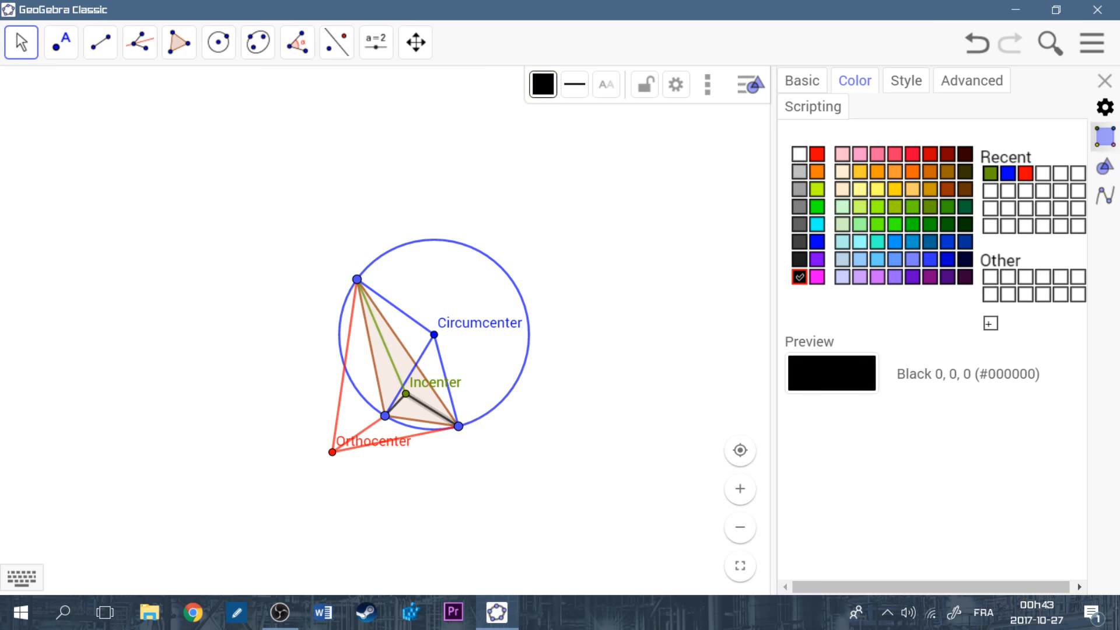
click(990, 173)
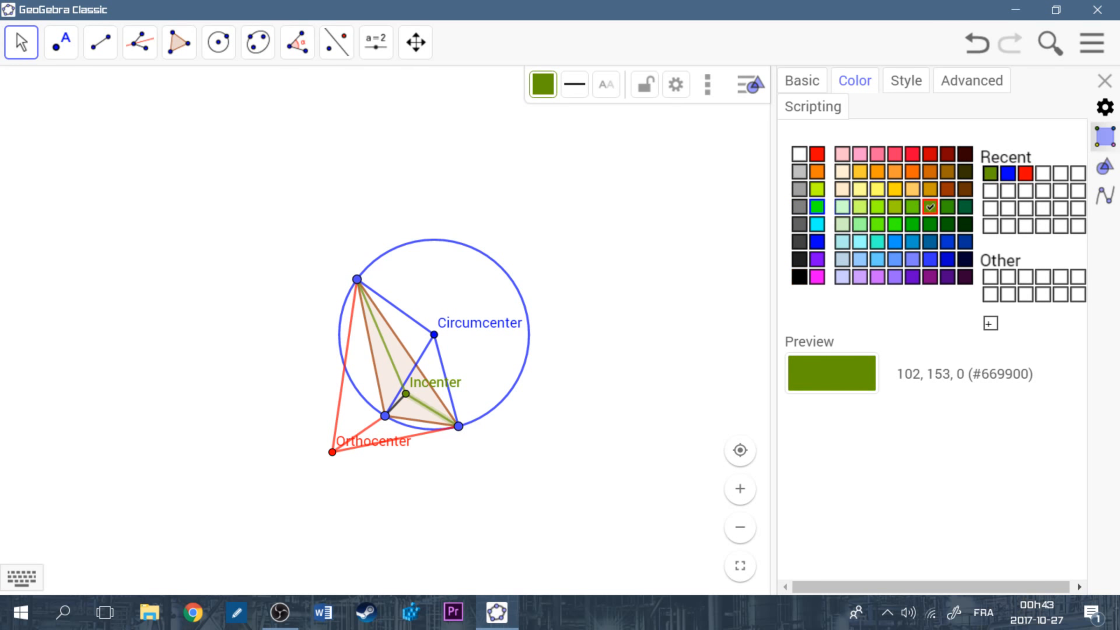
- Move the triangle's top vertex outward and color the incenter's remaining black segment green (#669900)
key(Tab)
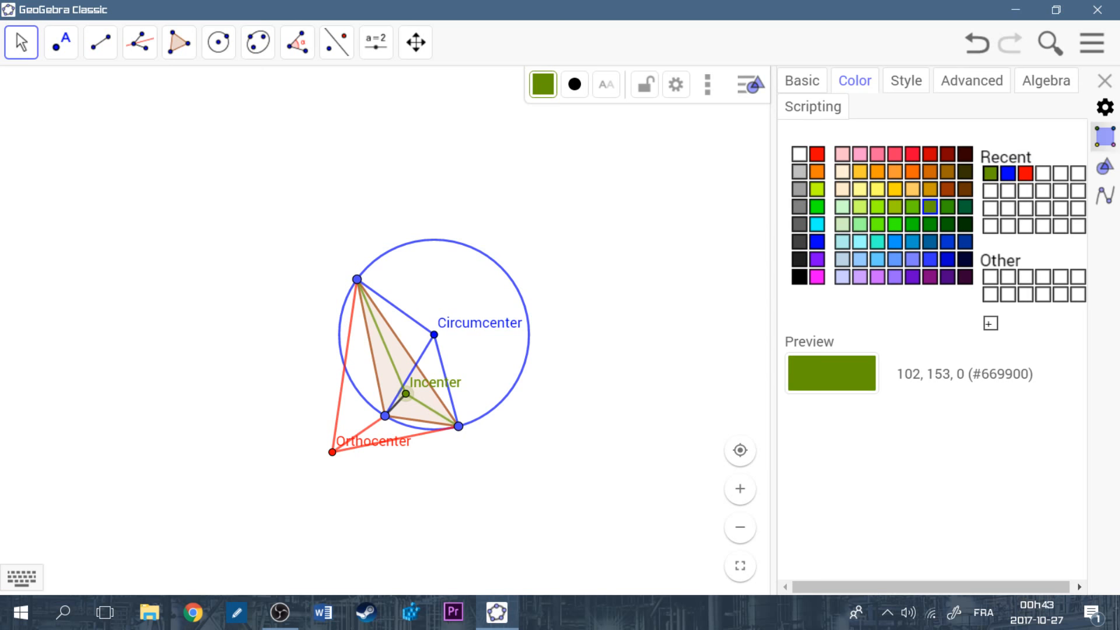
key(Tab)
key(shift+Tab)
key(Tab)
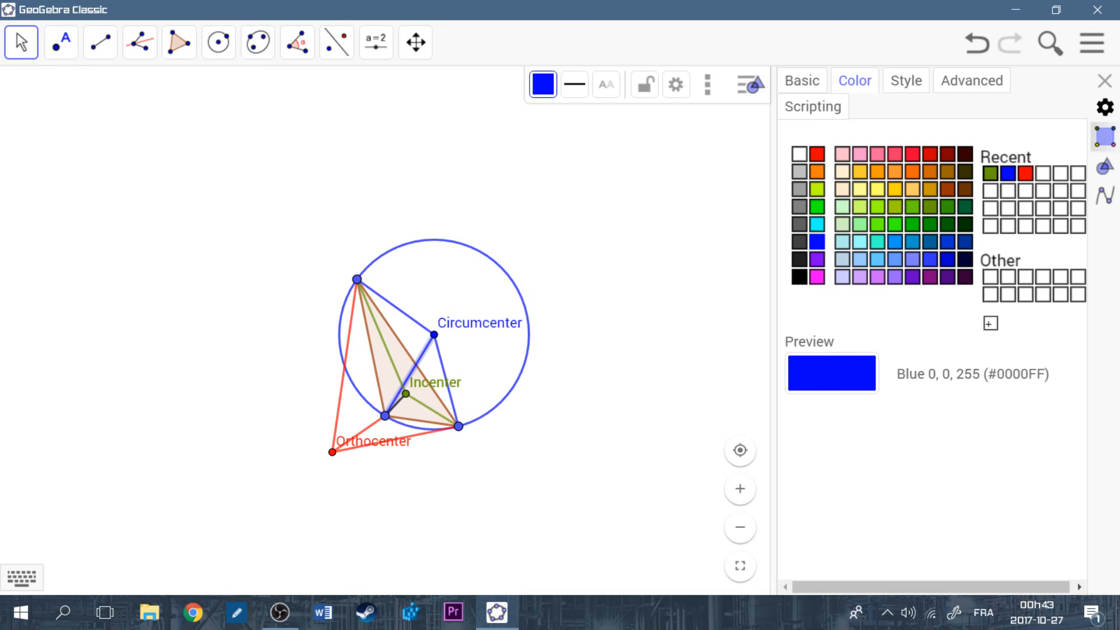
drag(357, 279, 329, 224)
click(396, 403)
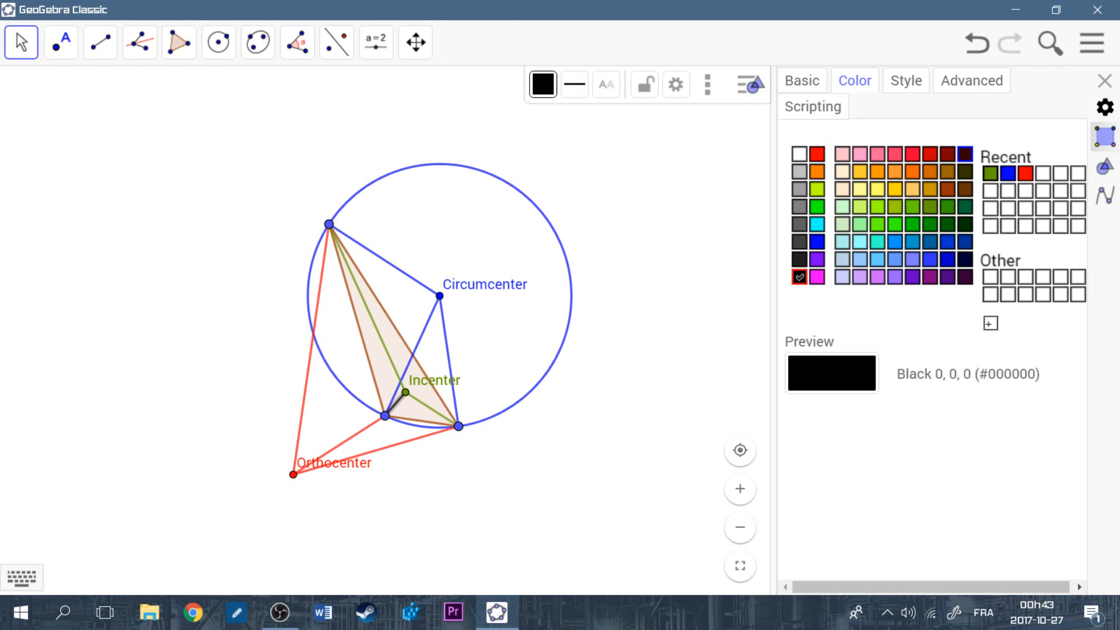
click(990, 173)
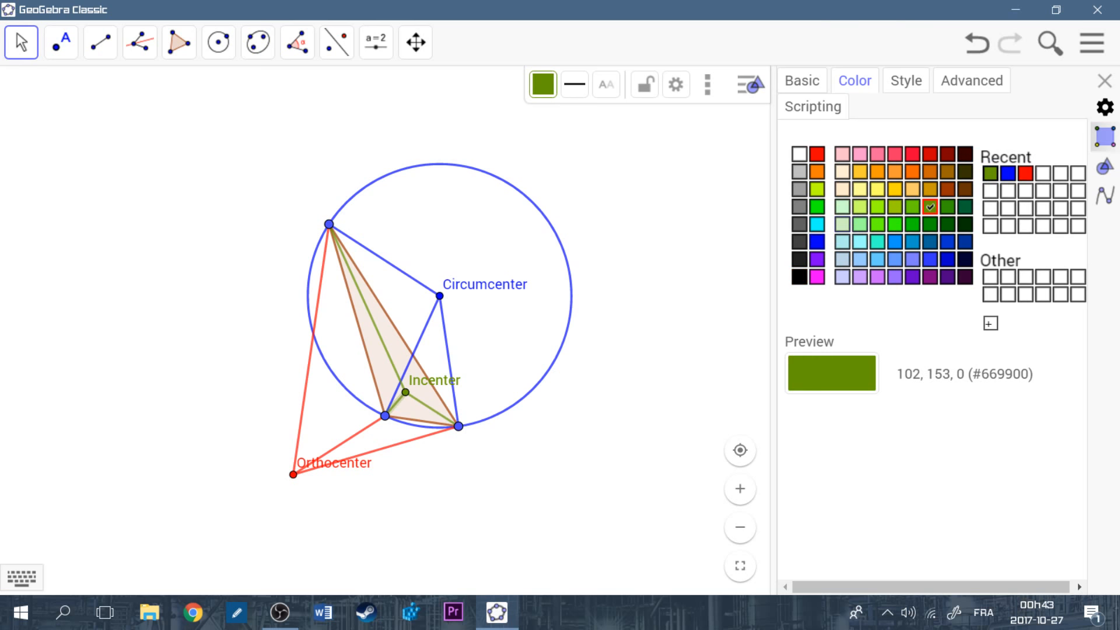
- Move the triangle's lower-left vertex outward to make the triangle acute, with all three centers inside it
drag(385, 416, 245, 460)
click(210, 484)
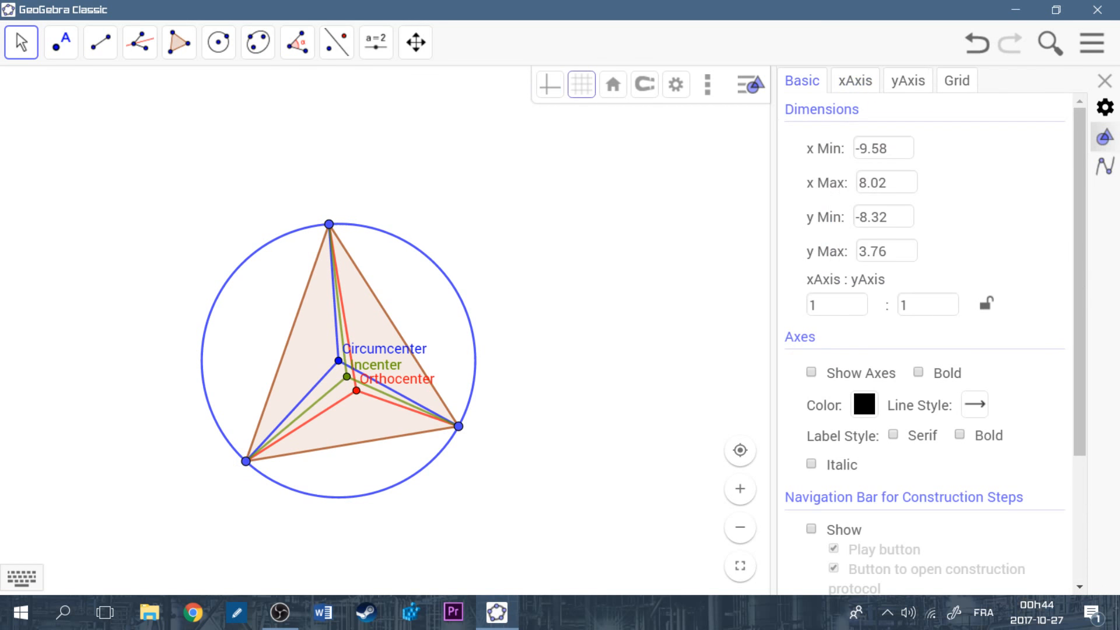
- Measure the angles at the lower-left vertex from the incenter to the orthocenter and to the circumcenter, and separate the two angle labels
click(297, 43)
click(333, 94)
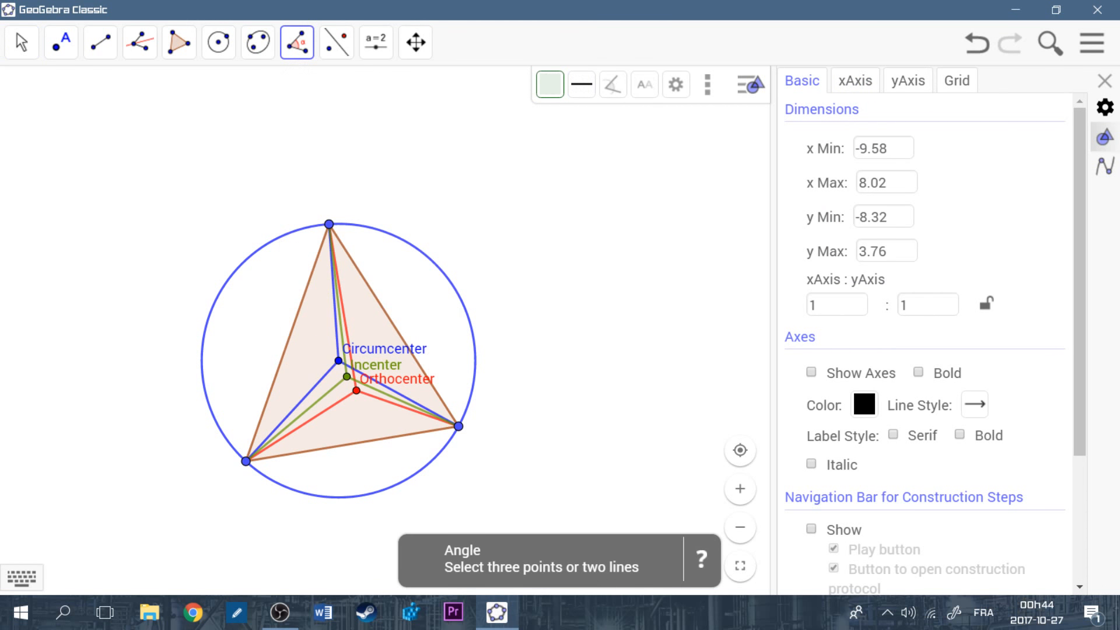
click(357, 391)
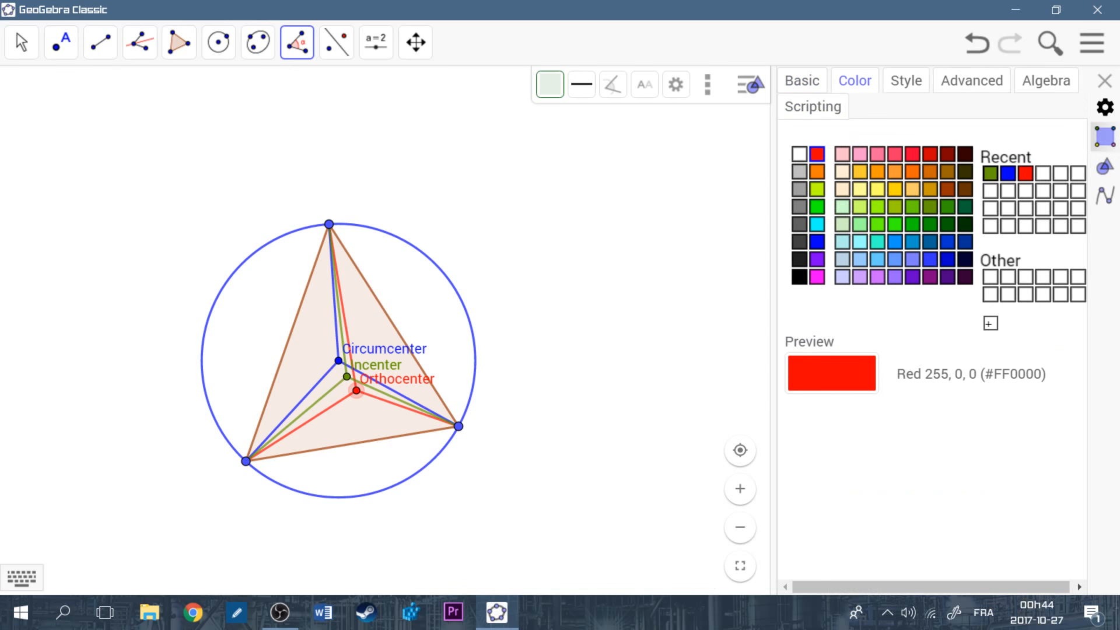
click(245, 461)
click(346, 377)
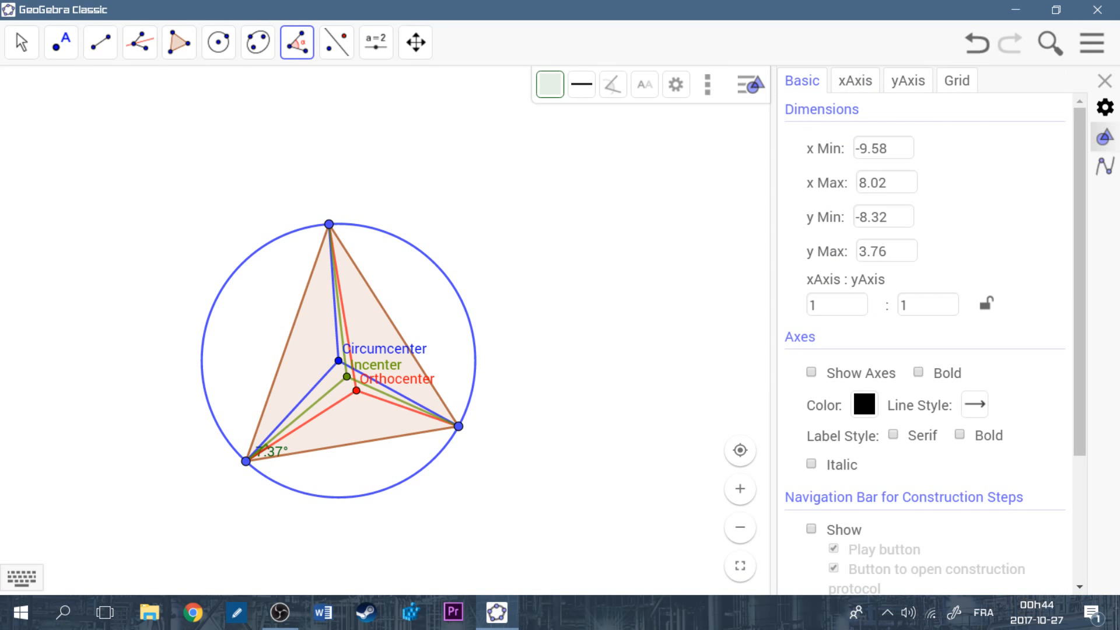
click(347, 376)
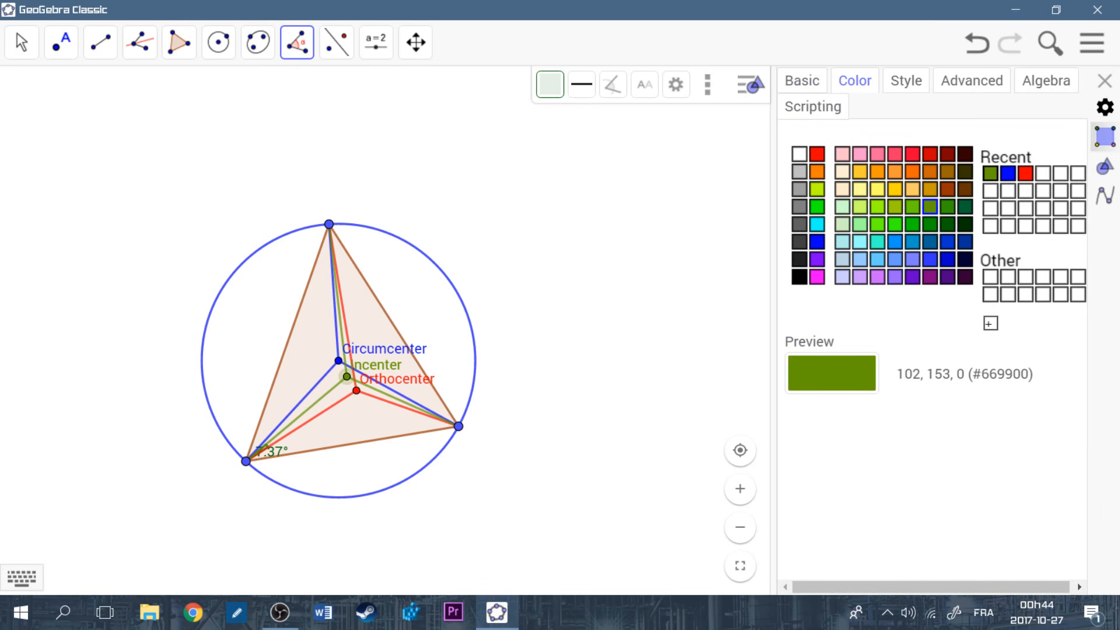
click(245, 462)
click(346, 377)
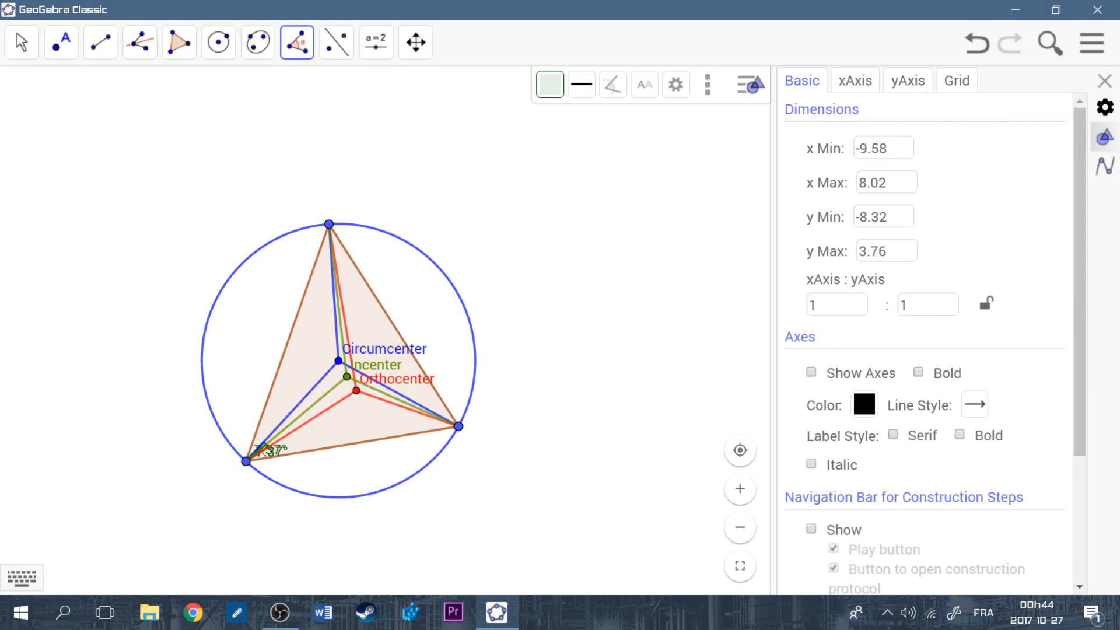
click(21, 42)
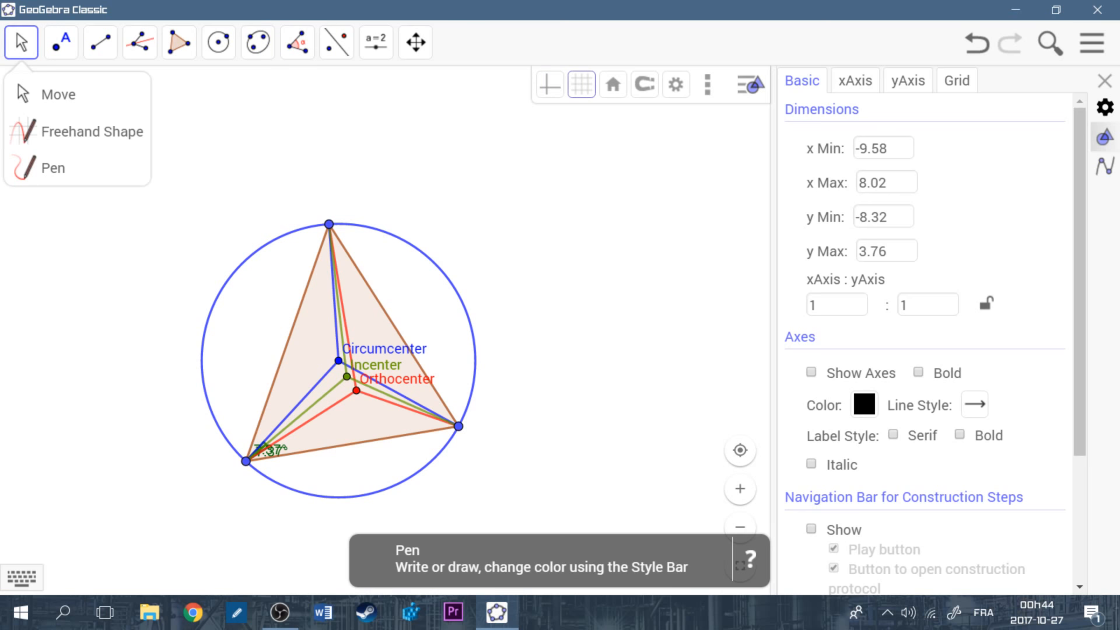
drag(275, 451, 248, 424)
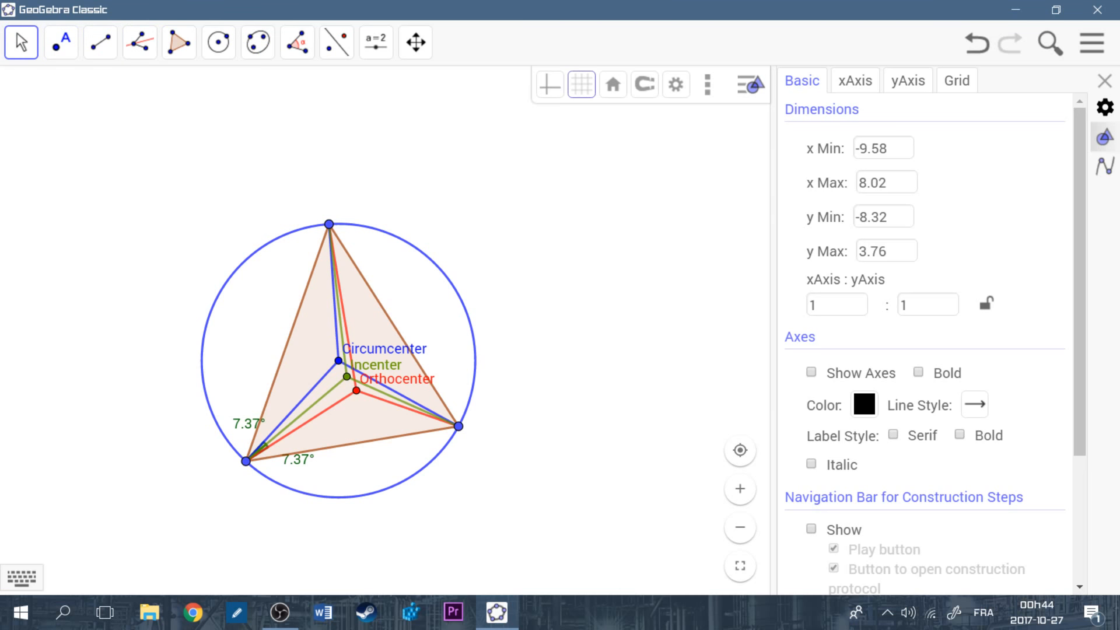
- Measure the angles at the lower-right vertex between circumcenter and incenter and between incenter and orthocenter
click(297, 42)
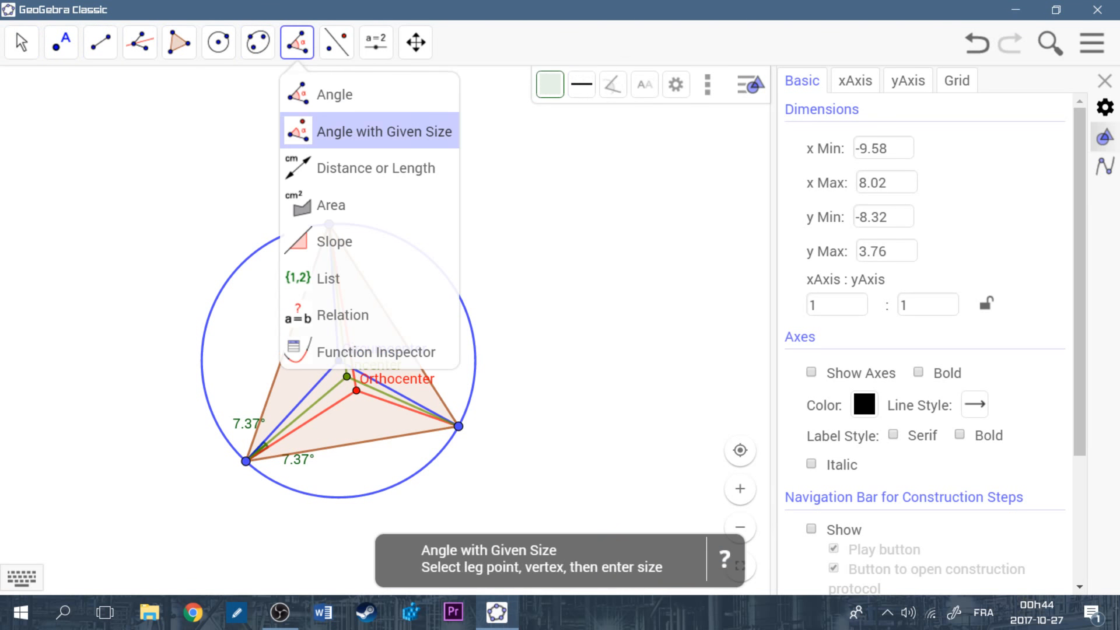
click(335, 95)
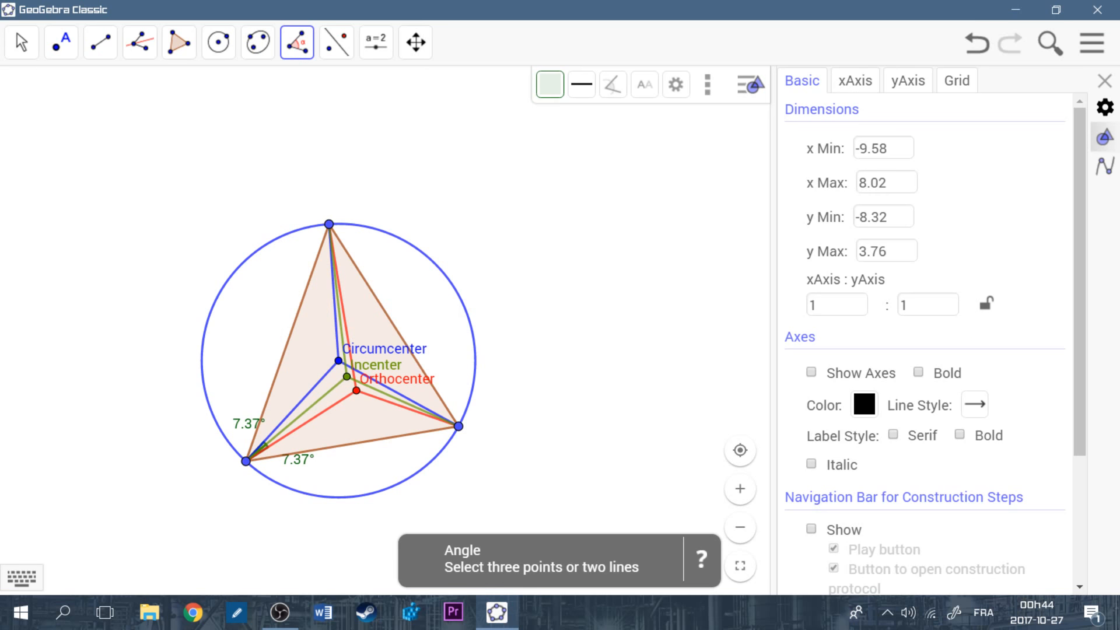
click(338, 361)
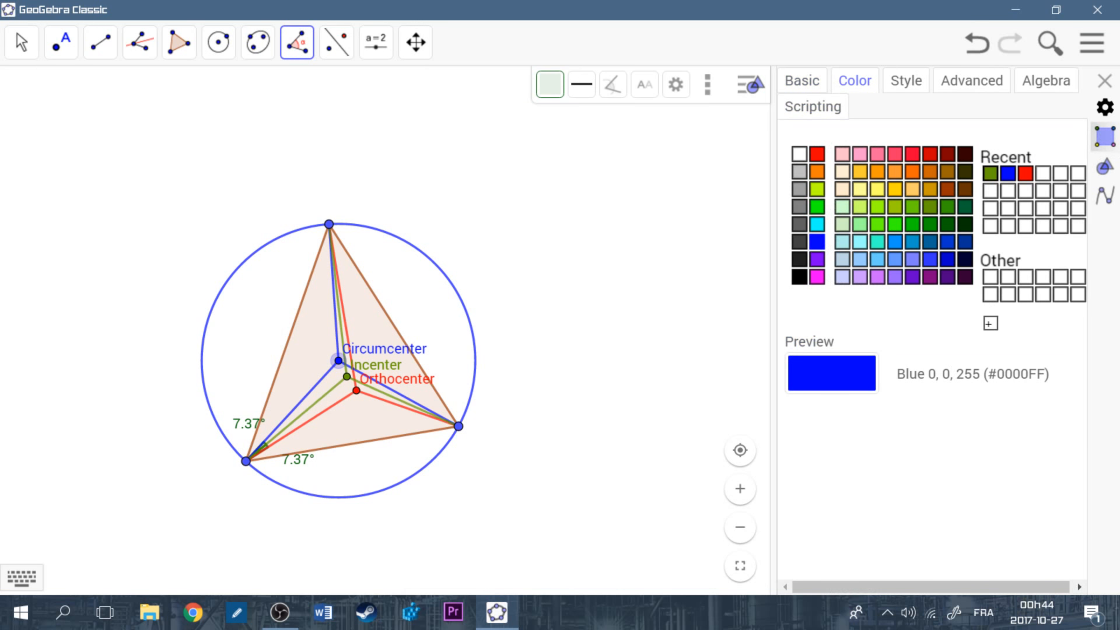
click(459, 426)
click(347, 376)
click(346, 377)
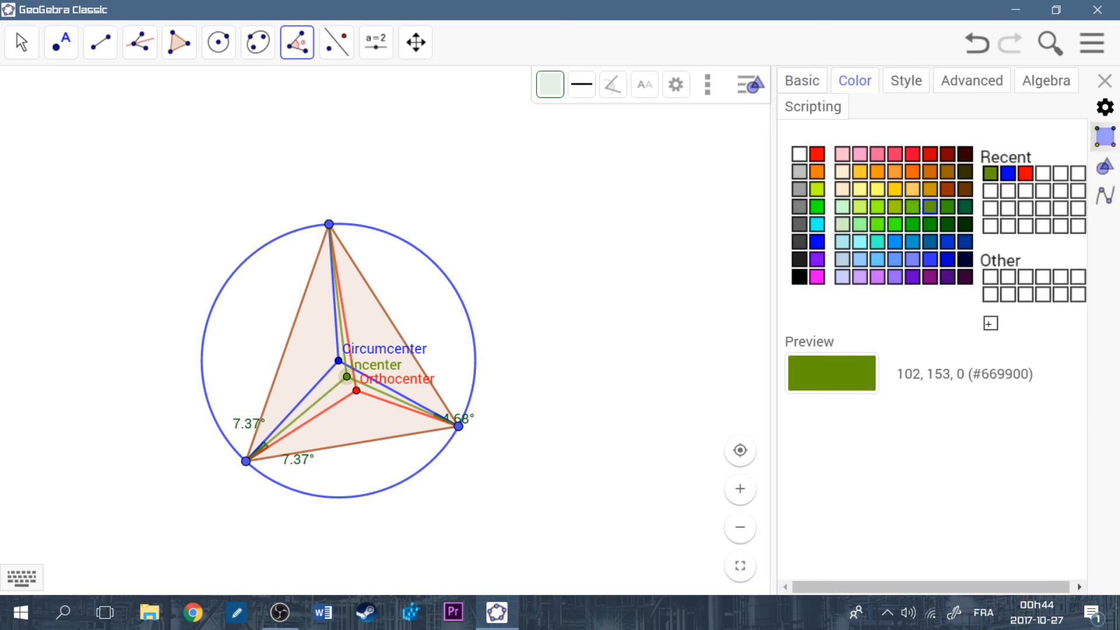
click(459, 427)
click(357, 391)
- Try measuring the top vertex's angles from the circumcenter to the incenter and to the orthocenter, and undo both measurements
click(338, 361)
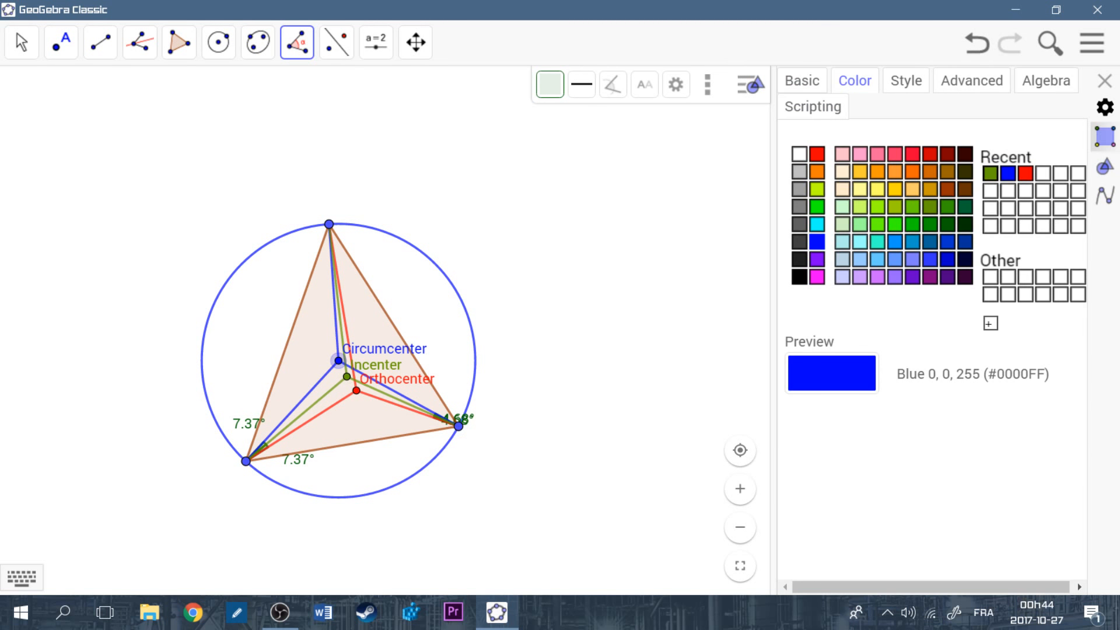
click(329, 224)
click(347, 377)
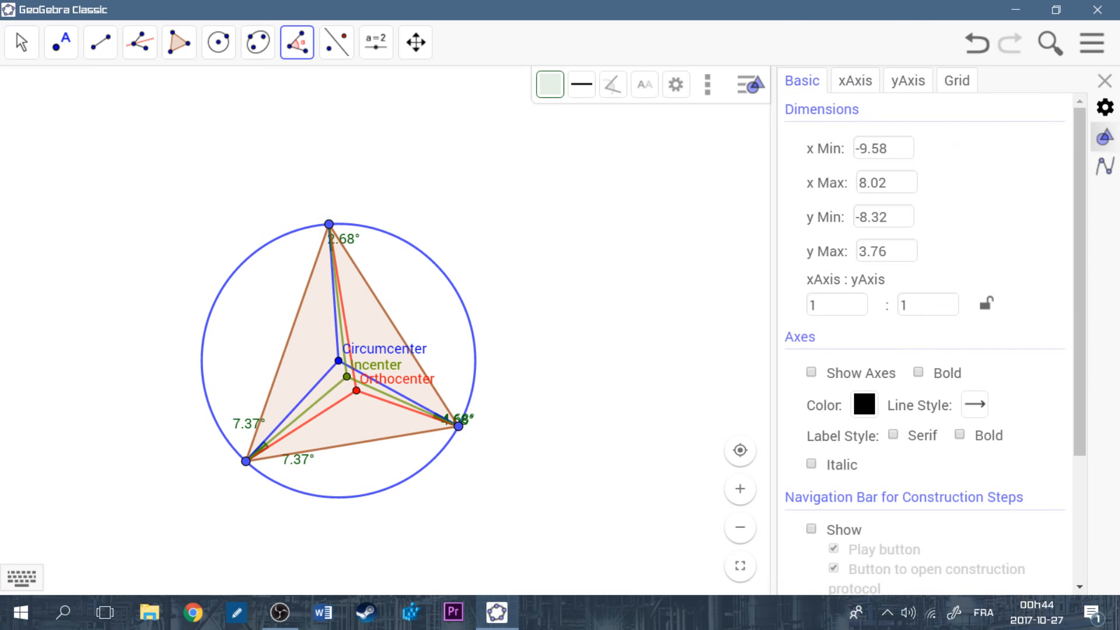
click(339, 361)
click(328, 224)
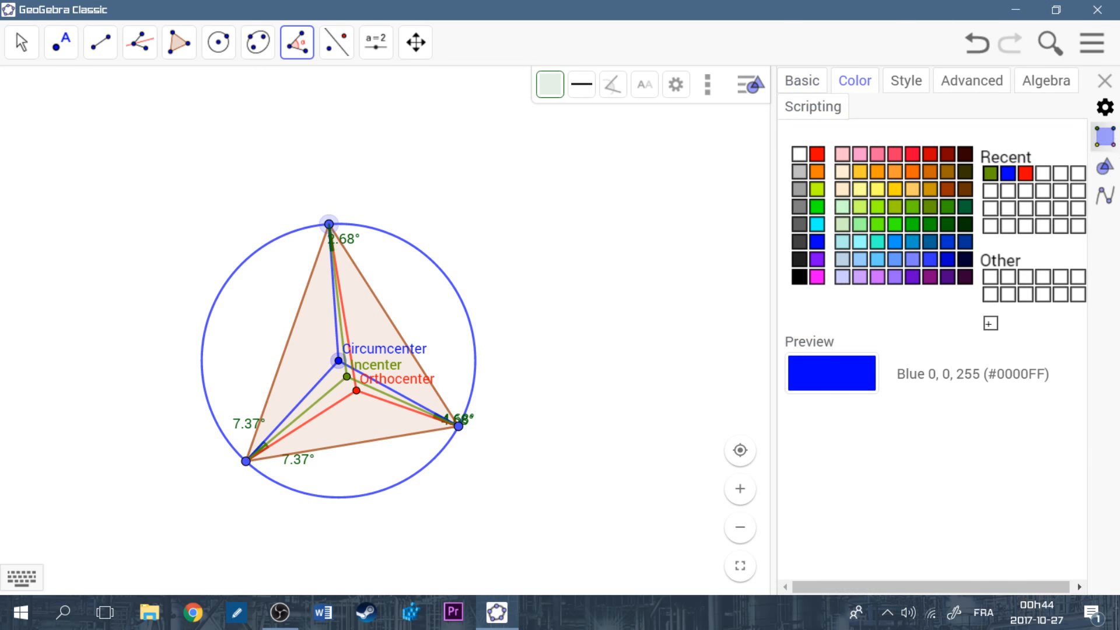
click(356, 390)
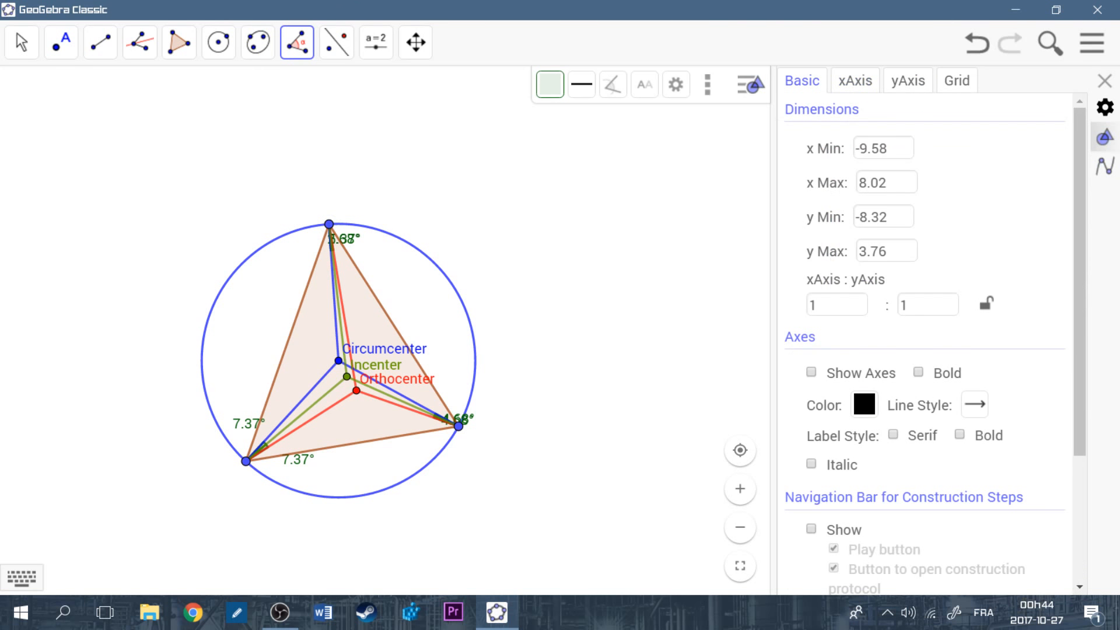
click(21, 42)
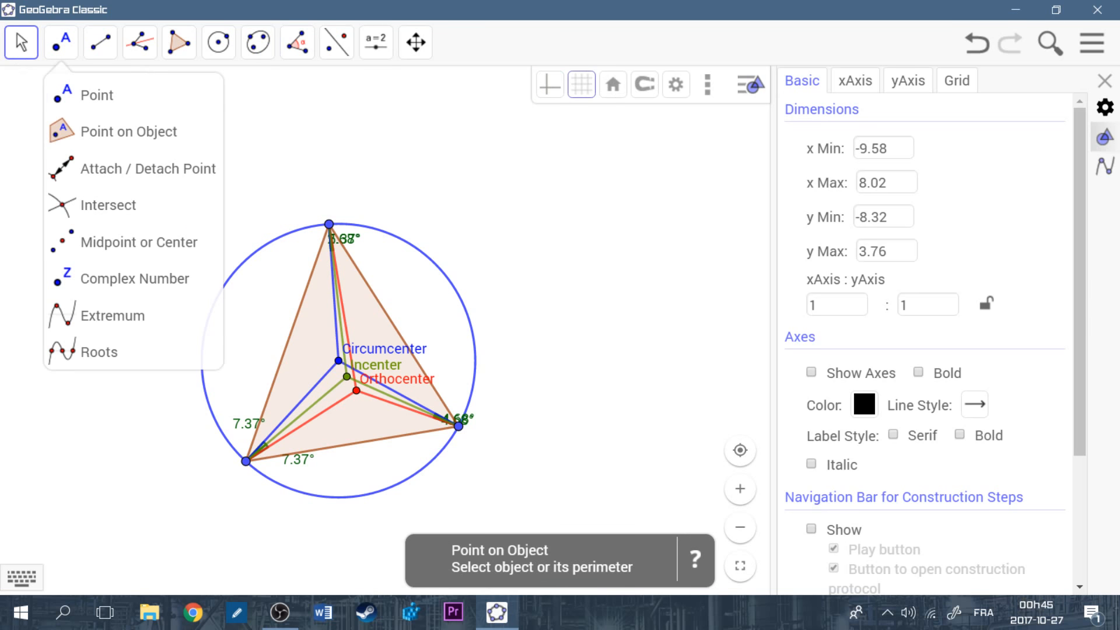
mouse_move(345, 239)
mouse_down()
mouse_move(374, 251)
mouse_move(356, 238)
mouse_up()
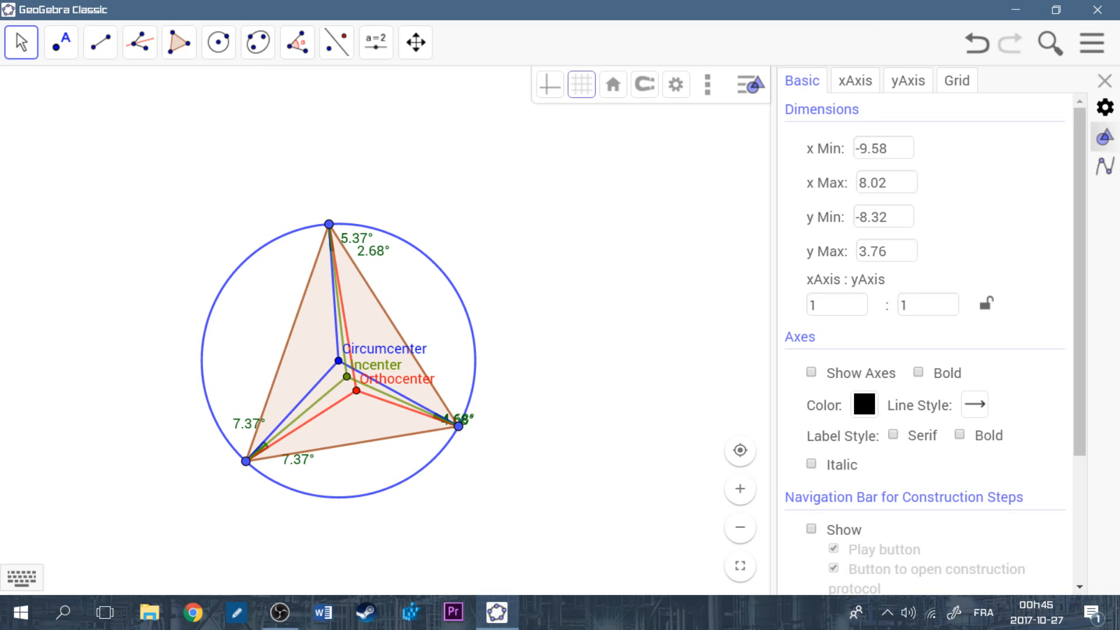
key(ctrl+z)
key(ctrl+z)
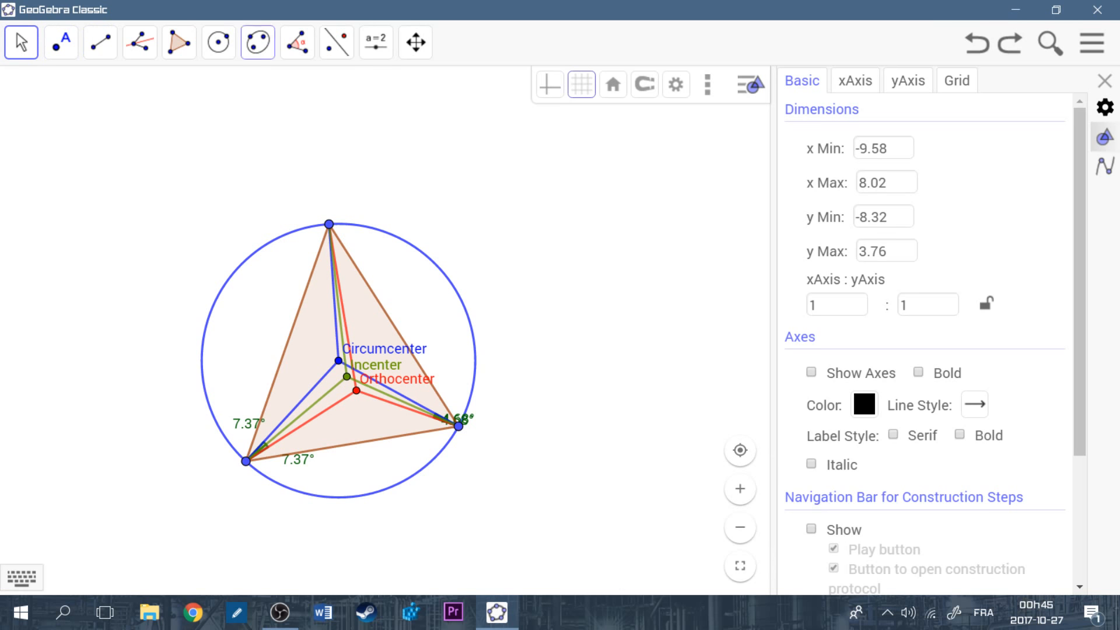
- Measure the angles at the top vertex between circumcenter and incenter and between incenter and orthocenter
click(297, 42)
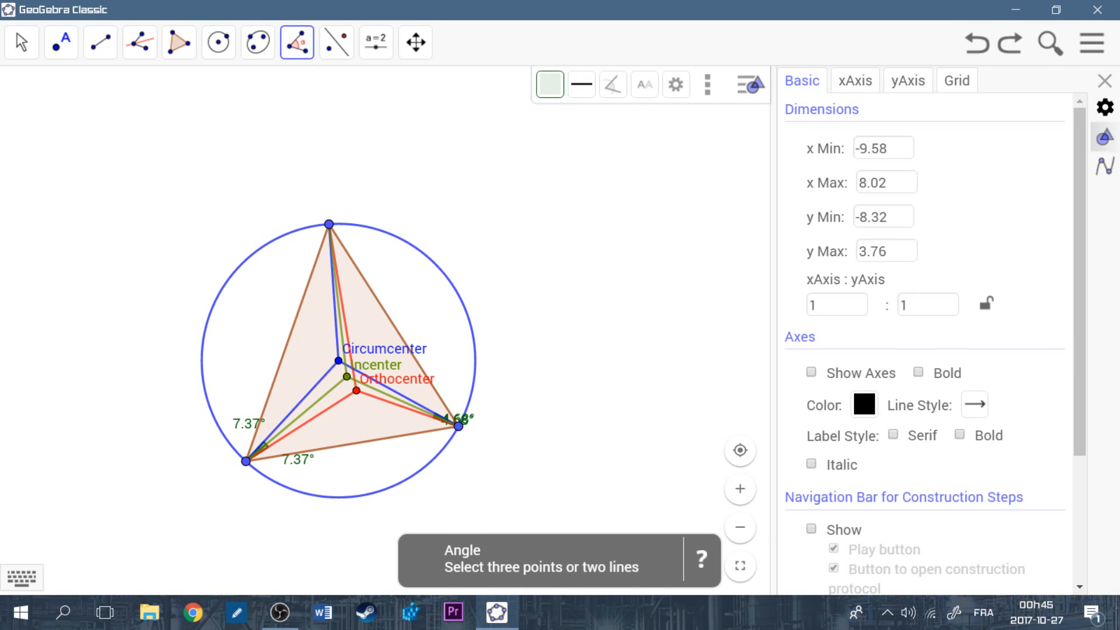
click(339, 361)
click(329, 224)
click(347, 376)
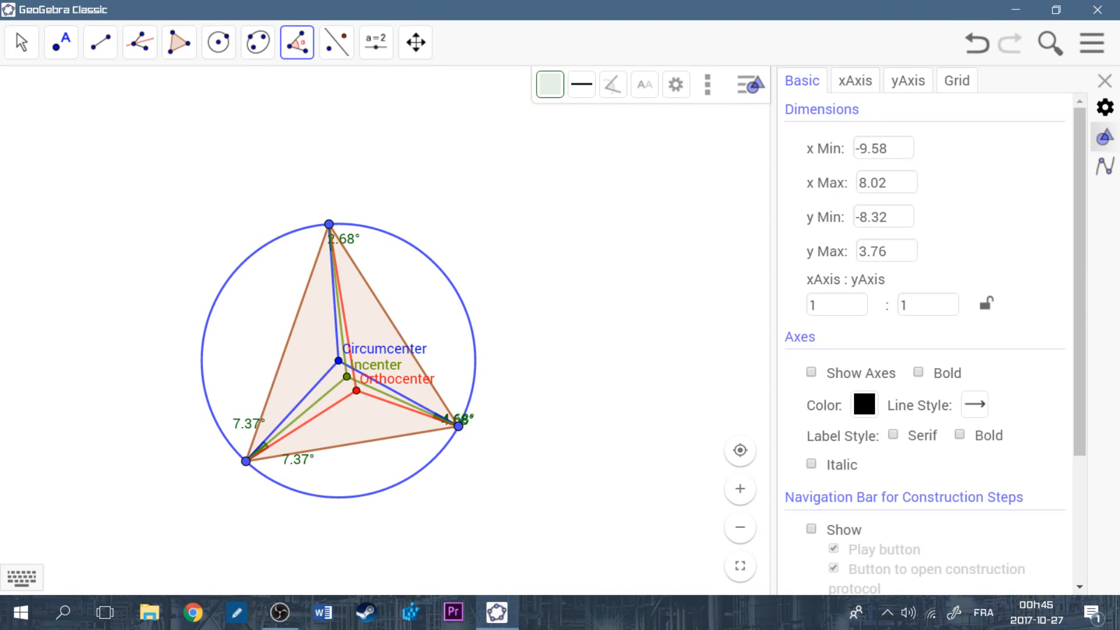
click(347, 377)
click(329, 224)
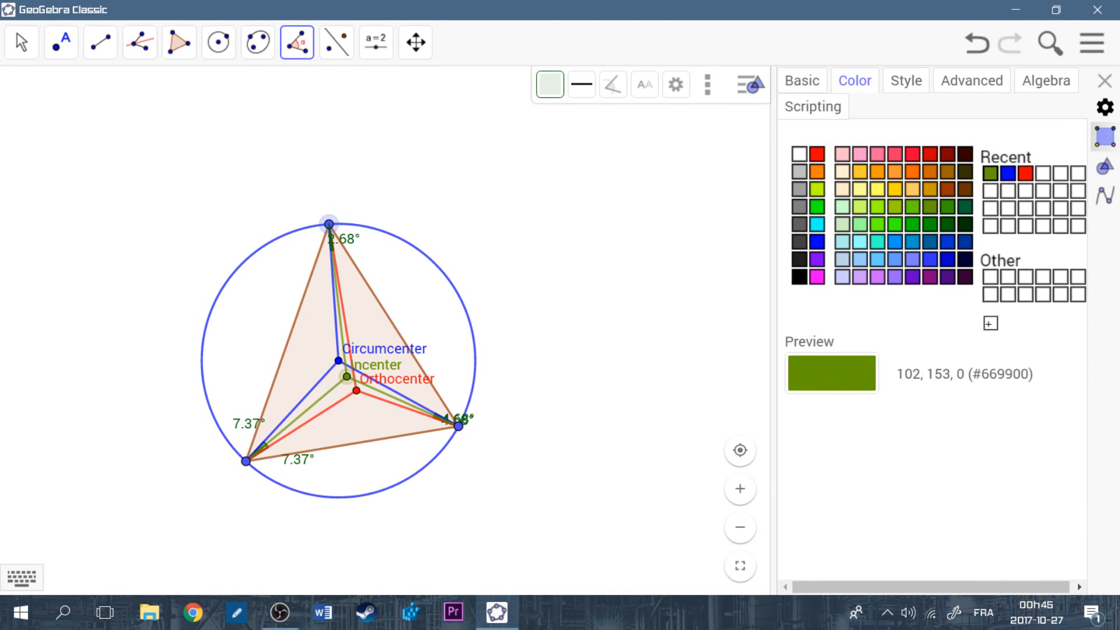
click(357, 390)
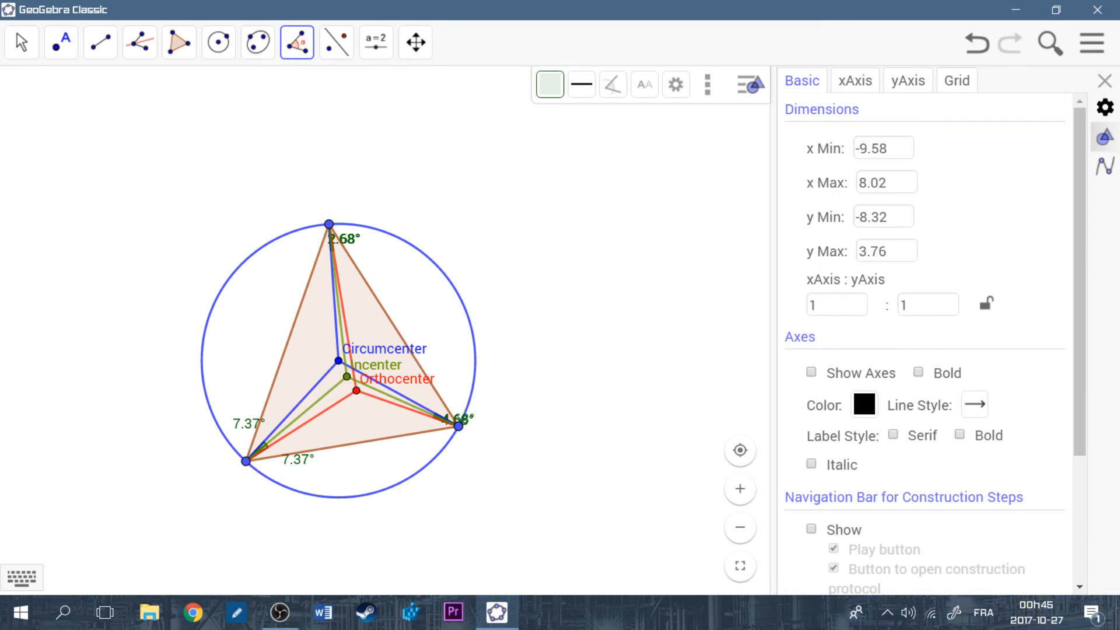
- Separate the overlapping angle labels at the top and lower-right vertices, and move the top vertex slightly upward
click(21, 42)
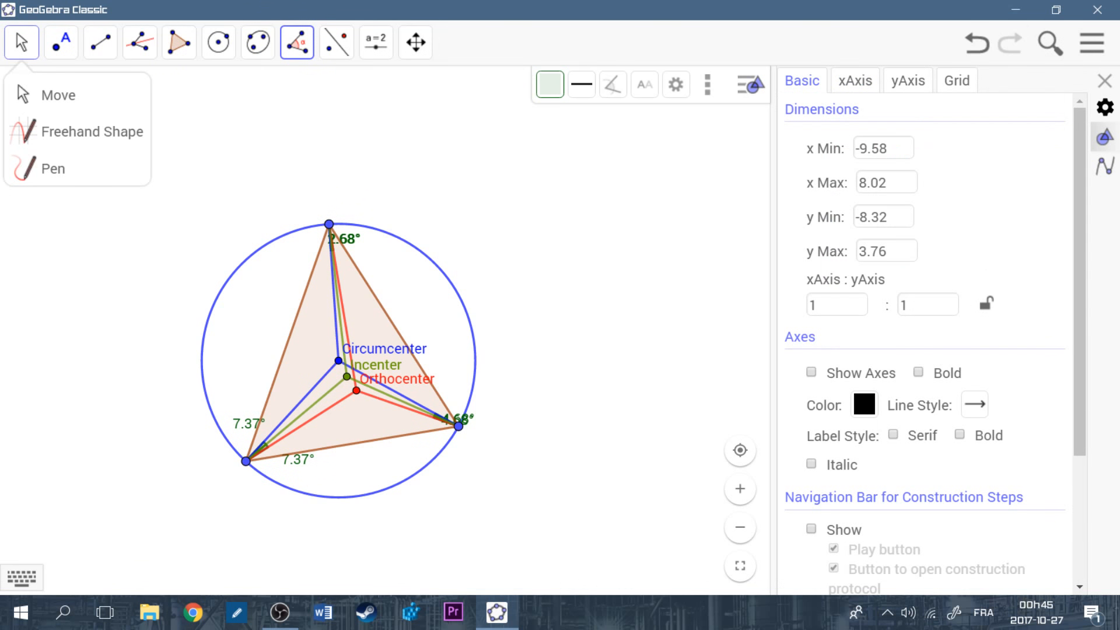
drag(346, 239, 319, 245)
drag(461, 418, 456, 444)
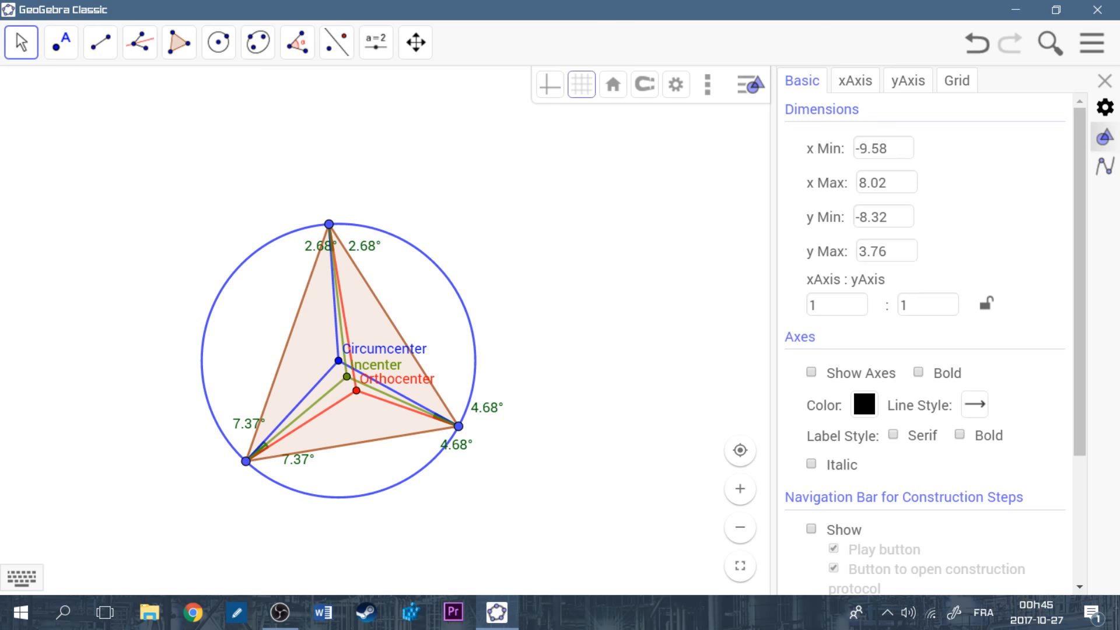
mouse_move(329, 224)
mouse_down()
mouse_move(379, 212)
mouse_move(381, 186)
mouse_move(325, 182)
mouse_move(311, 215)
mouse_move(322, 262)
mouse_move(347, 265)
mouse_move(342, 220)
mouse_move(326, 203)
mouse_up()
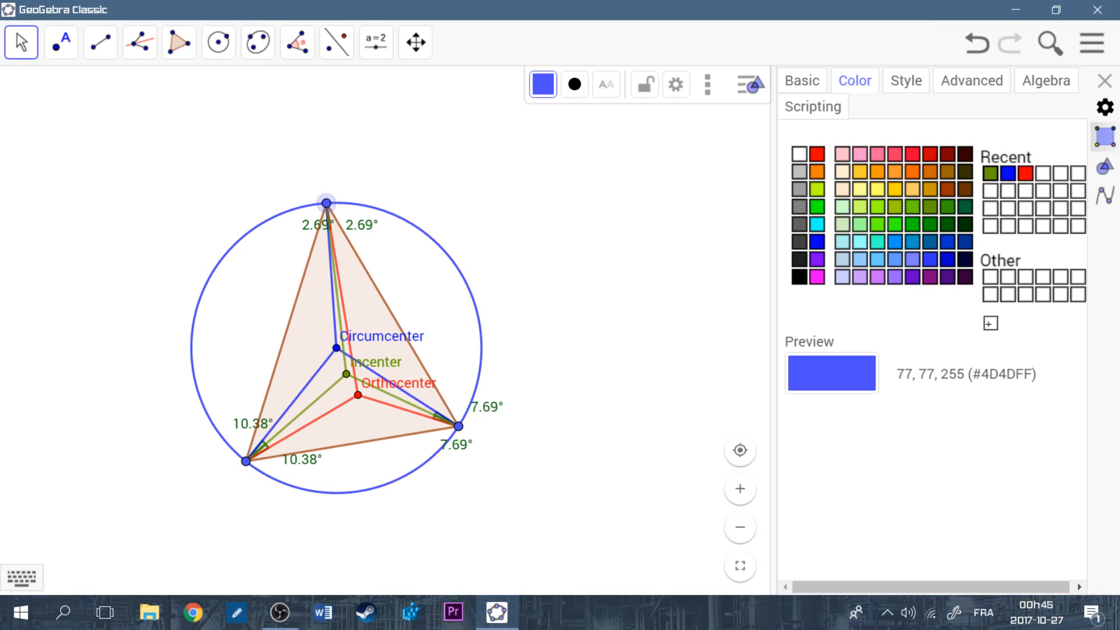
- Draw a segment from the circumcenter to the orthocenter
key(Escape)
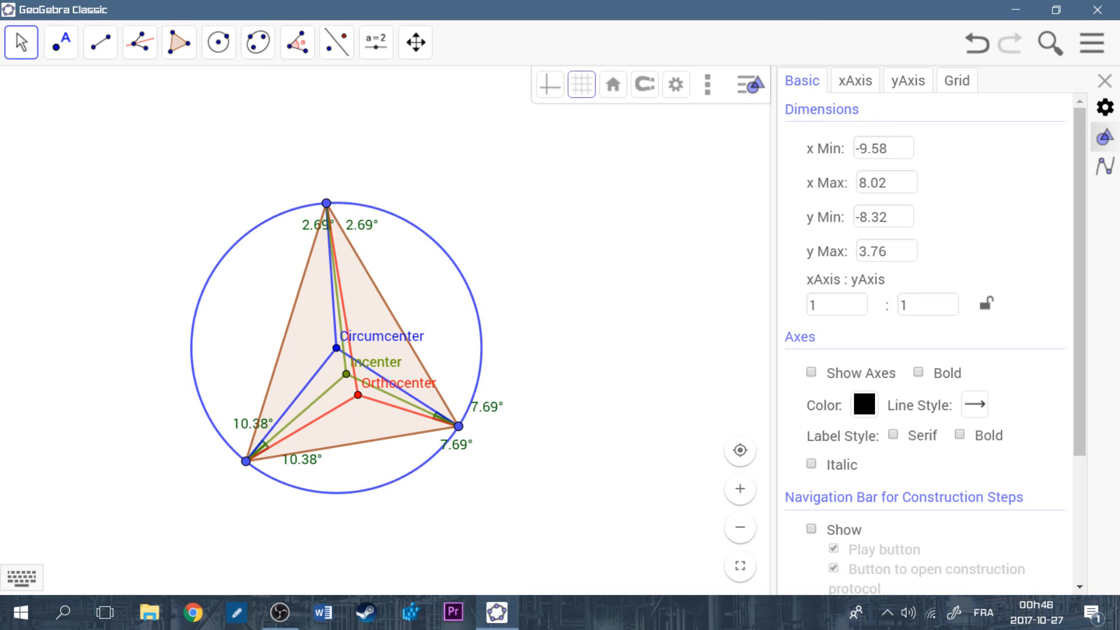
click(100, 43)
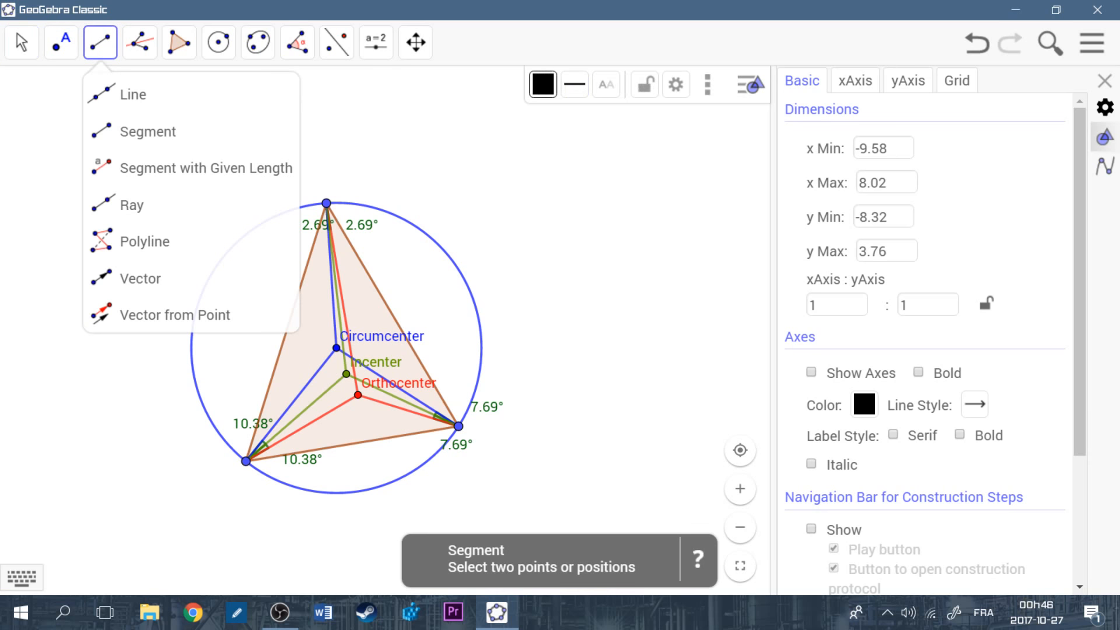
click(148, 131)
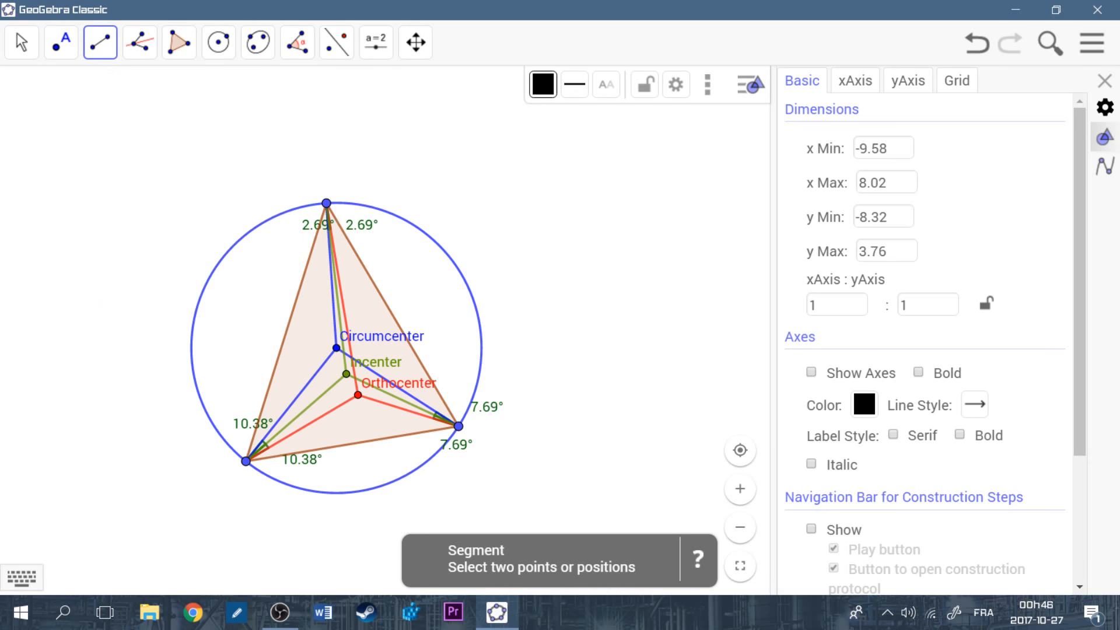
click(336, 349)
click(358, 395)
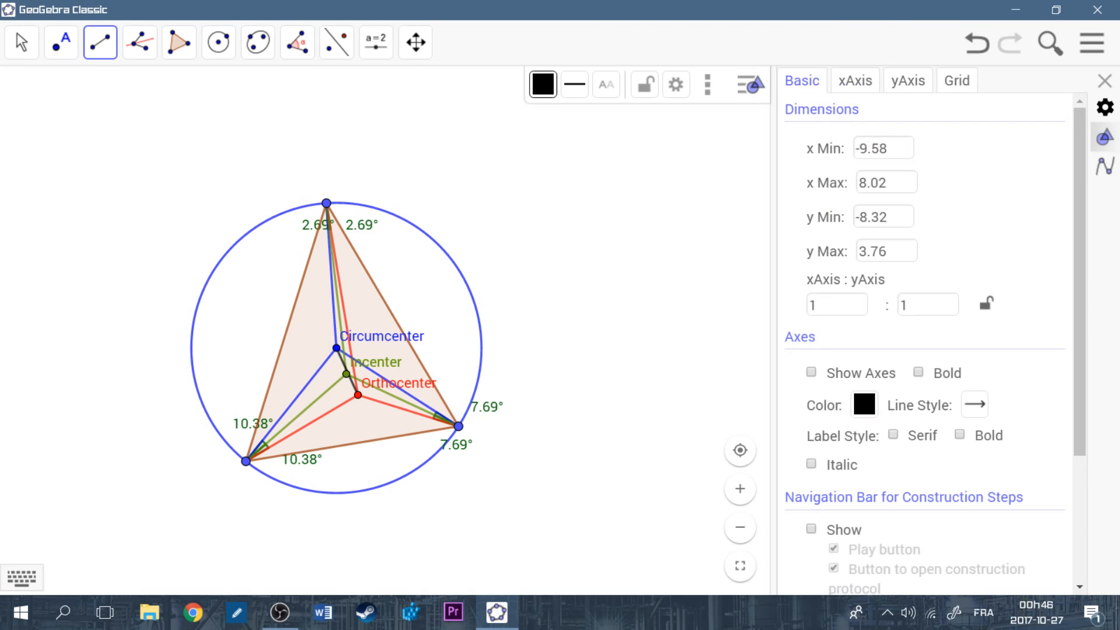
- Reshape the triangle by moving the lower-right vertex outward and downward and the top vertex down to the right
click(21, 42)
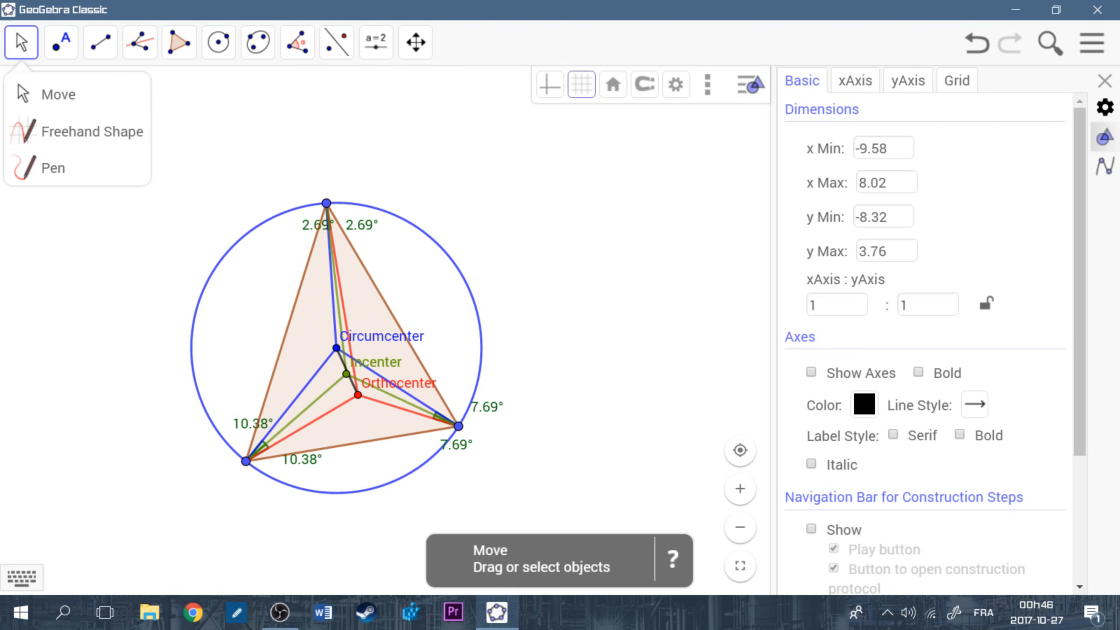
click(59, 93)
drag(459, 425, 552, 484)
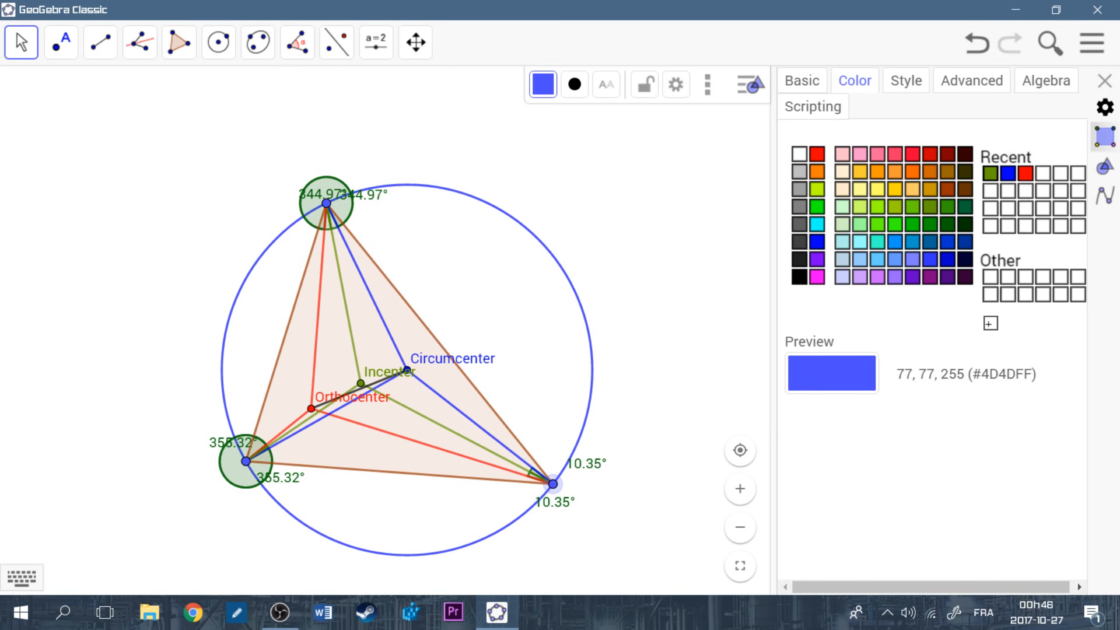
key(Escape)
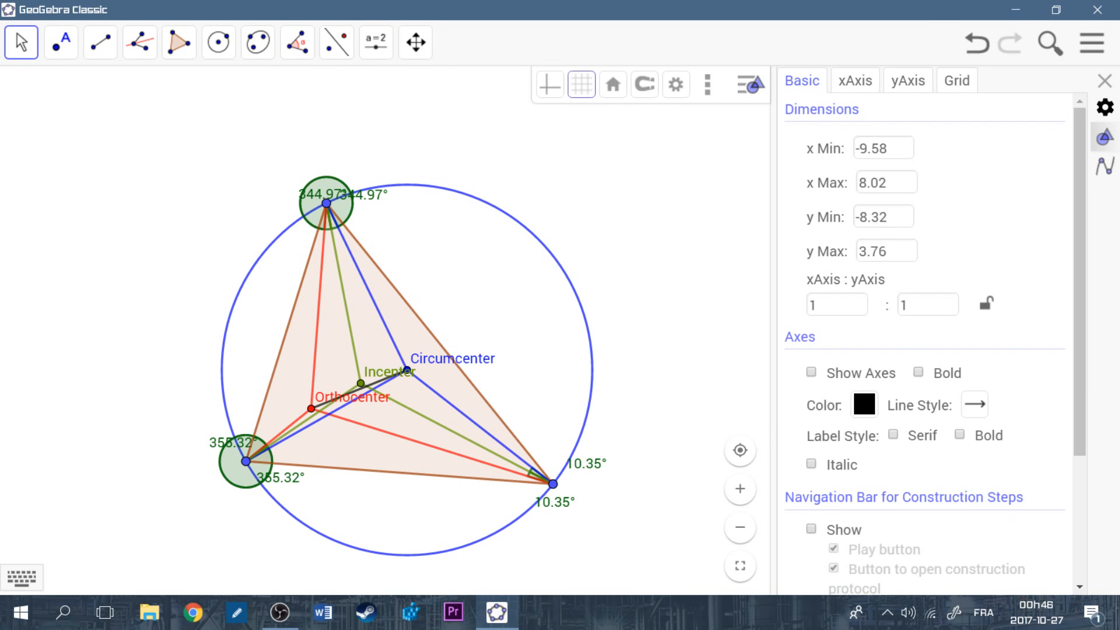
drag(552, 483, 511, 512)
drag(327, 203, 455, 255)
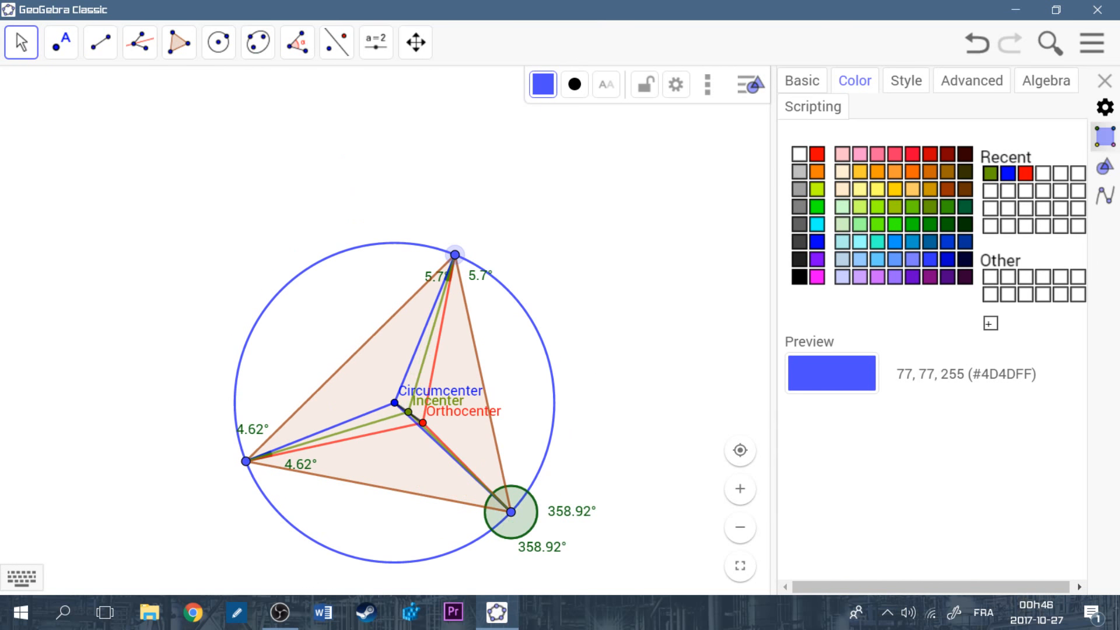
key(Escape)
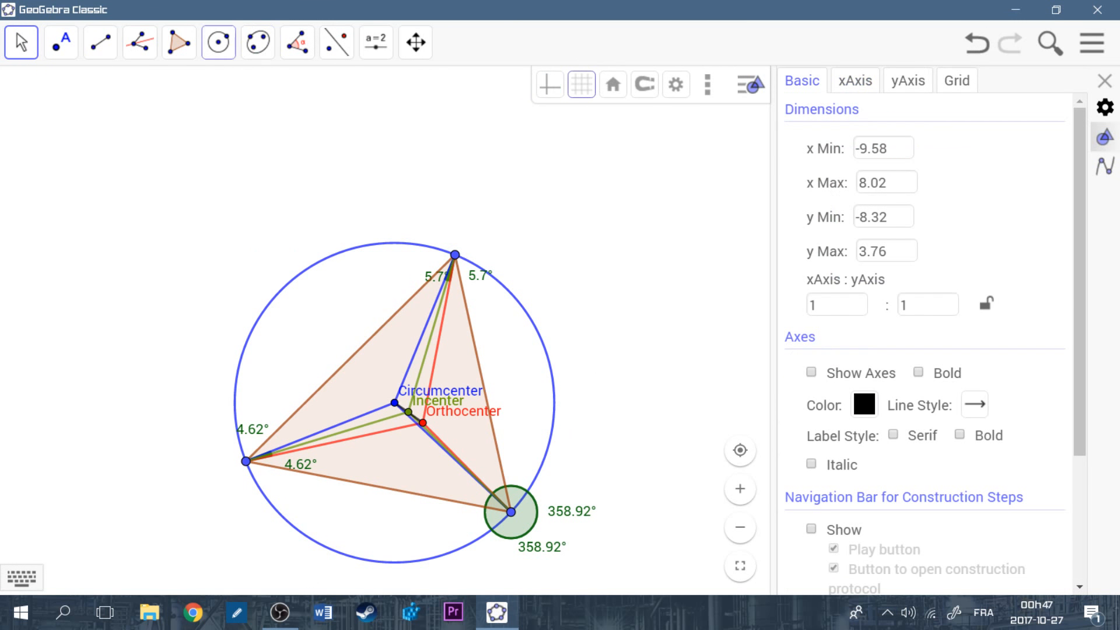
- Construct the line through the incenter perpendicular to the triangle's bottom side
click(140, 42)
click(200, 92)
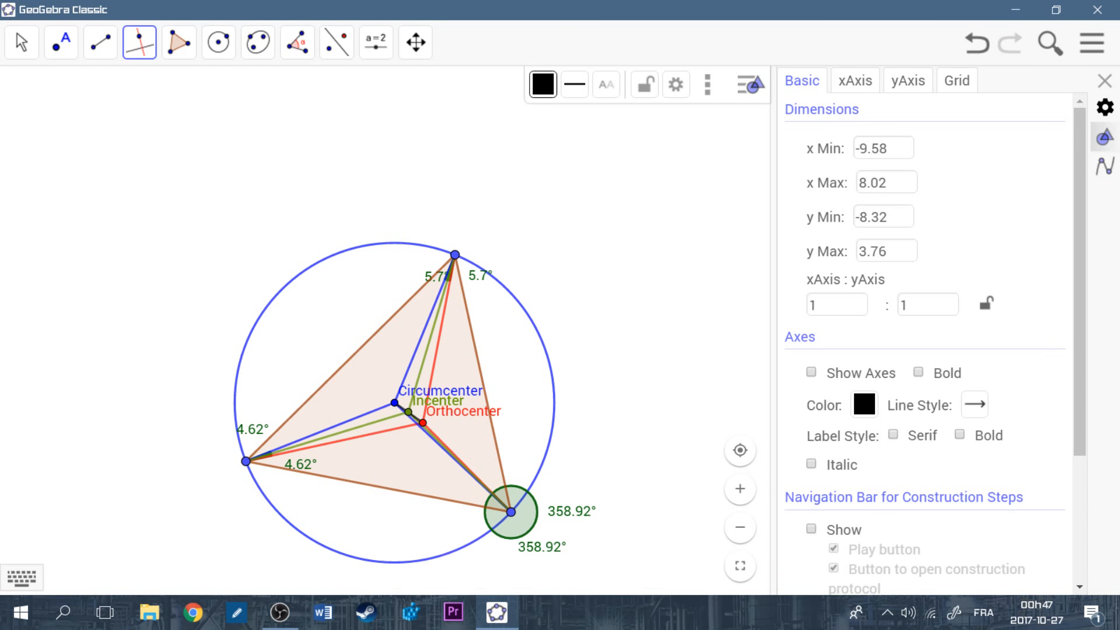
click(392, 489)
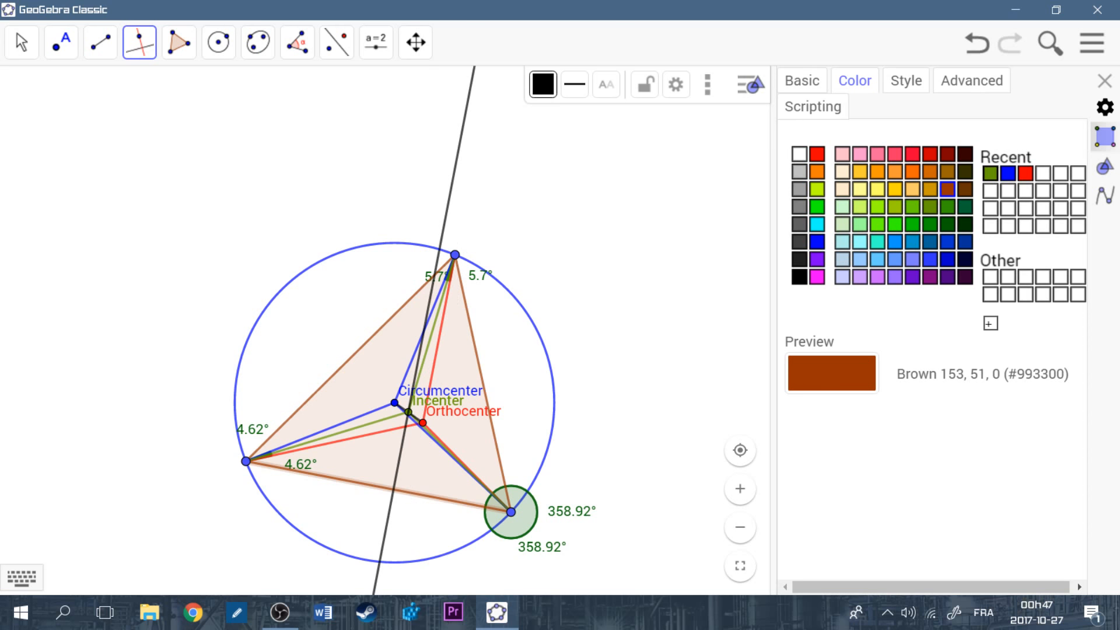
click(409, 411)
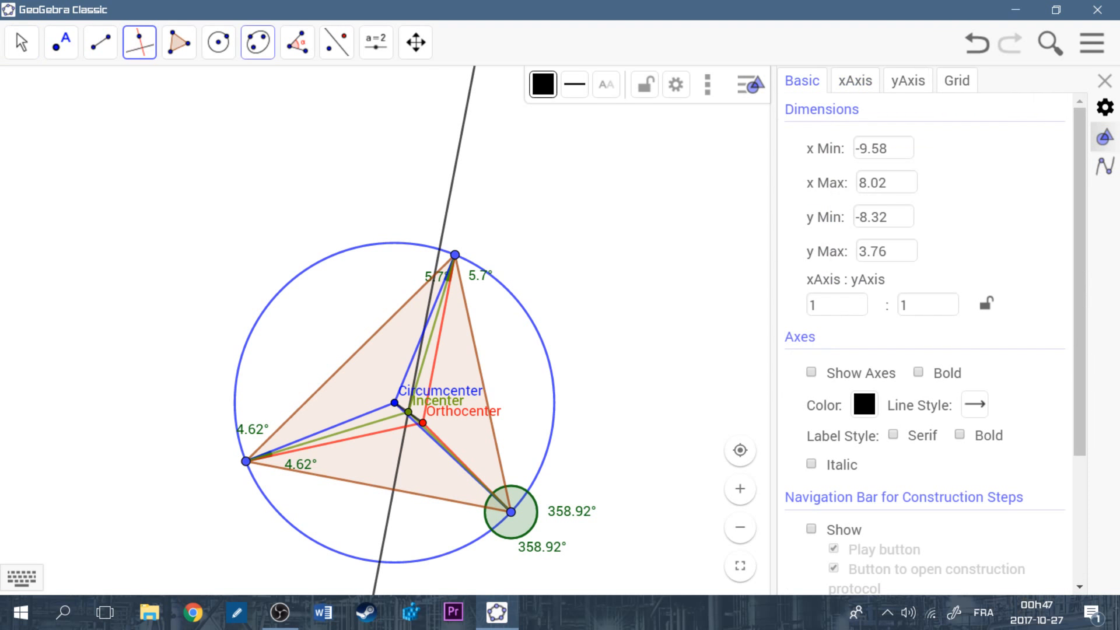
- Draw the incircle centered on the incenter and passing through the perpendicular's intersection with the bottom side
click(218, 42)
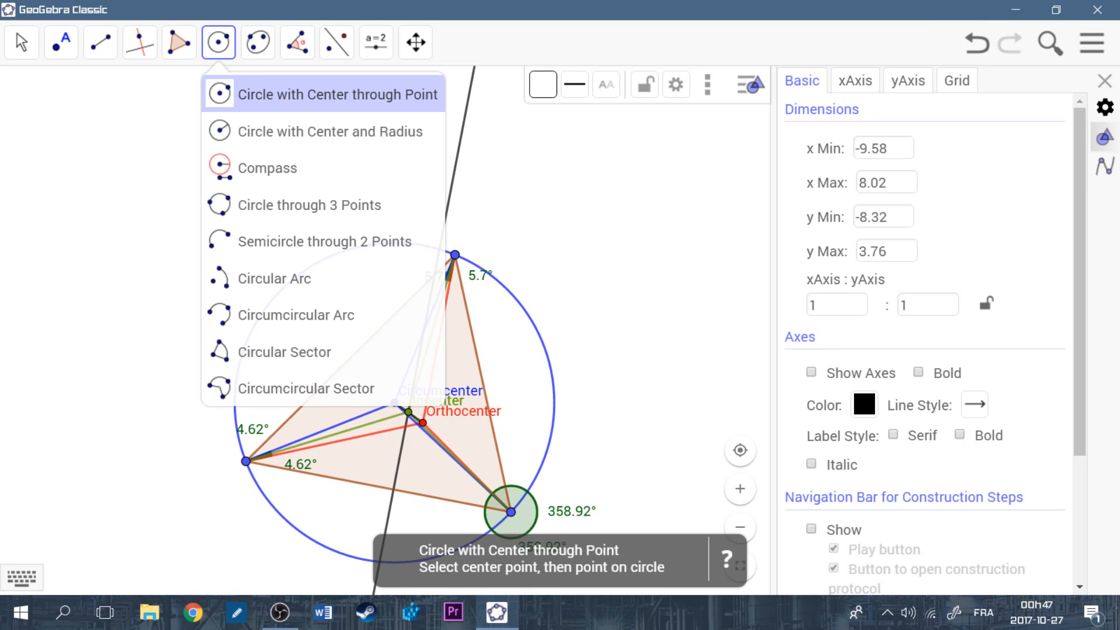
click(408, 411)
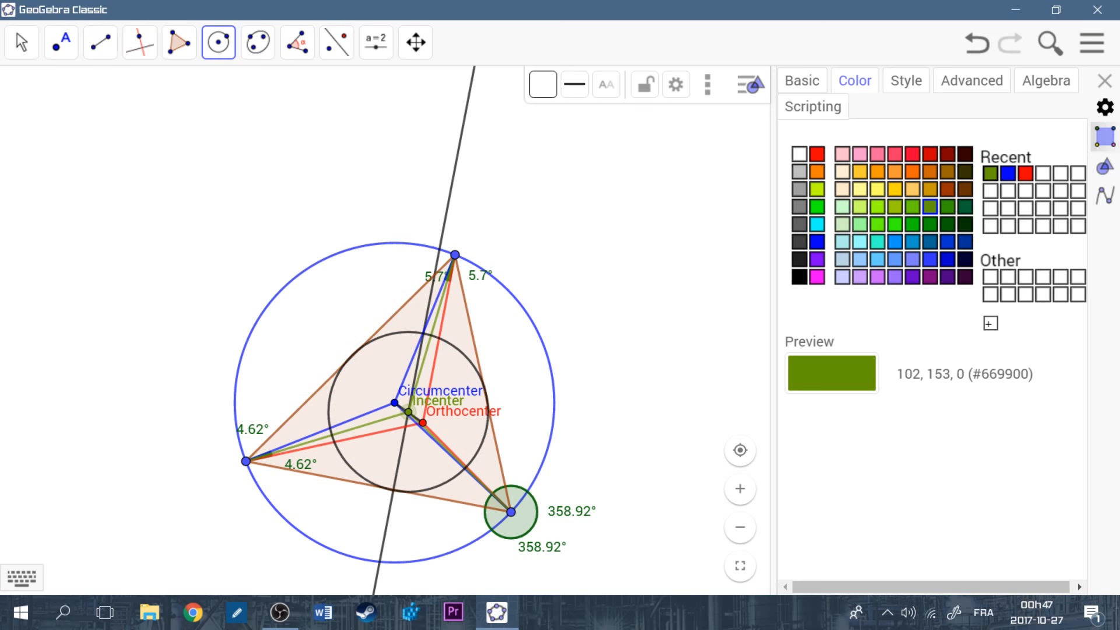
click(393, 490)
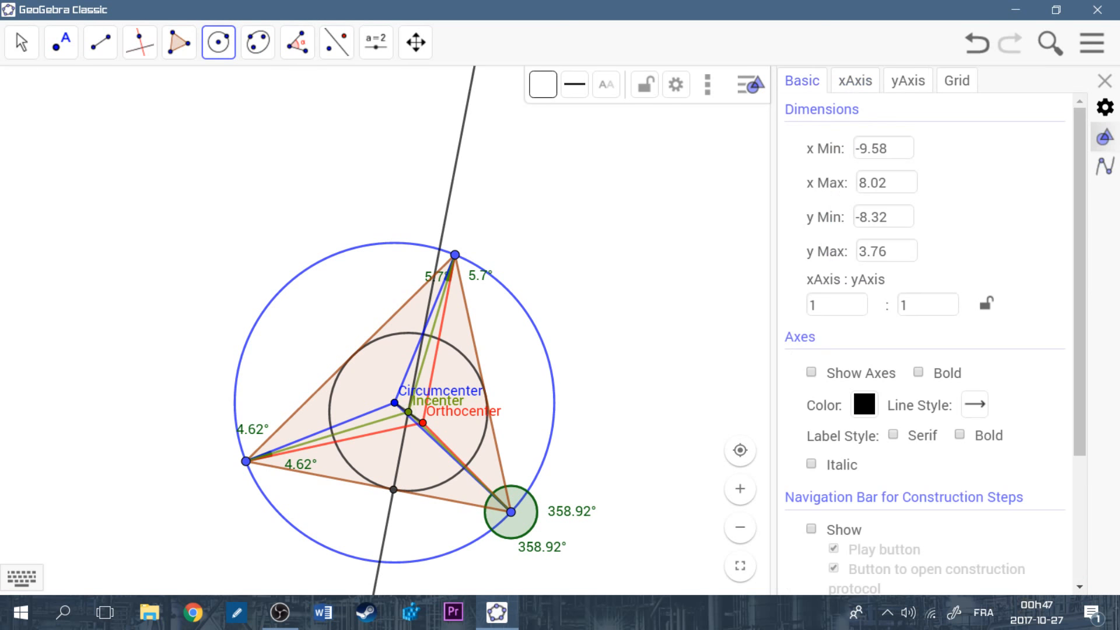
- Hide the perpendicular line through the incenter and its intersection point on the bottom side
click(21, 43)
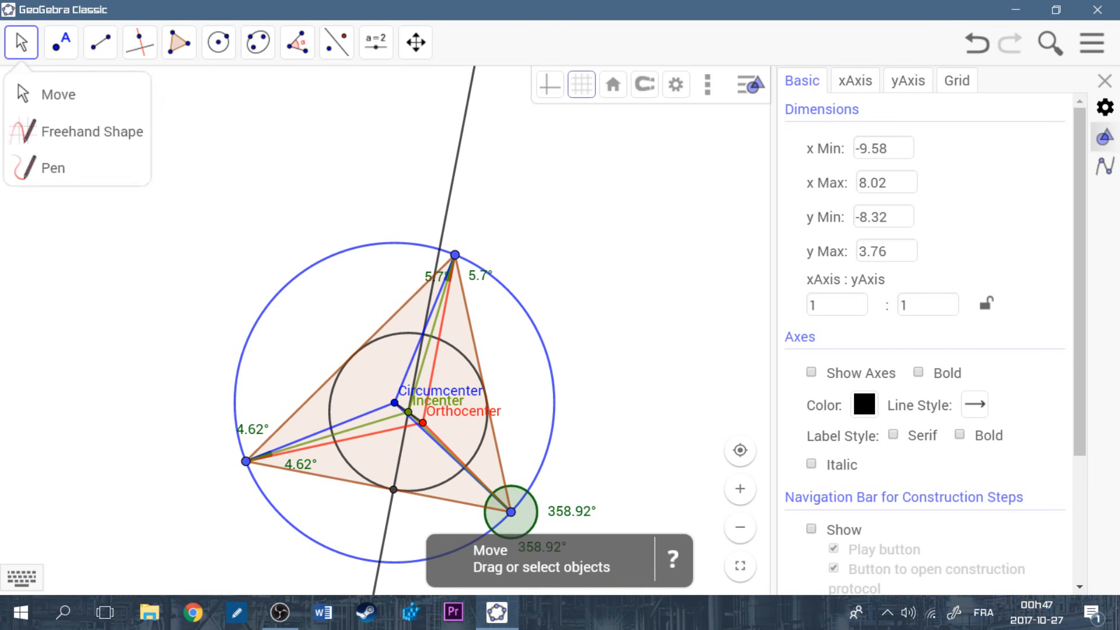
mouse_move(61, 43)
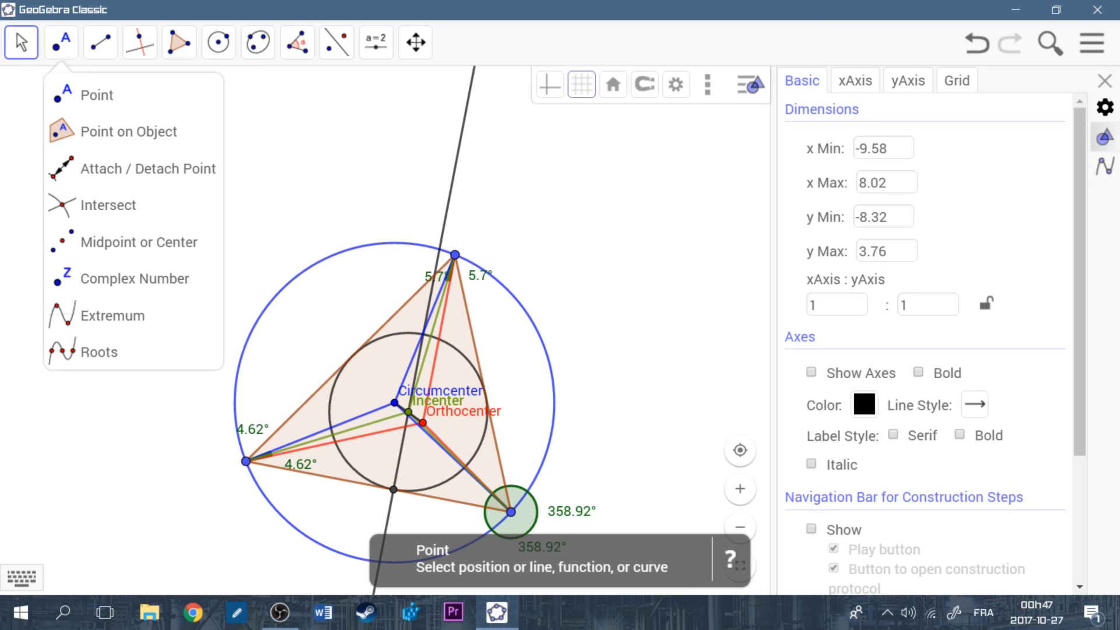
click(454, 176)
click(802, 81)
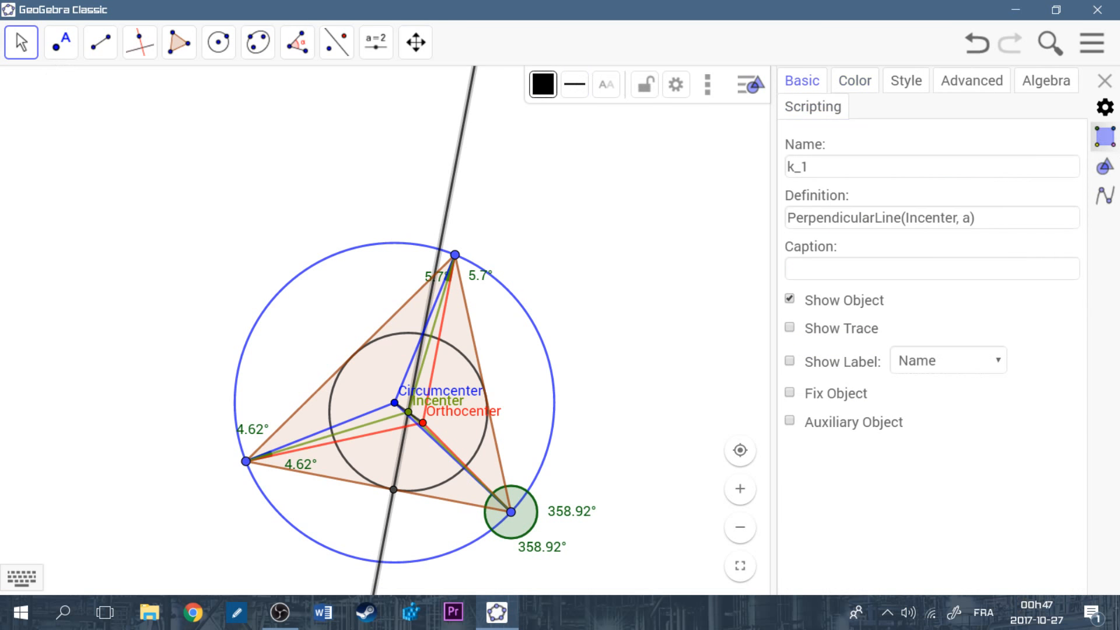
click(393, 489)
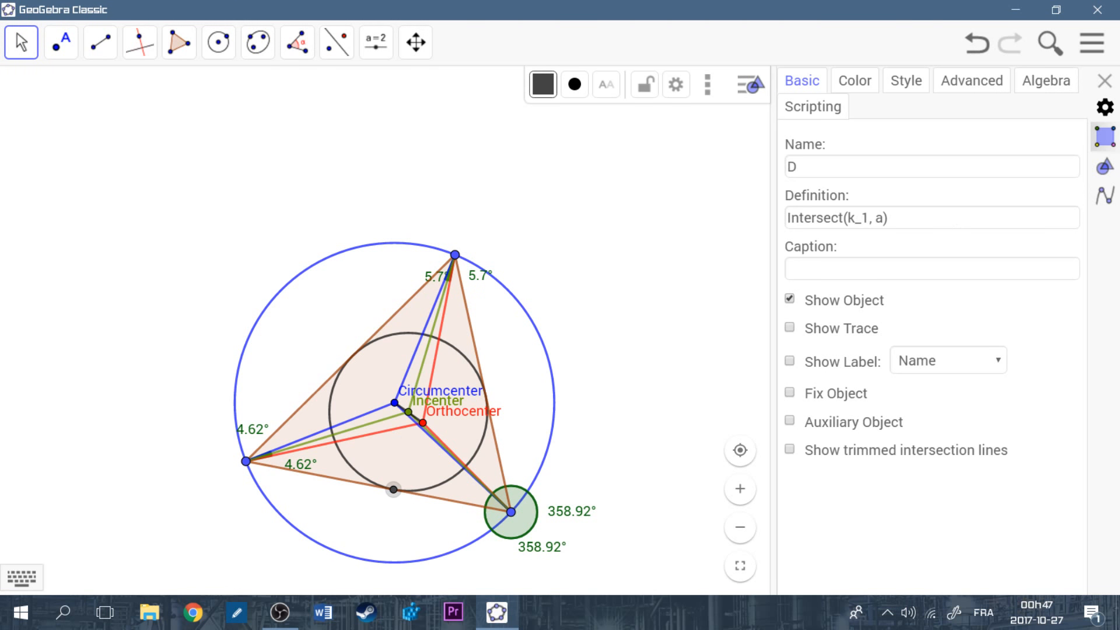
click(790, 299)
- Color the incircle the same green as the incenter, #669900
click(465, 356)
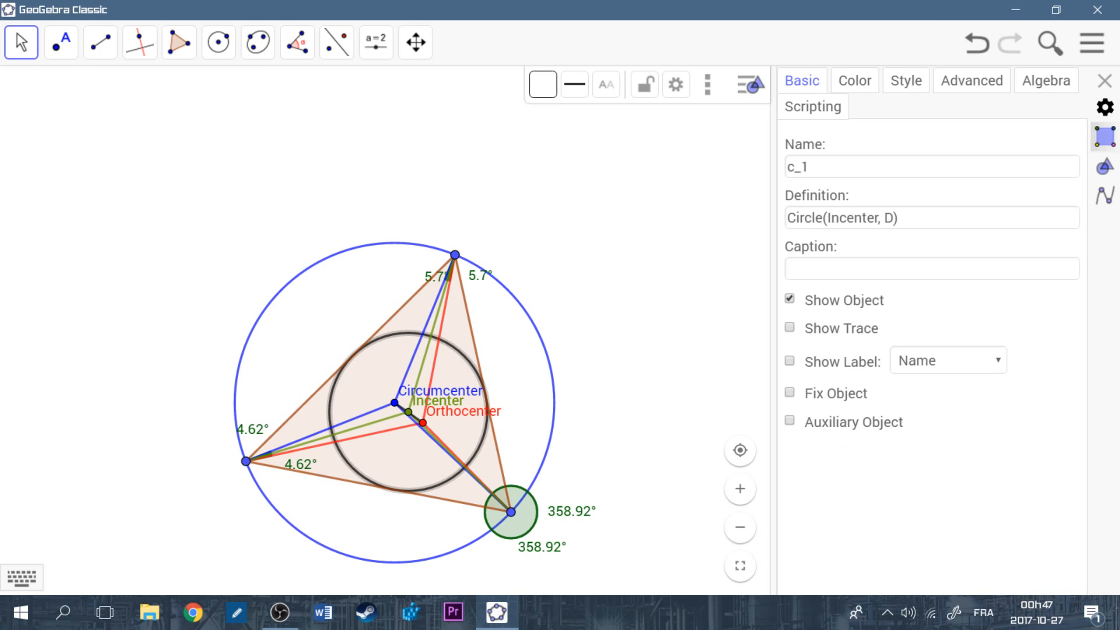
click(854, 81)
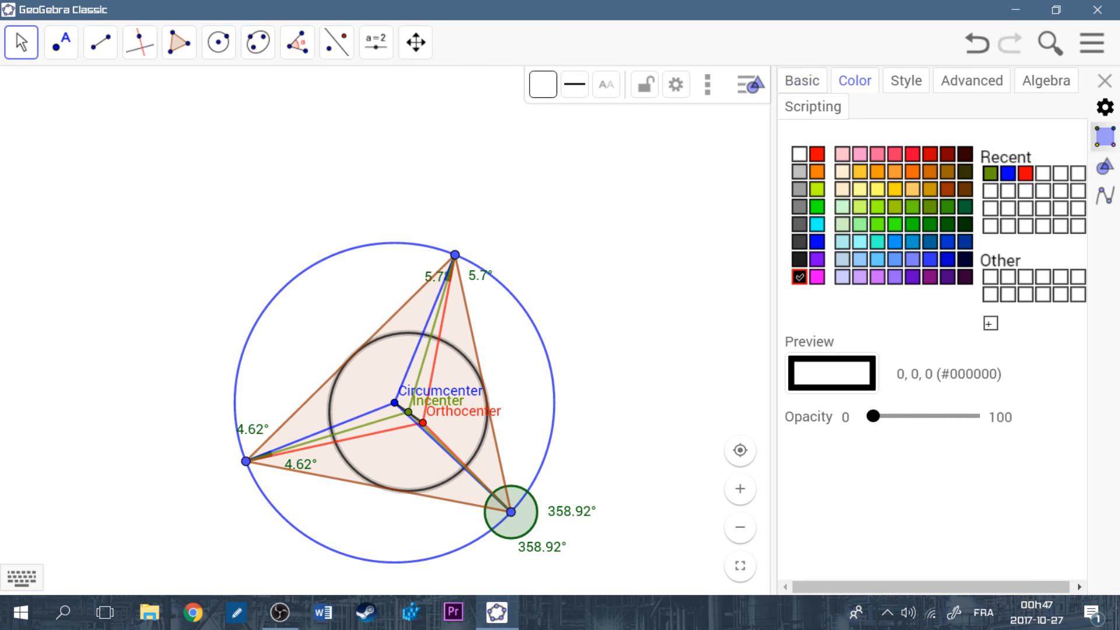
click(991, 173)
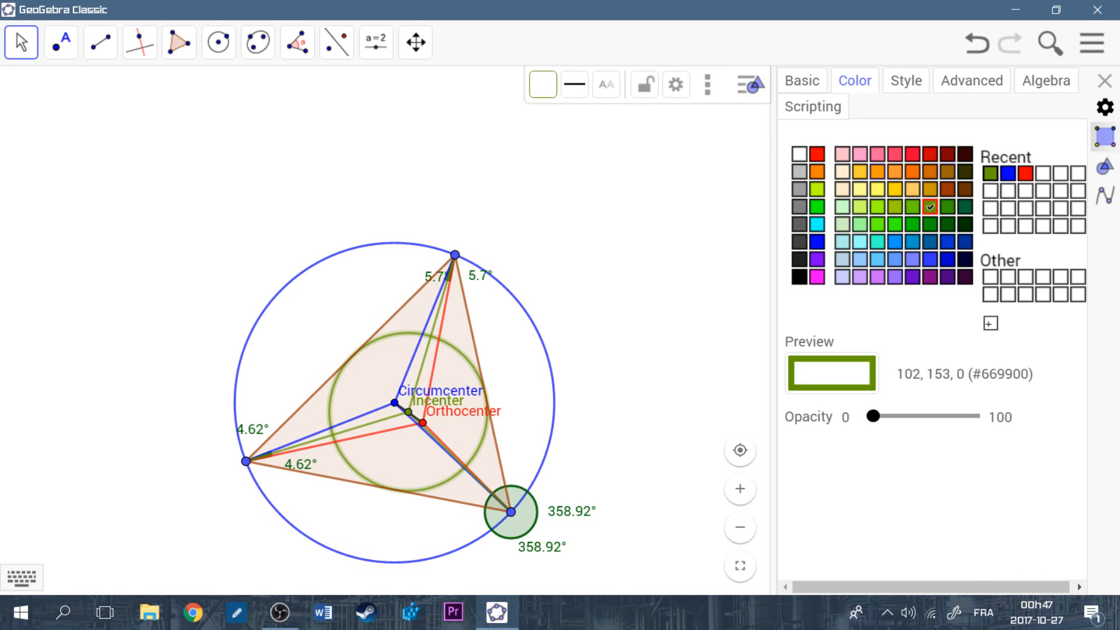
- Move the triangle's top vertex far upward and back down to the left, so that all three centers stay inside the triangle
drag(455, 255, 490, 140)
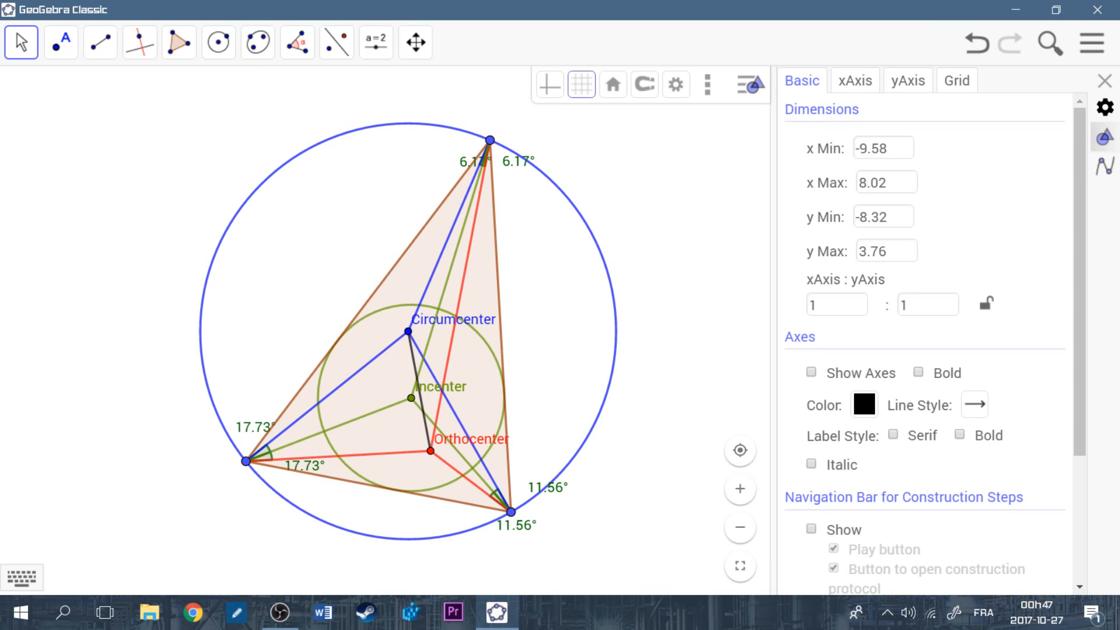
drag(490, 140, 372, 259)
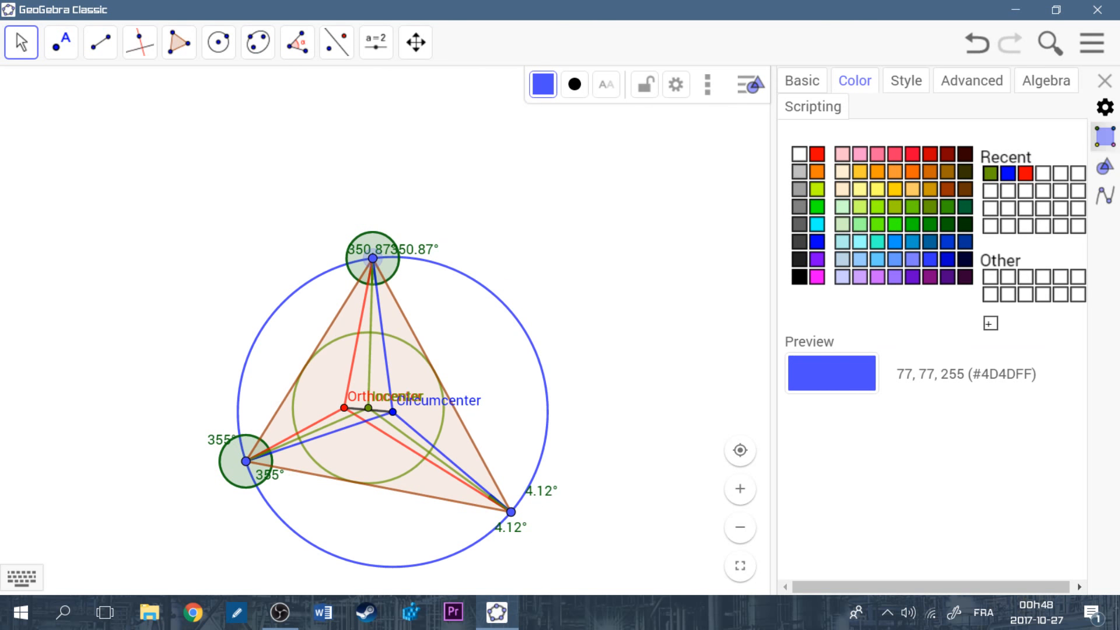
key(Escape)
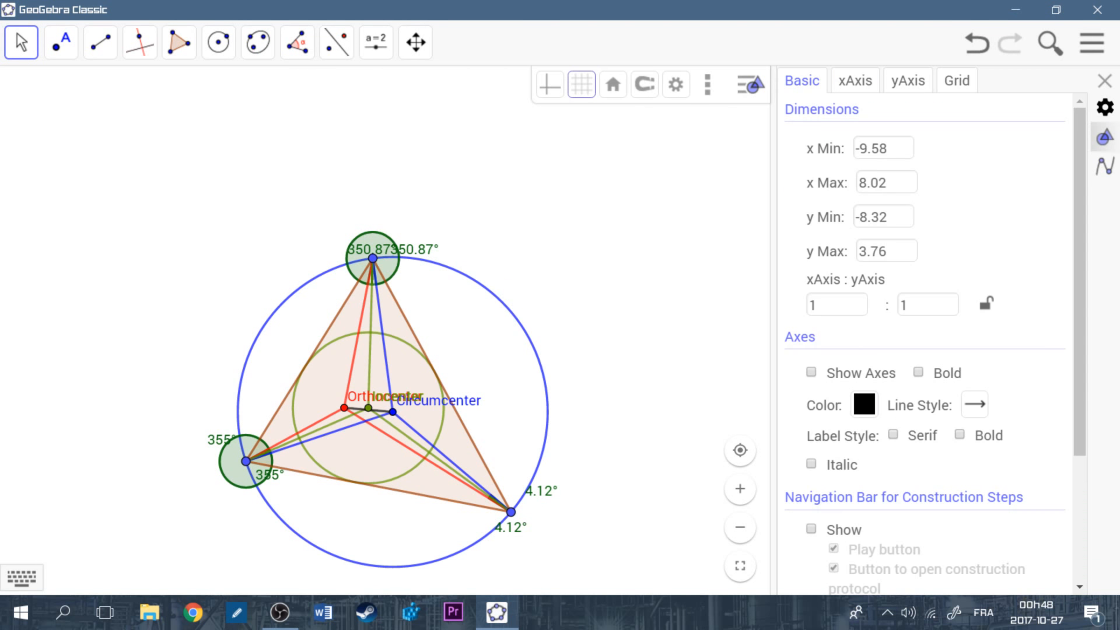
- Examine the incenter and circumcenter and the red and blue segments that meet at the top vertex
click(368, 408)
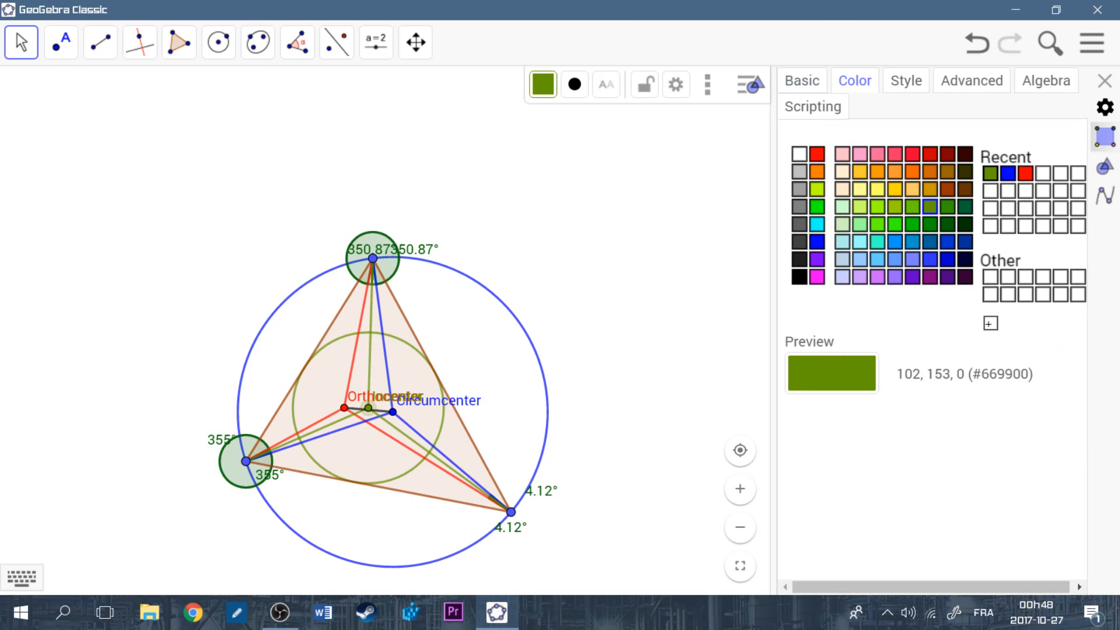
click(392, 412)
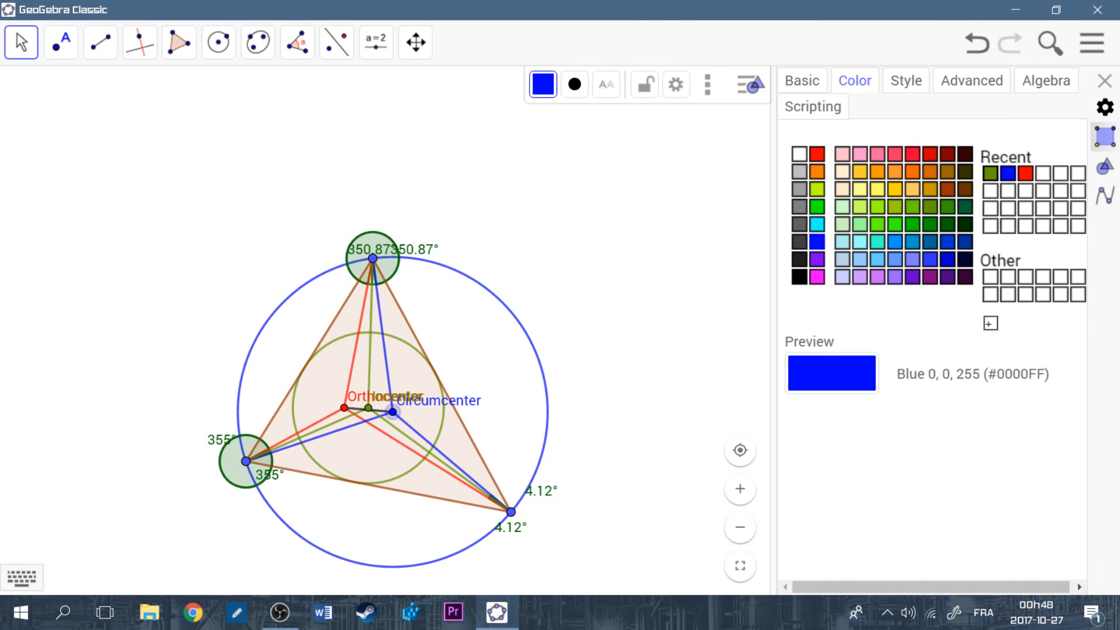
click(368, 408)
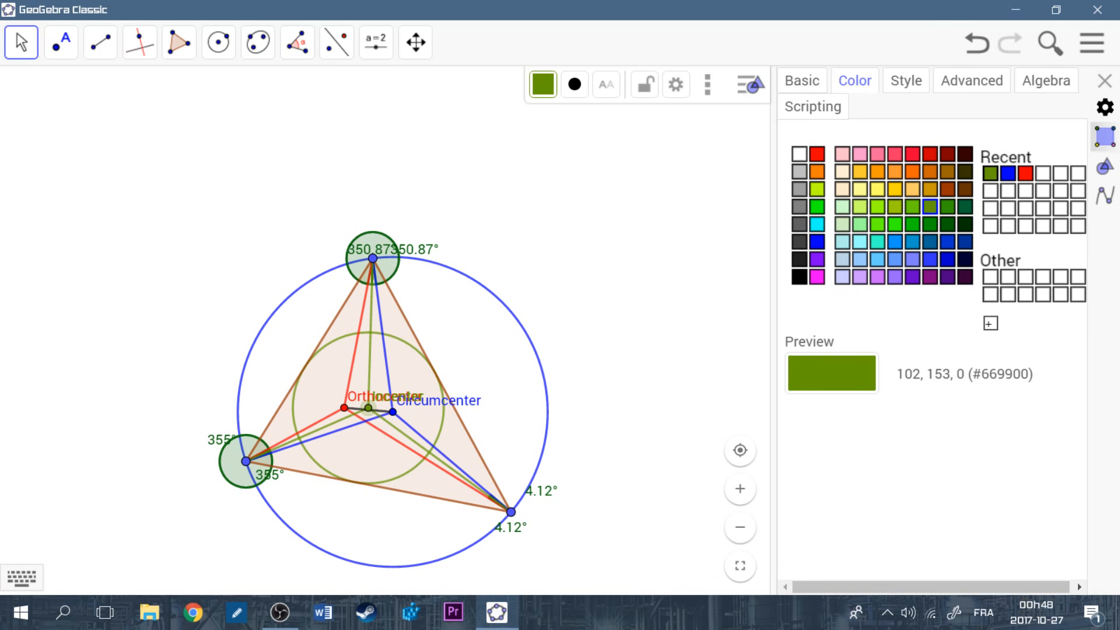
click(354, 352)
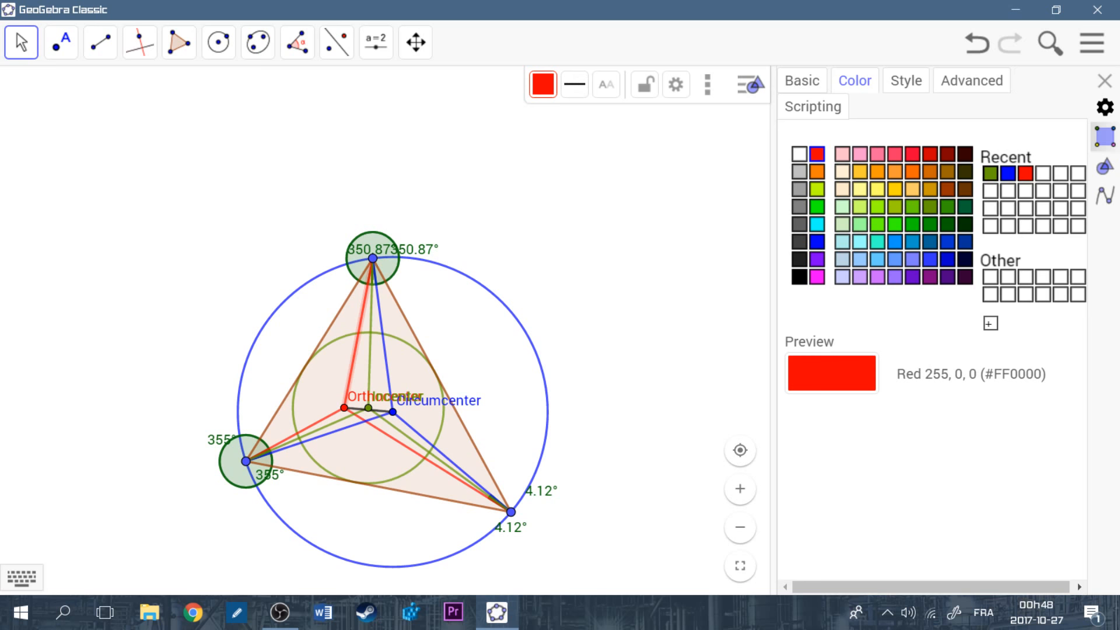
click(336, 378)
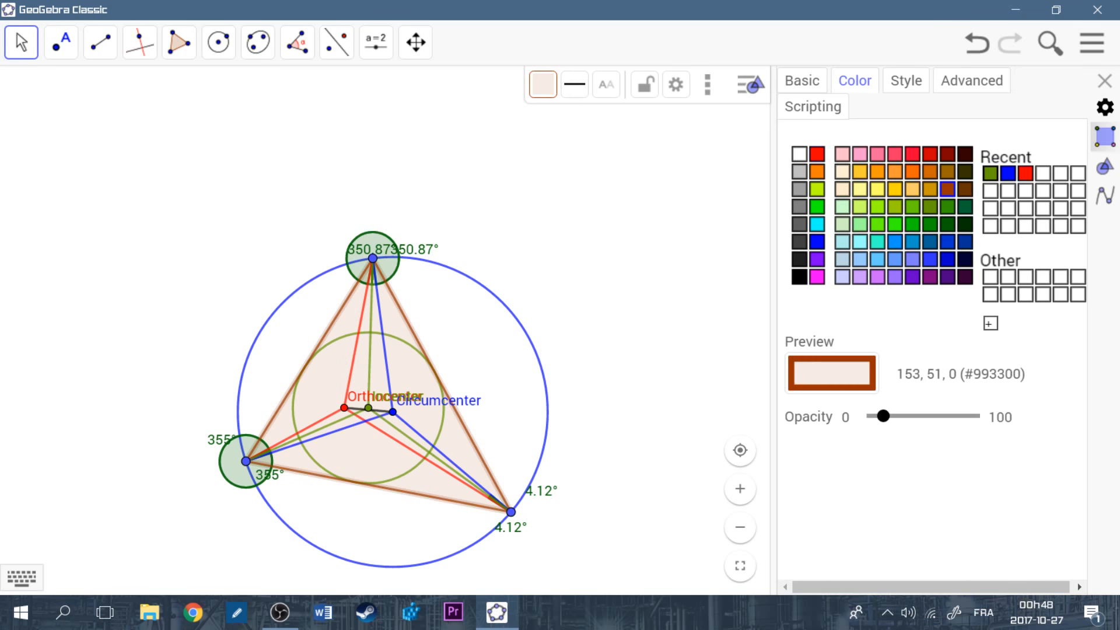
click(385, 353)
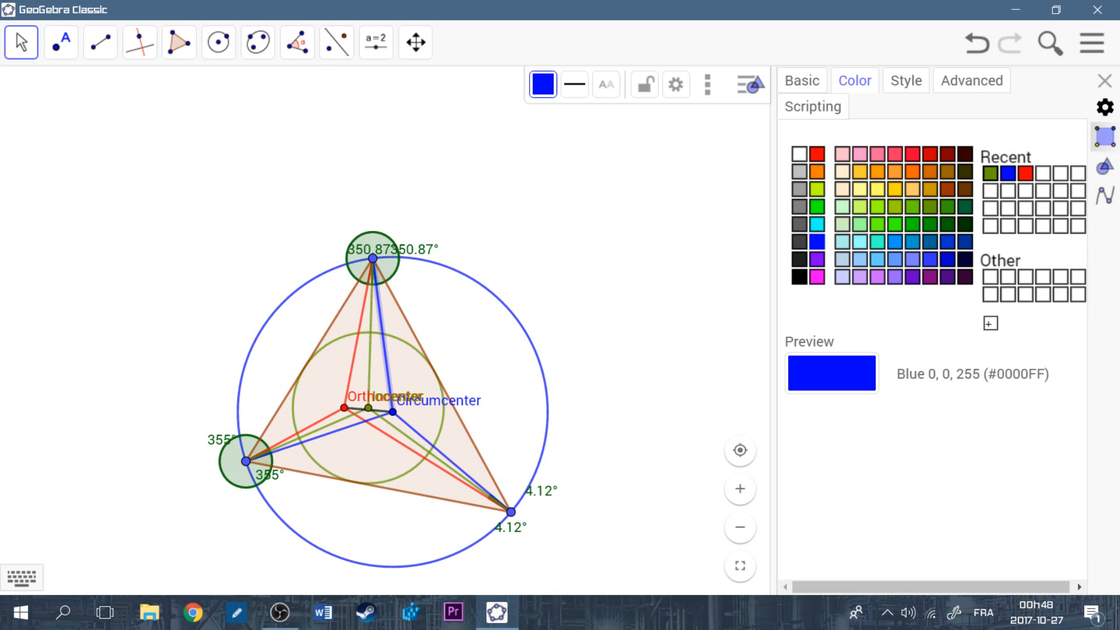
- Move the lower-right vertex inward and back out to the right until the bottom side is nearly horizontal
drag(511, 512, 464, 547)
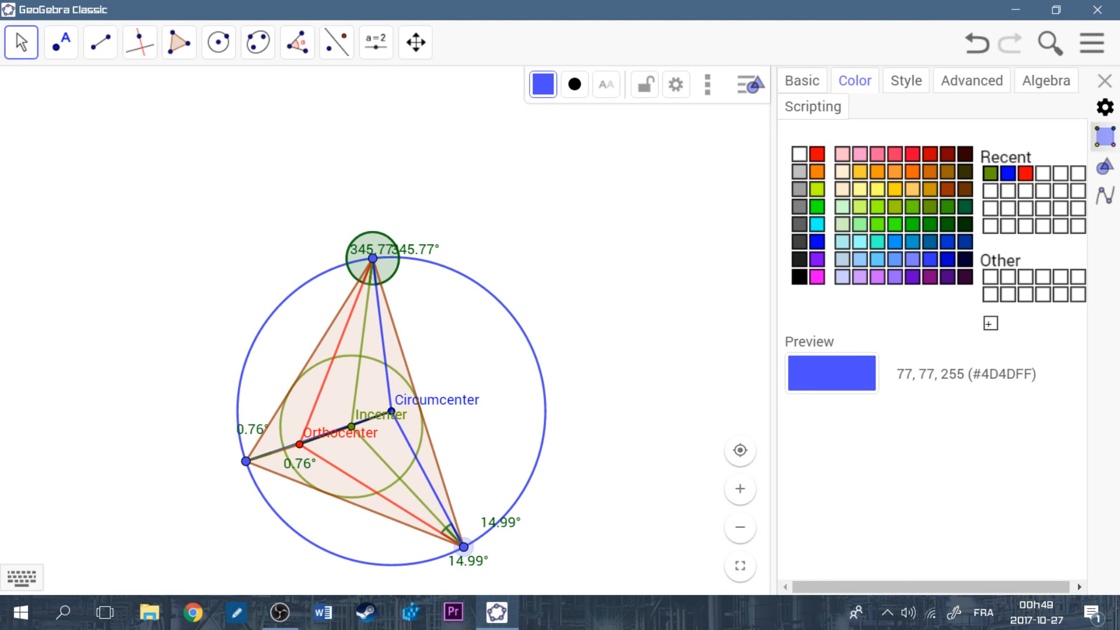
drag(464, 546, 611, 460)
click(659, 338)
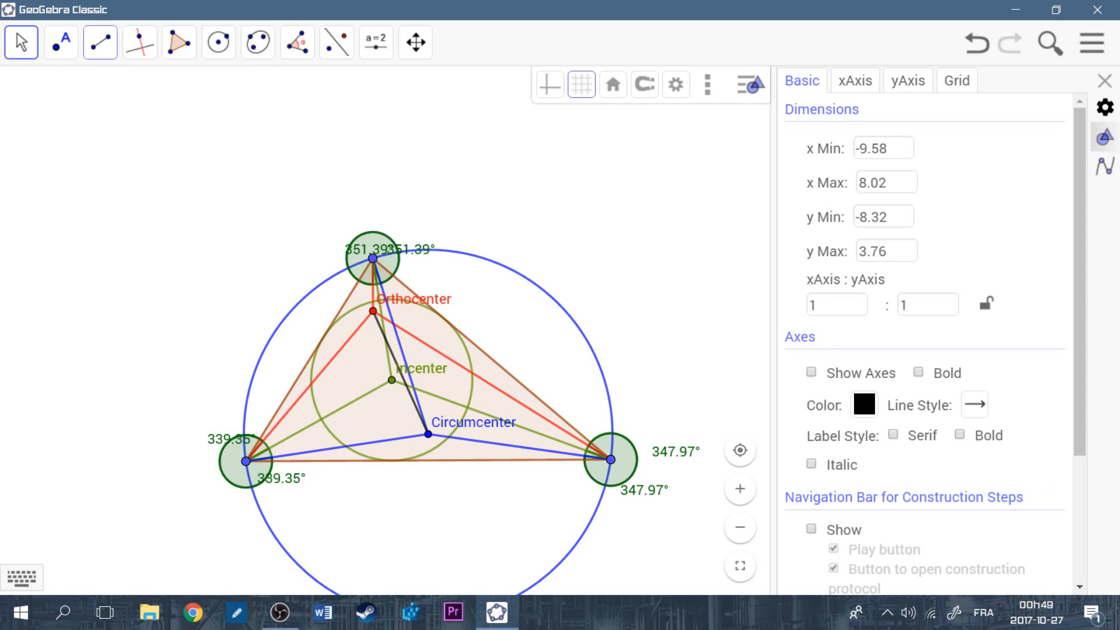
- Construct the midpoints of the triangle's three sides with the Midpoint or Center tool
click(60, 42)
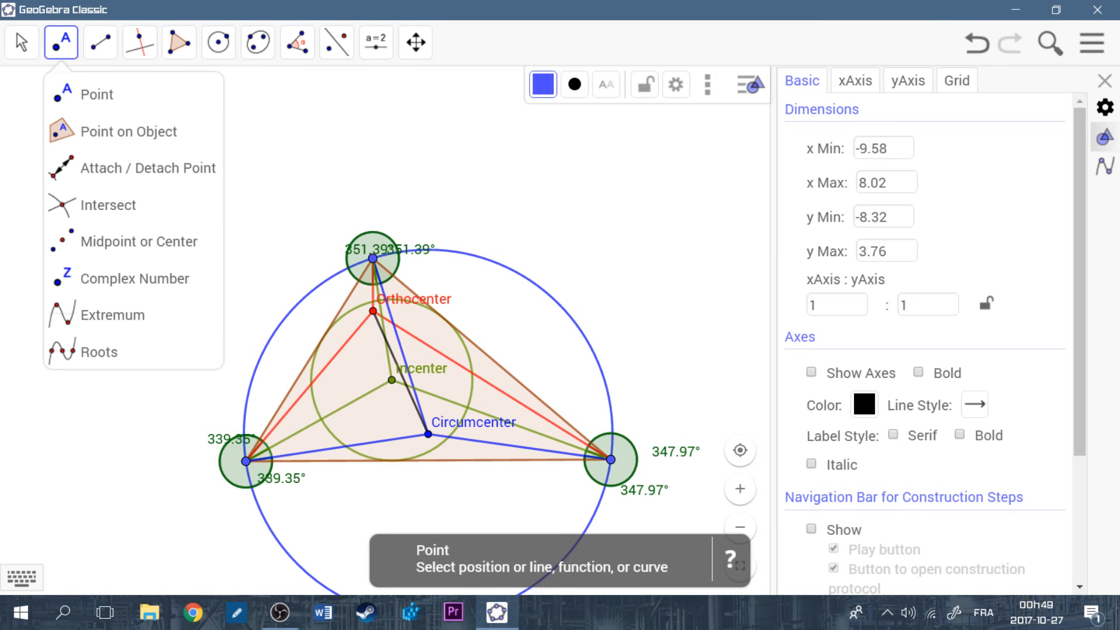
click(116, 241)
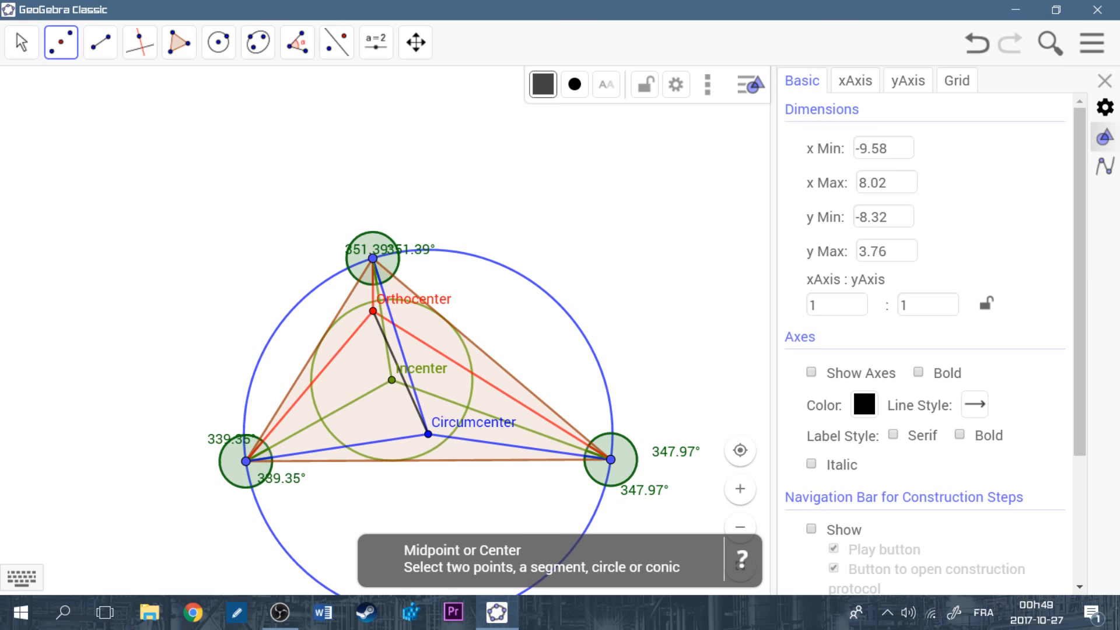
click(492, 358)
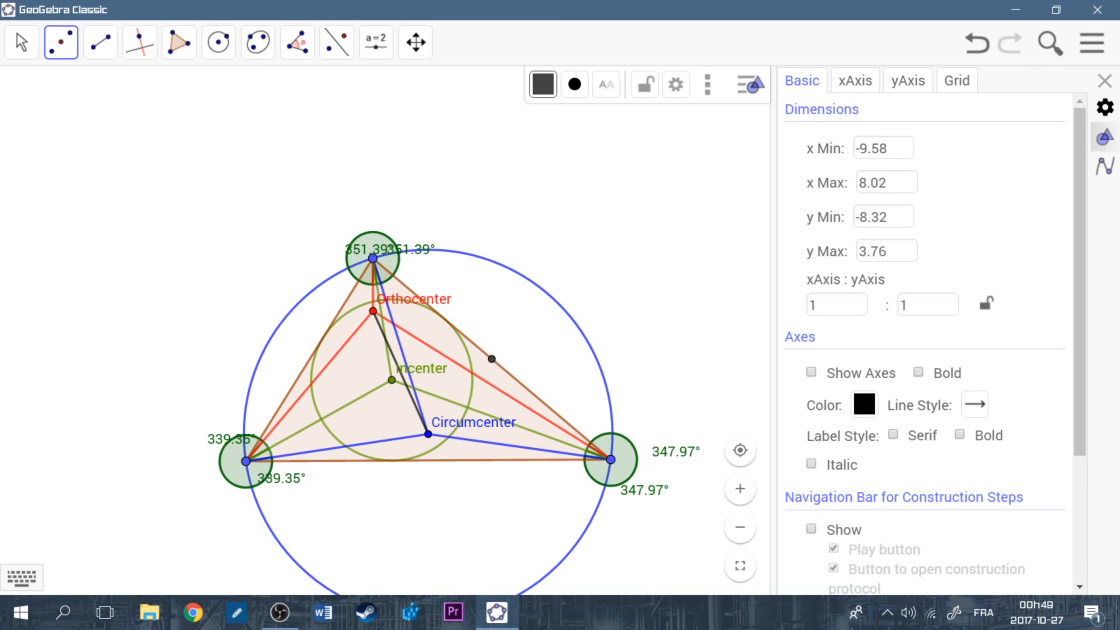
click(428, 460)
click(309, 360)
- Draw the three medians as segments joining each vertex to the midpoint of the opposite side
click(101, 43)
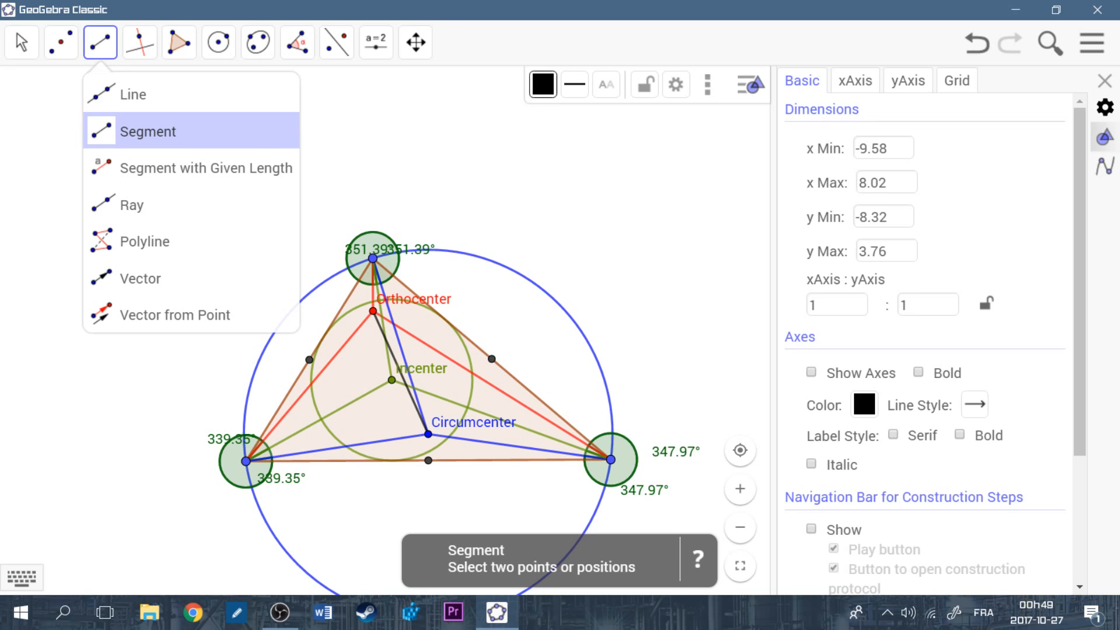
click(148, 131)
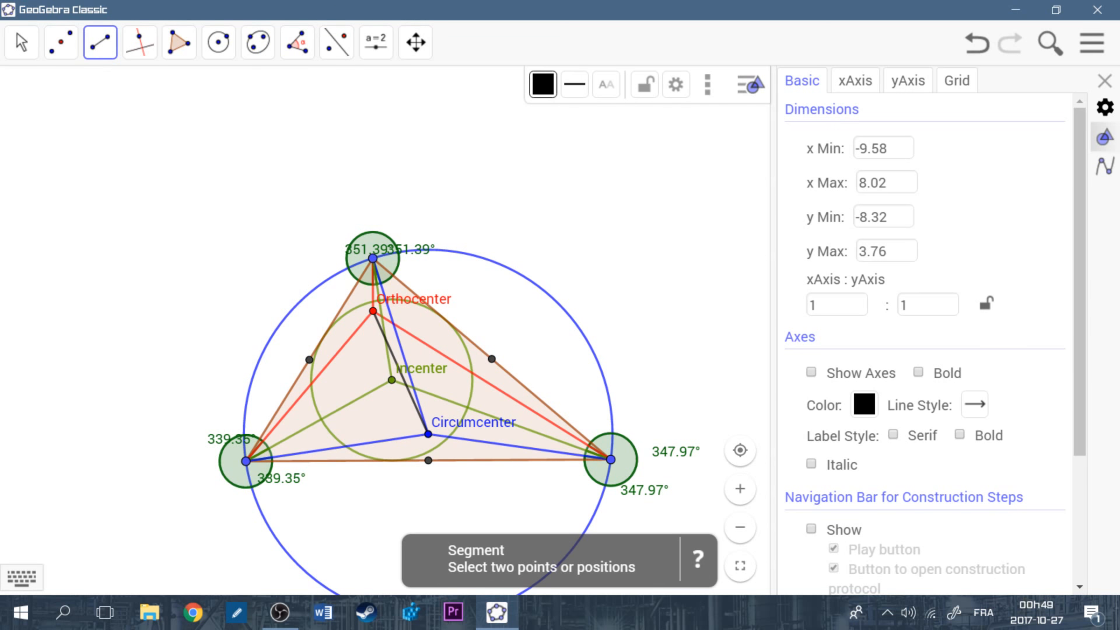
click(309, 360)
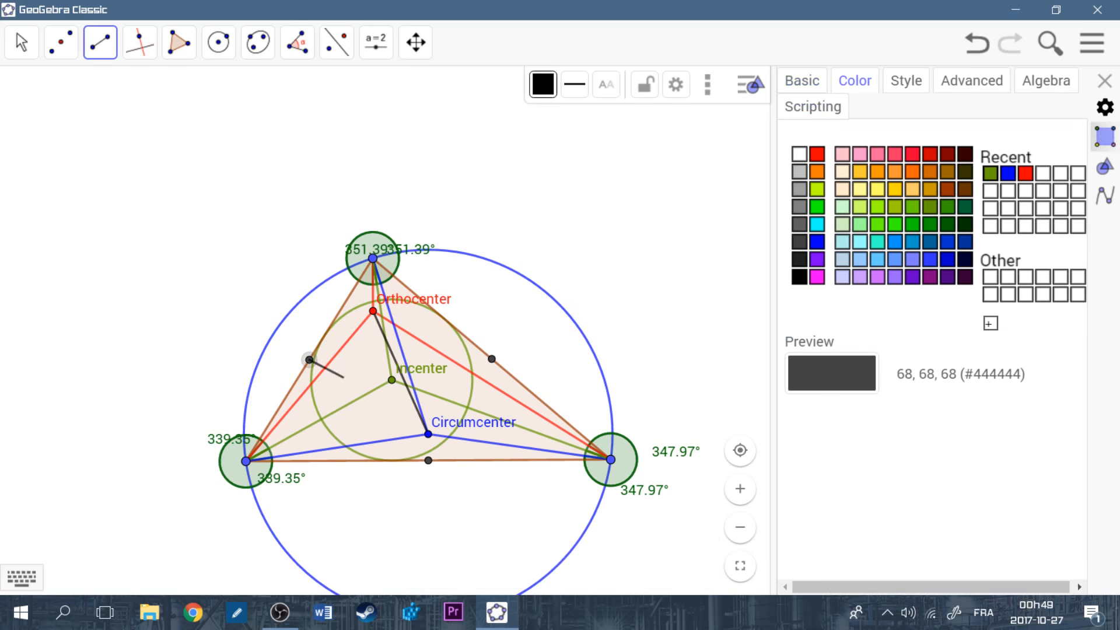
click(611, 459)
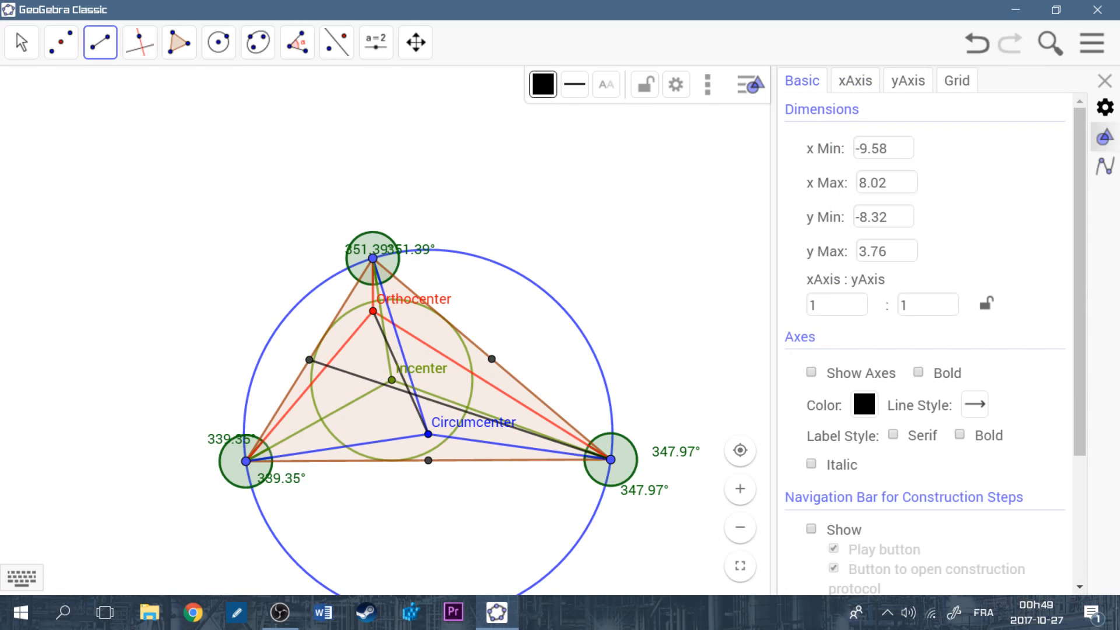
click(492, 359)
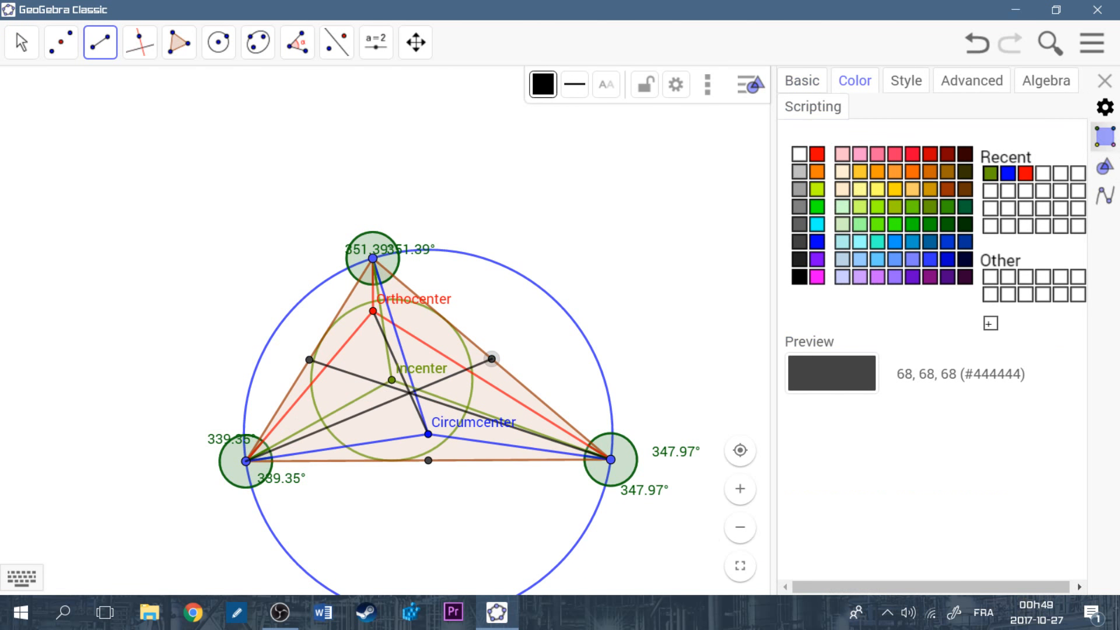
click(246, 461)
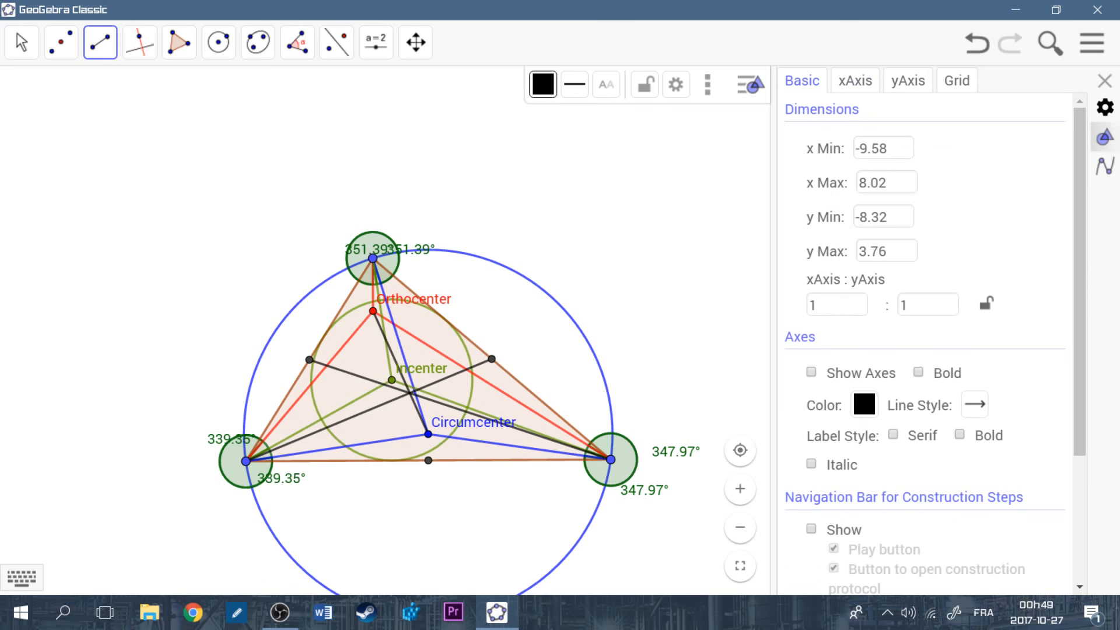
click(372, 258)
click(428, 460)
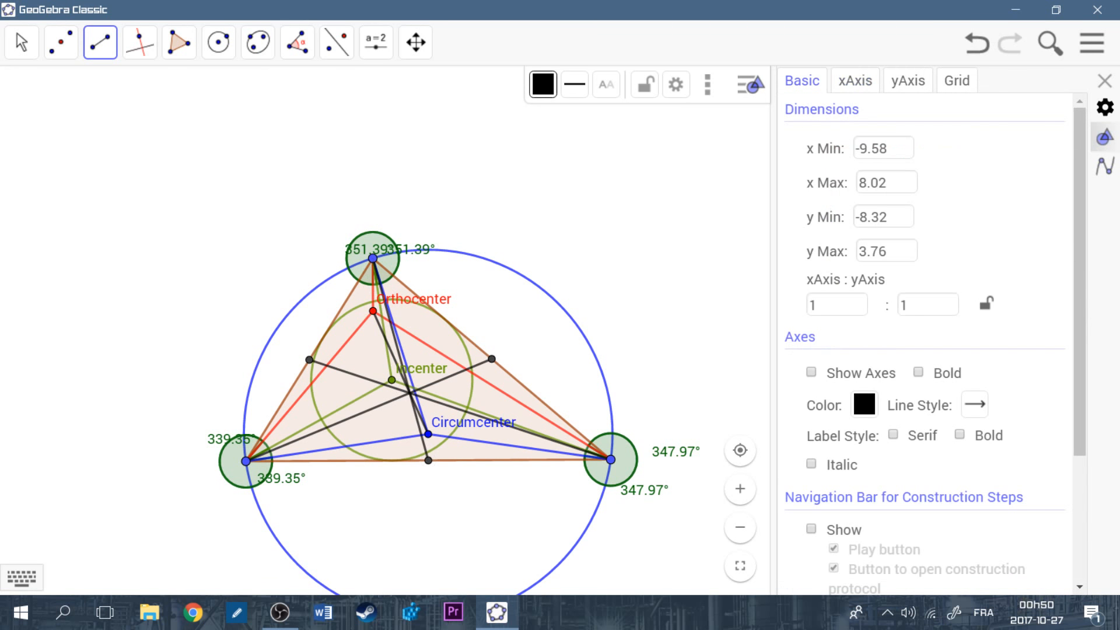
- Move the lower-left vertex far to the right and the lower-right vertex slightly inward, making the triangle narrow and obtuse
click(22, 42)
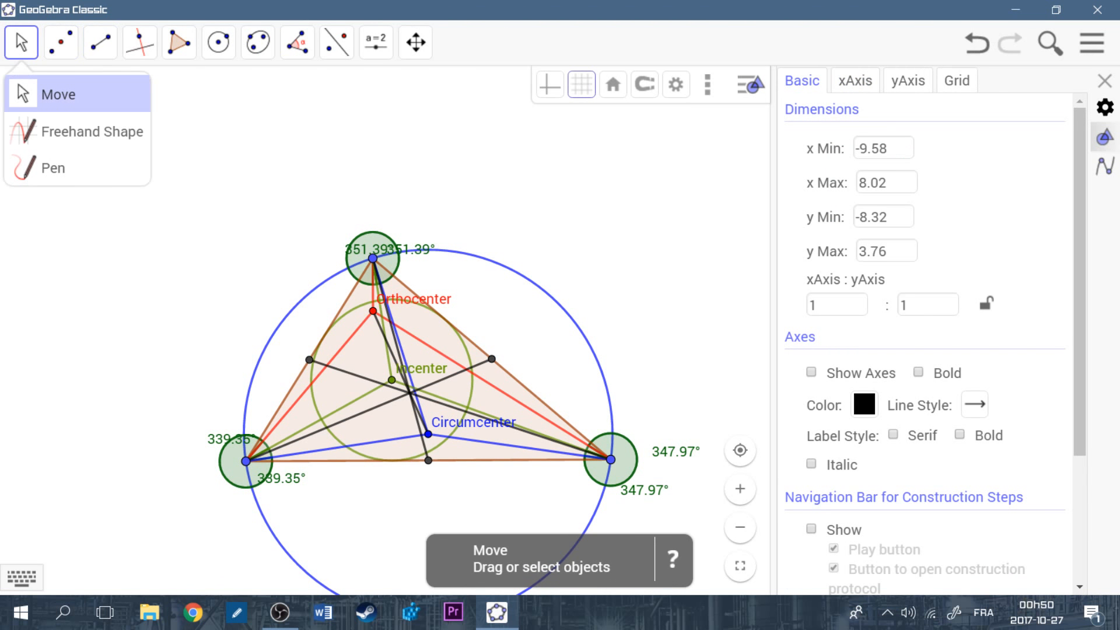
click(58, 94)
drag(246, 460, 459, 478)
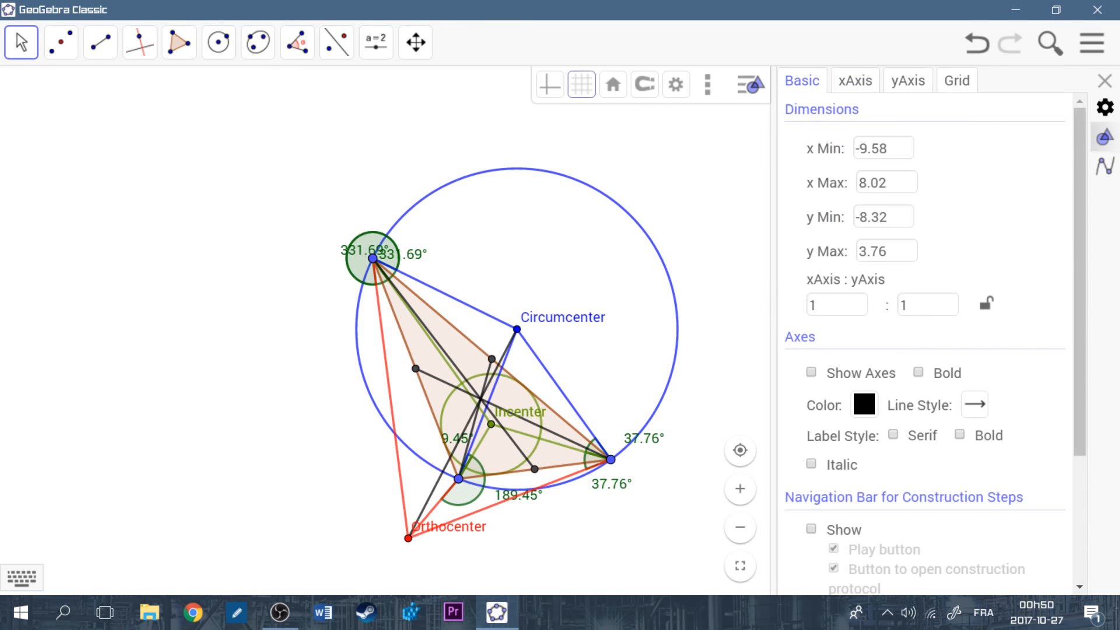
click(610, 459)
drag(611, 460, 553, 458)
key(Escape)
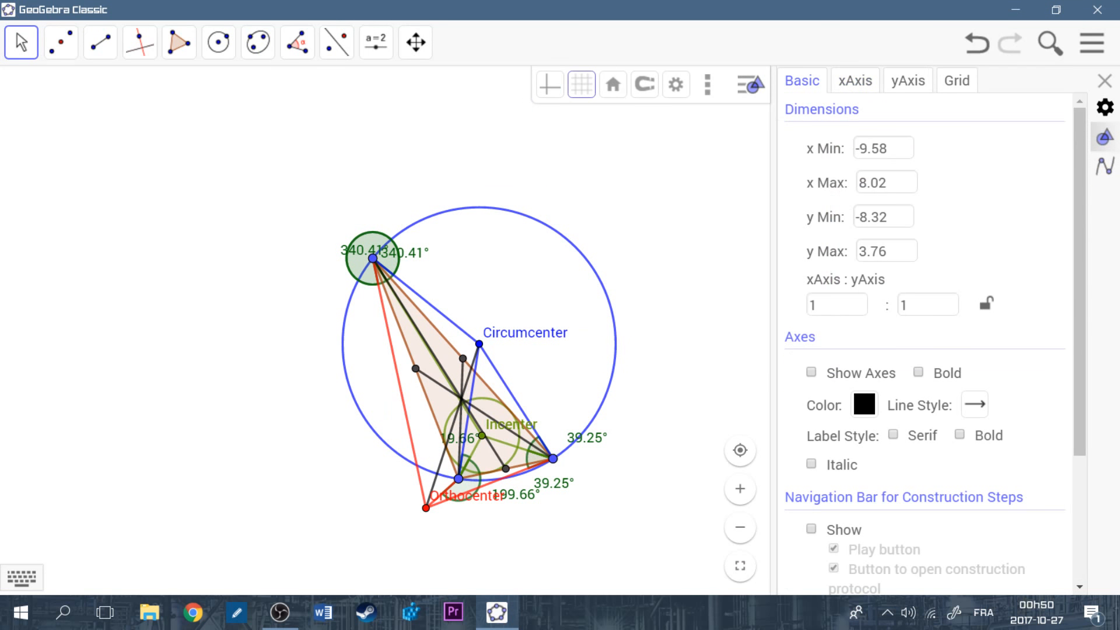
- Try to place a point where the three medians cross, test it by moving the lower-right vertex outward, and undo both
click(61, 43)
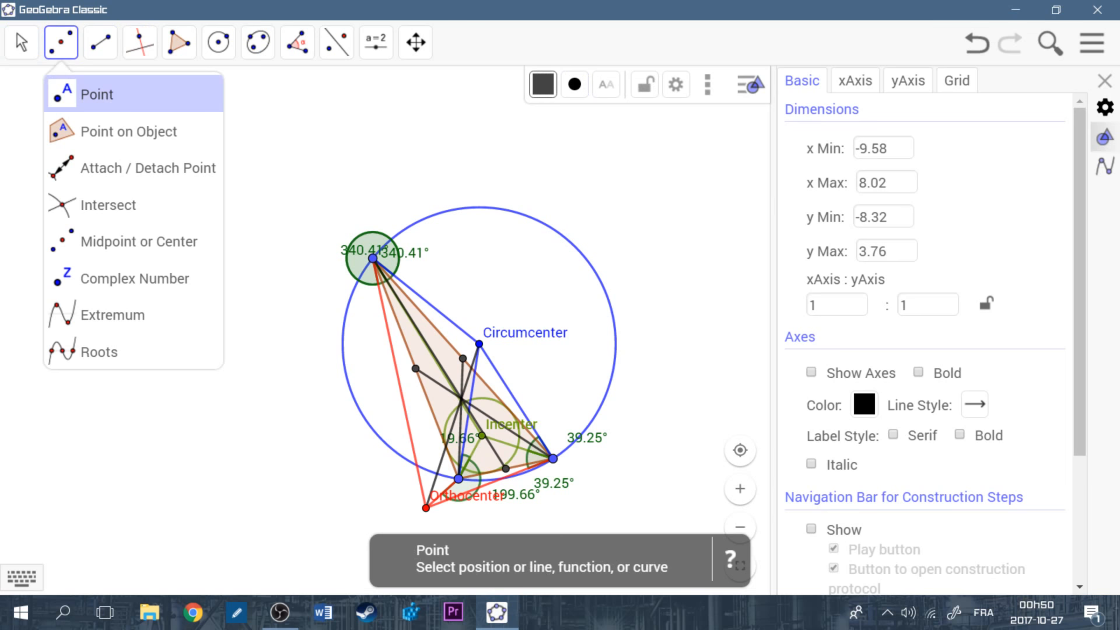
click(96, 95)
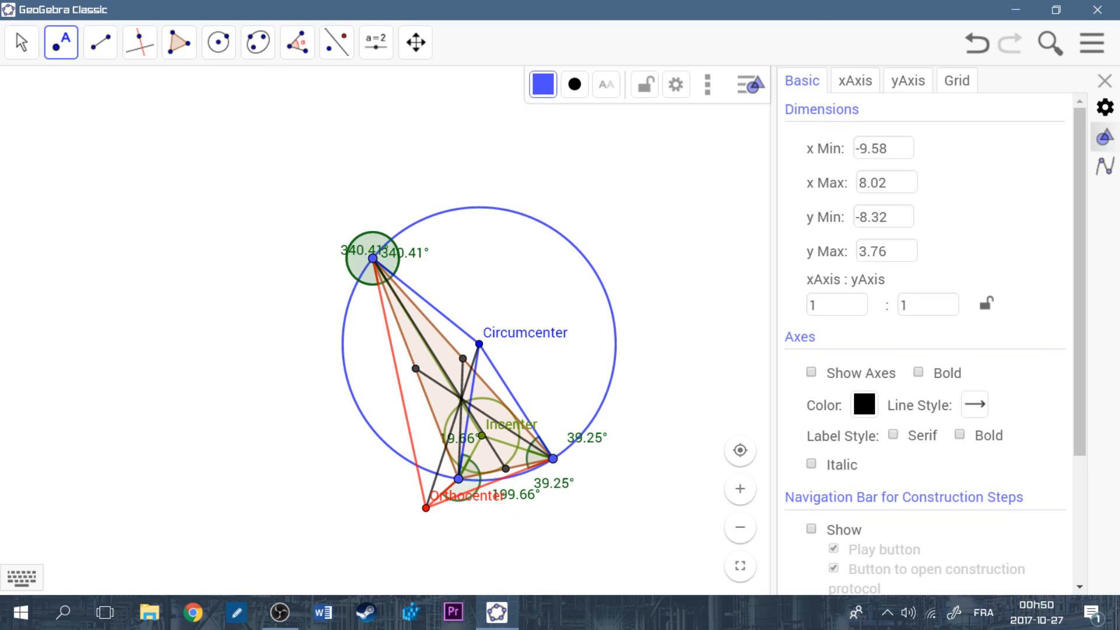
click(460, 401)
click(22, 42)
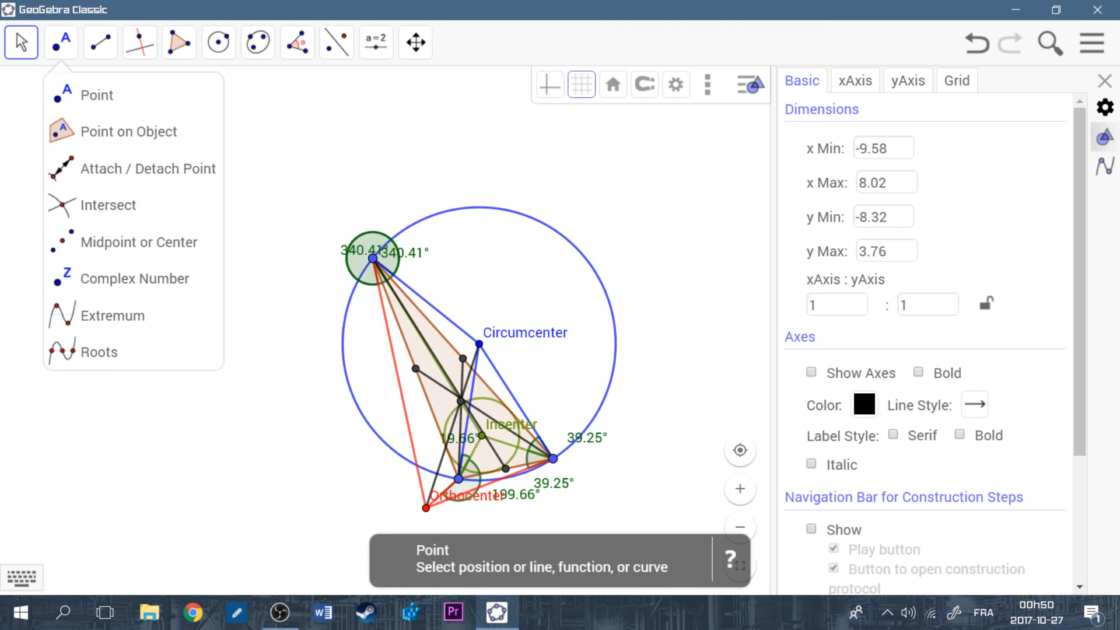
drag(553, 458, 718, 460)
key(ctrl+z)
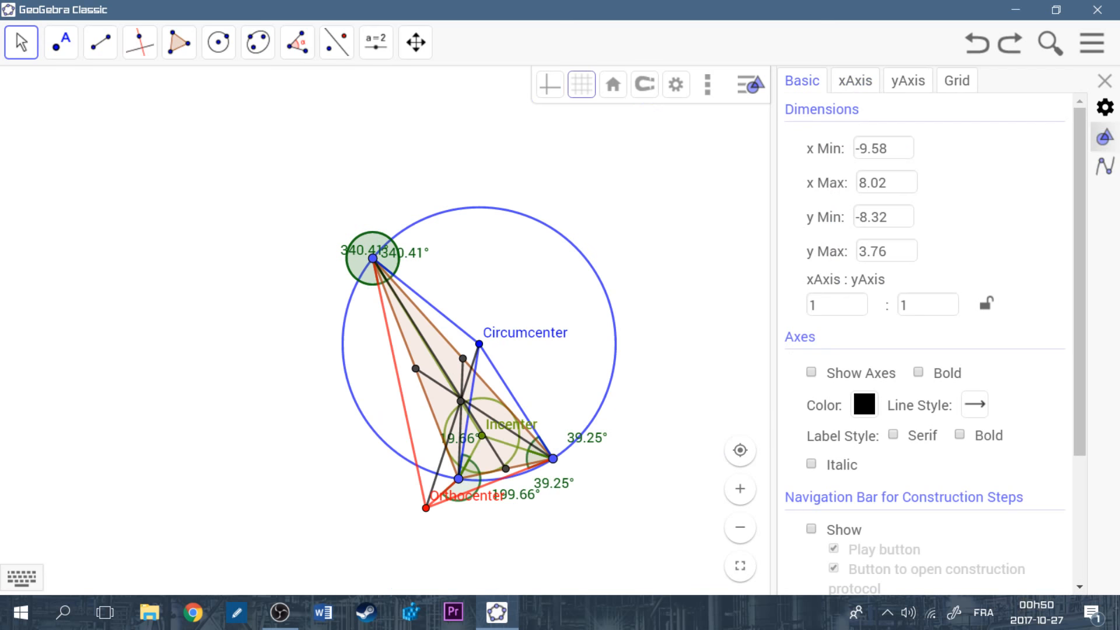
key(ctrl+z)
- Enlarge the triangle by moving the right vertex up and outward, the bottom vertex down and the upper-left vertex far left
drag(553, 458, 710, 277)
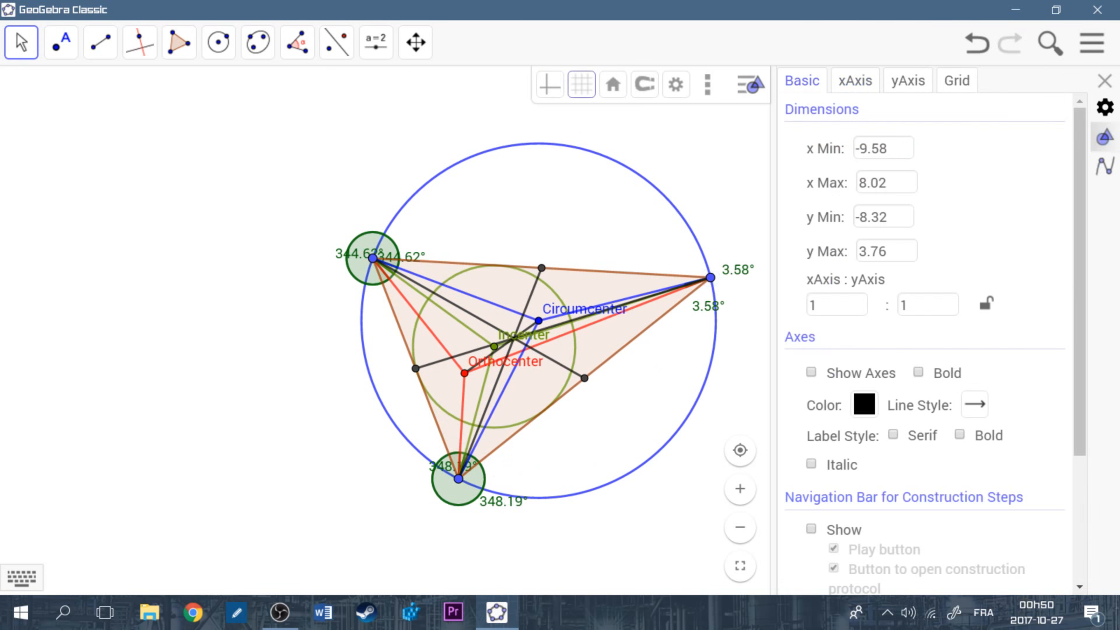
drag(459, 478, 429, 524)
drag(356, 254, 76, 232)
click(373, 258)
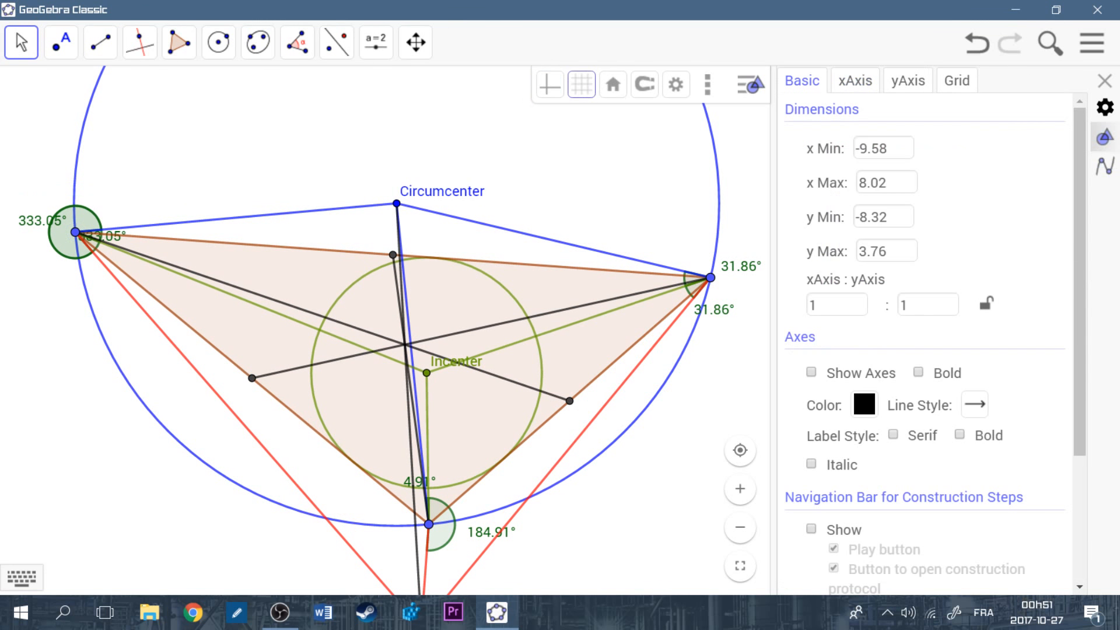
- Place an intersection point where the triangle's medians cross
click(61, 42)
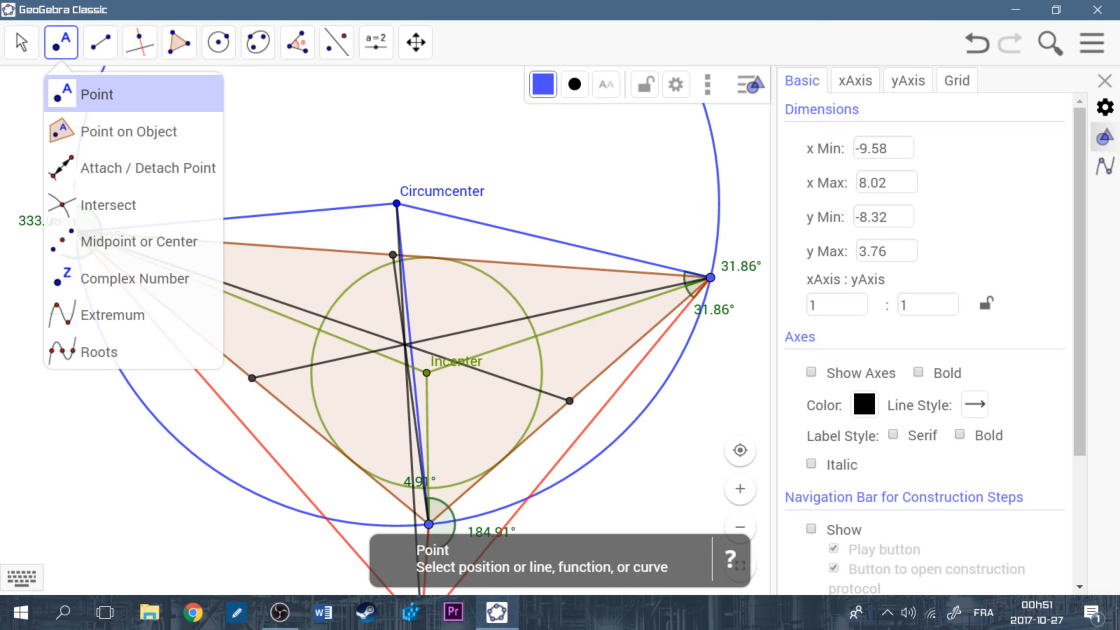
click(96, 95)
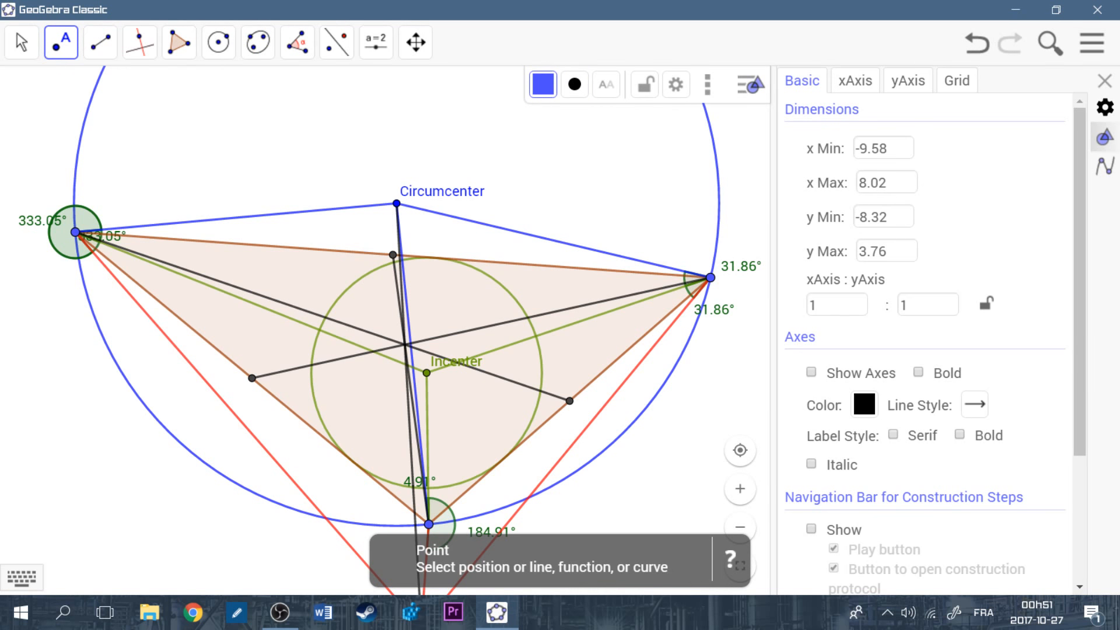
click(405, 345)
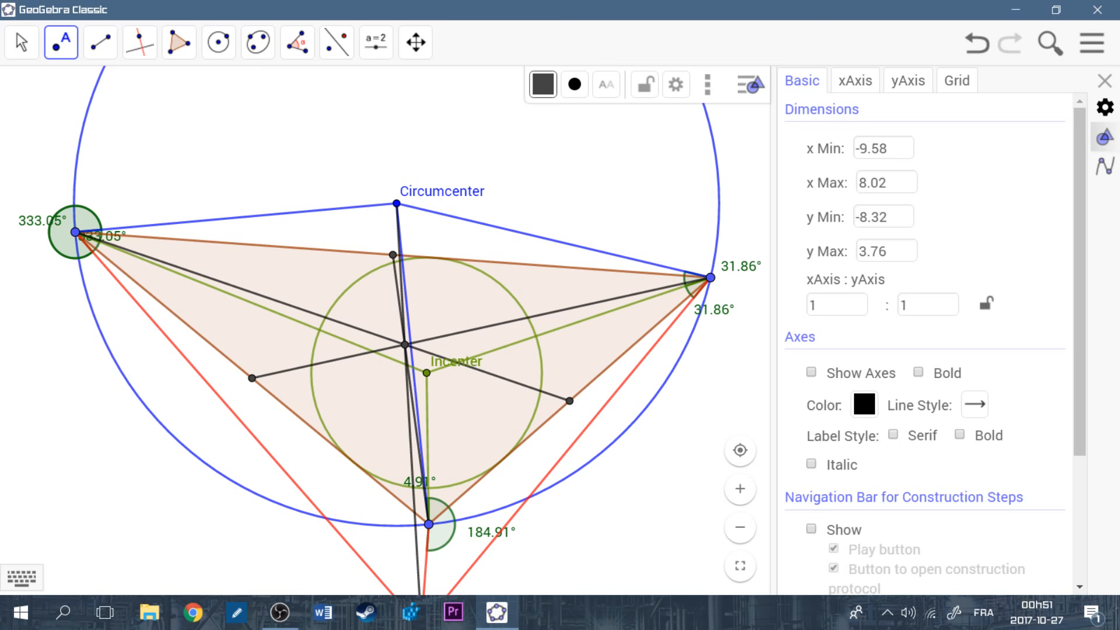
click(22, 42)
click(57, 94)
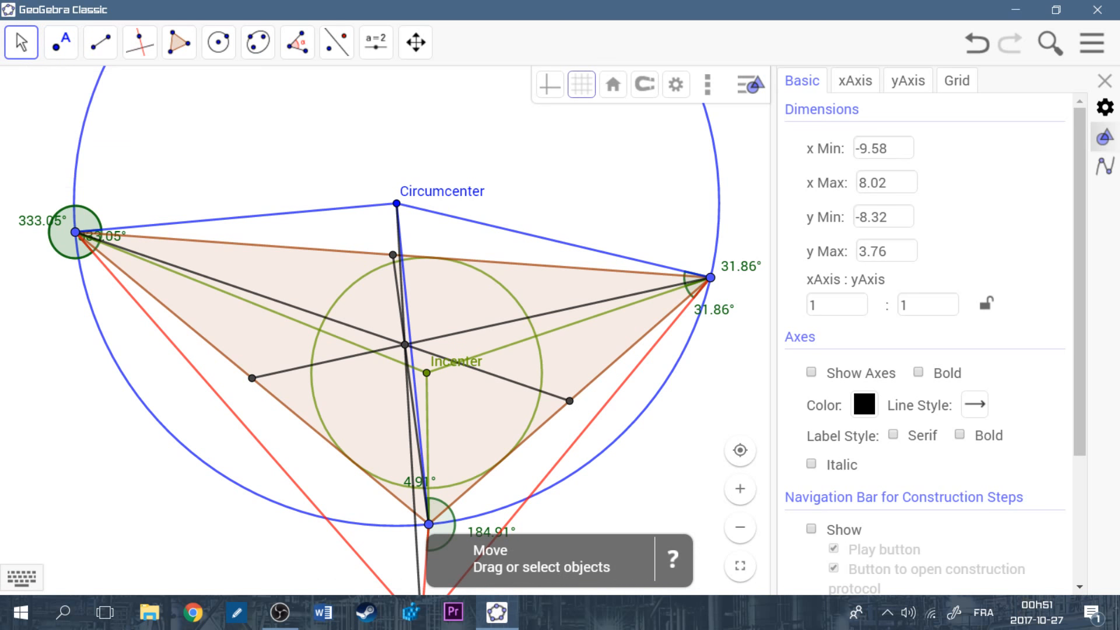
- Color the medians' intersection point light orange, #FFCC66, and name it Centroid with its label shown
click(405, 344)
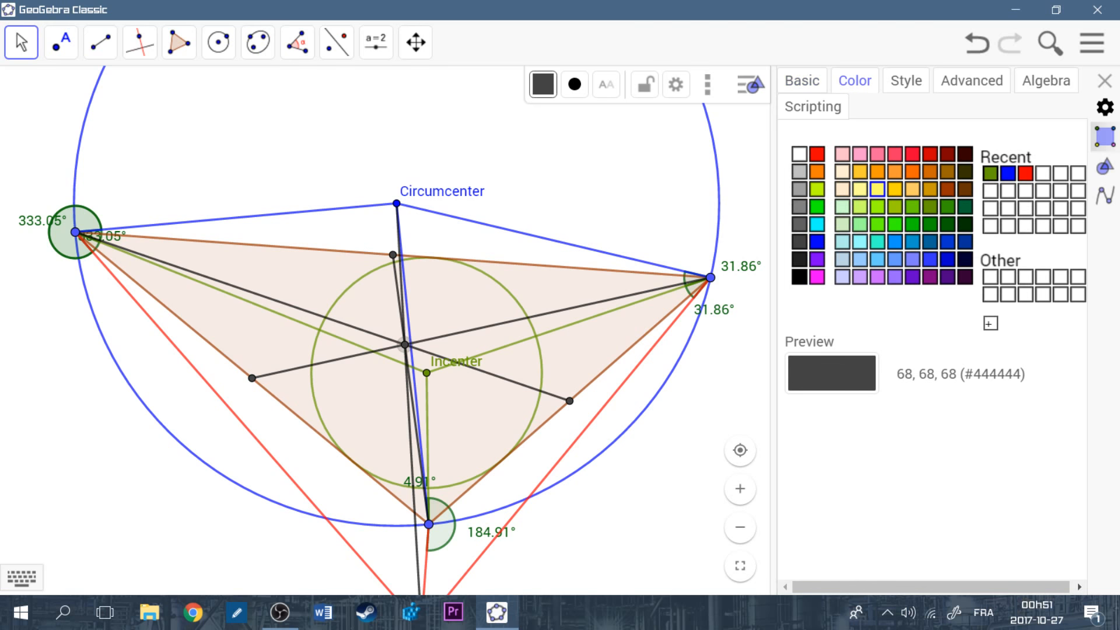
click(912, 188)
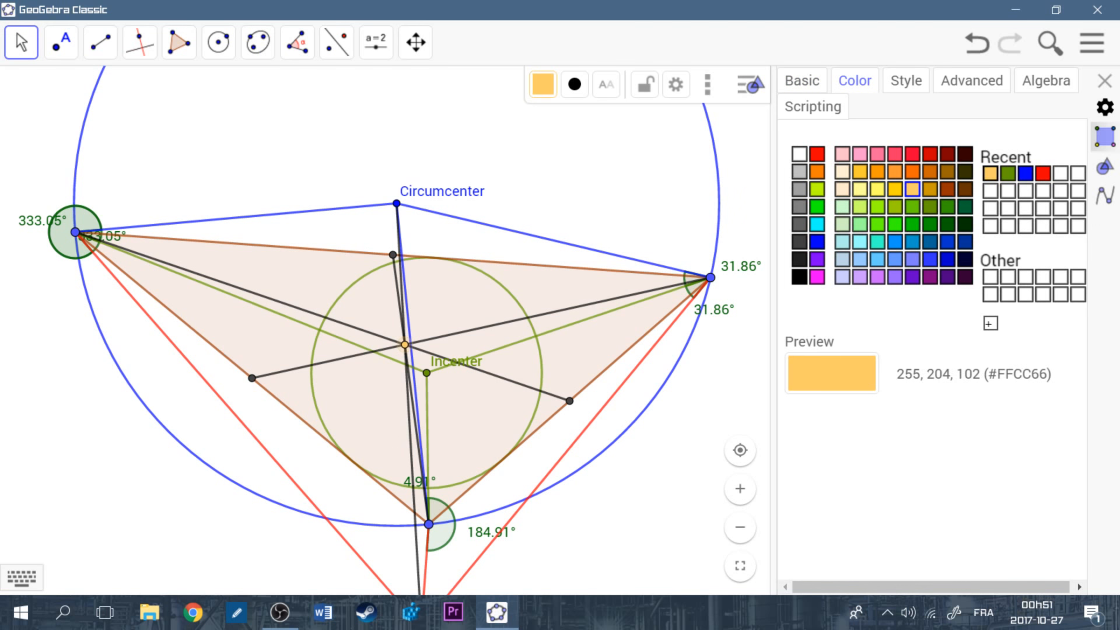
click(802, 81)
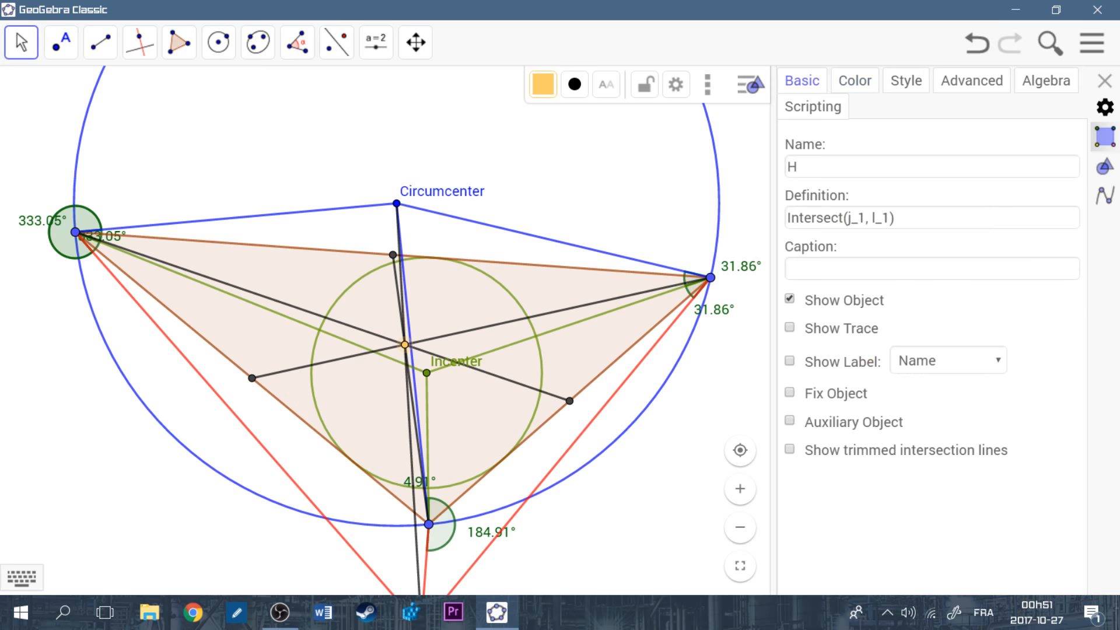
text(Centroid)
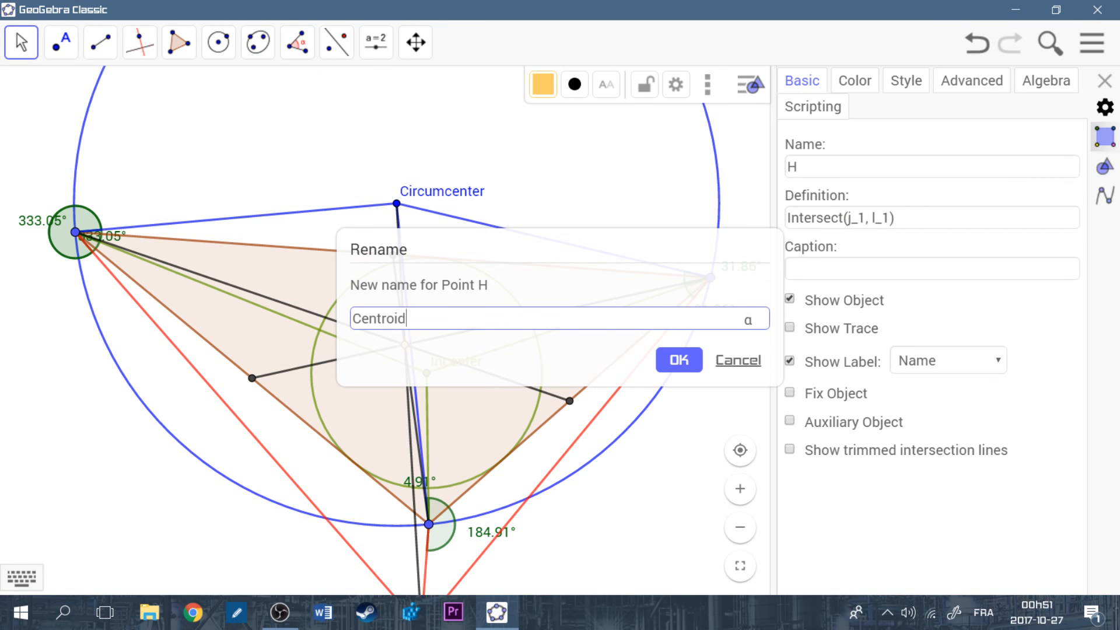
key(Return)
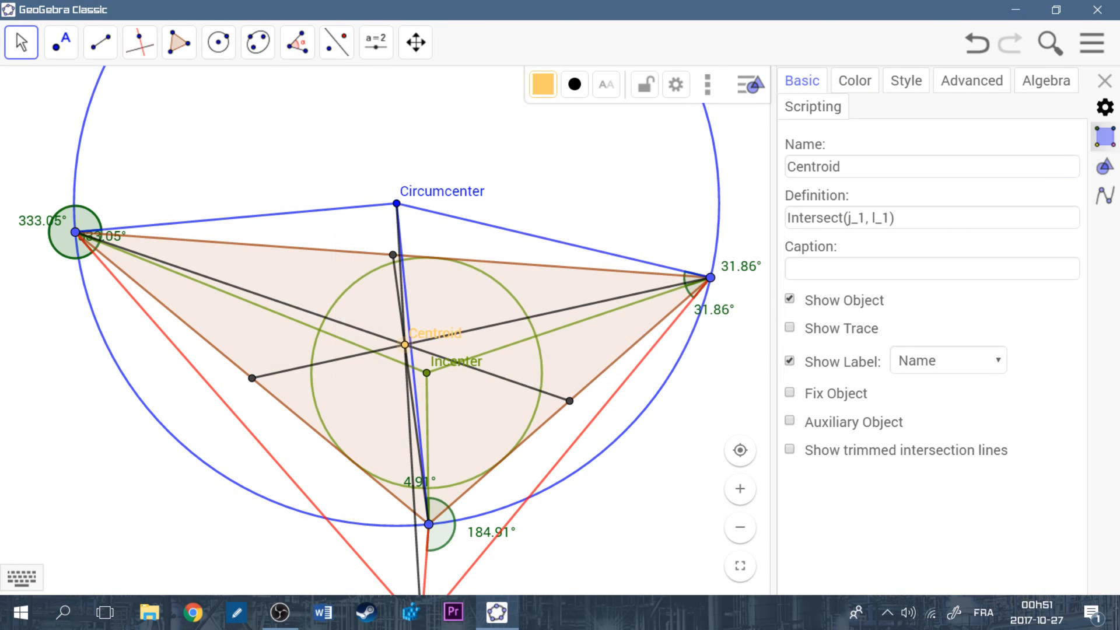
- Move the upper-left vertex inward until the centers nearly line up, and hide the median from that vertex
drag(75, 232, 214, 223)
click(350, 292)
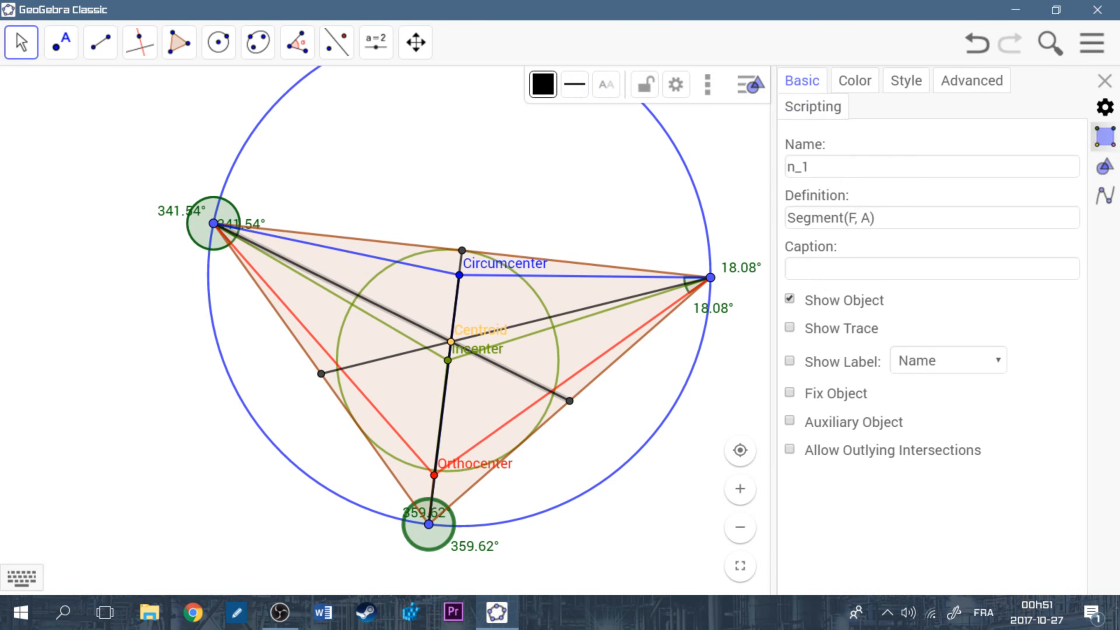
click(790, 299)
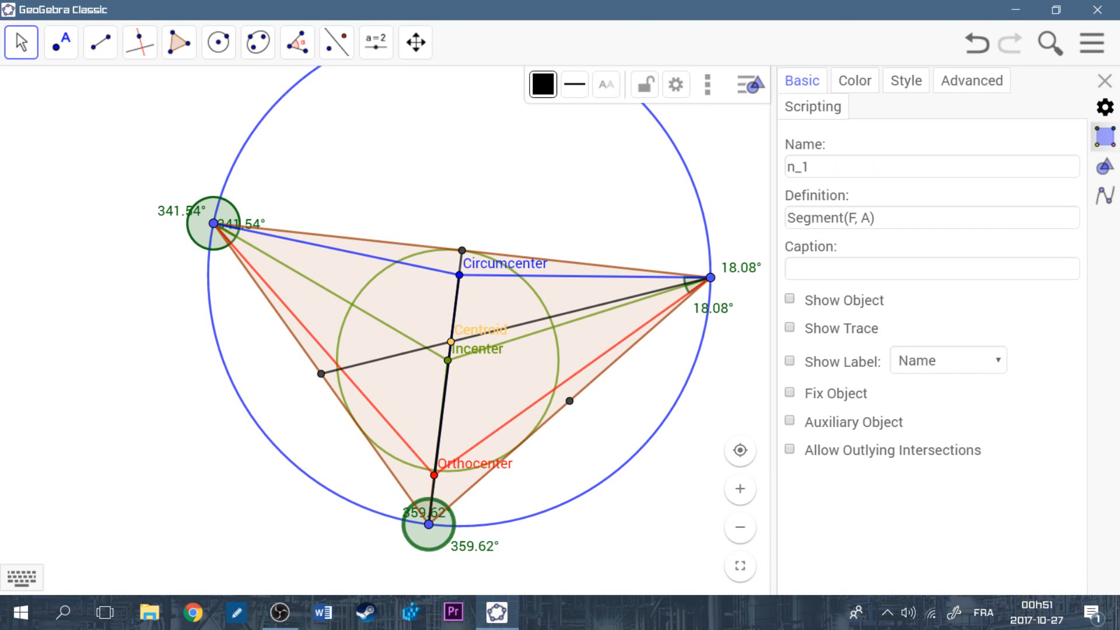
- Hide the segment from the circumcenter to the bottom vertex and the median from the right vertex
click(442, 412)
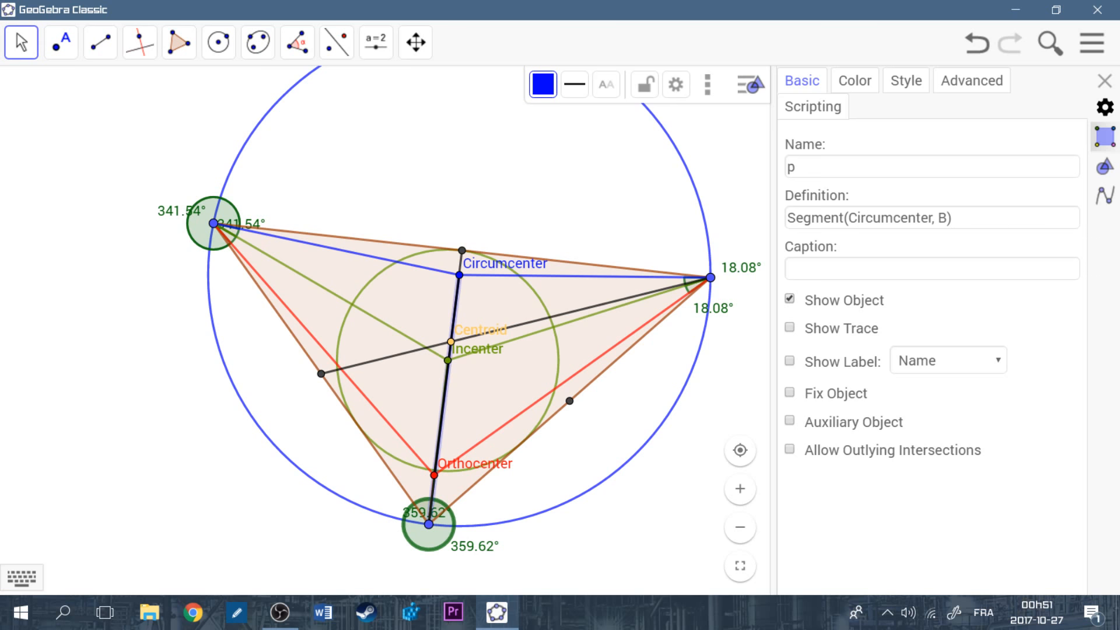
click(790, 299)
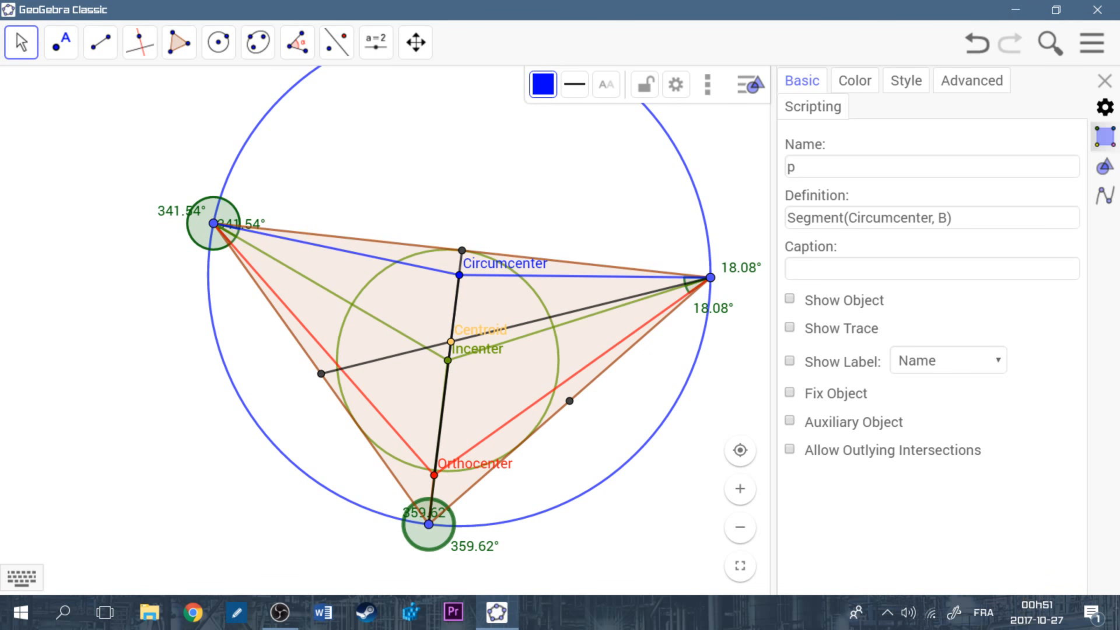
click(441, 413)
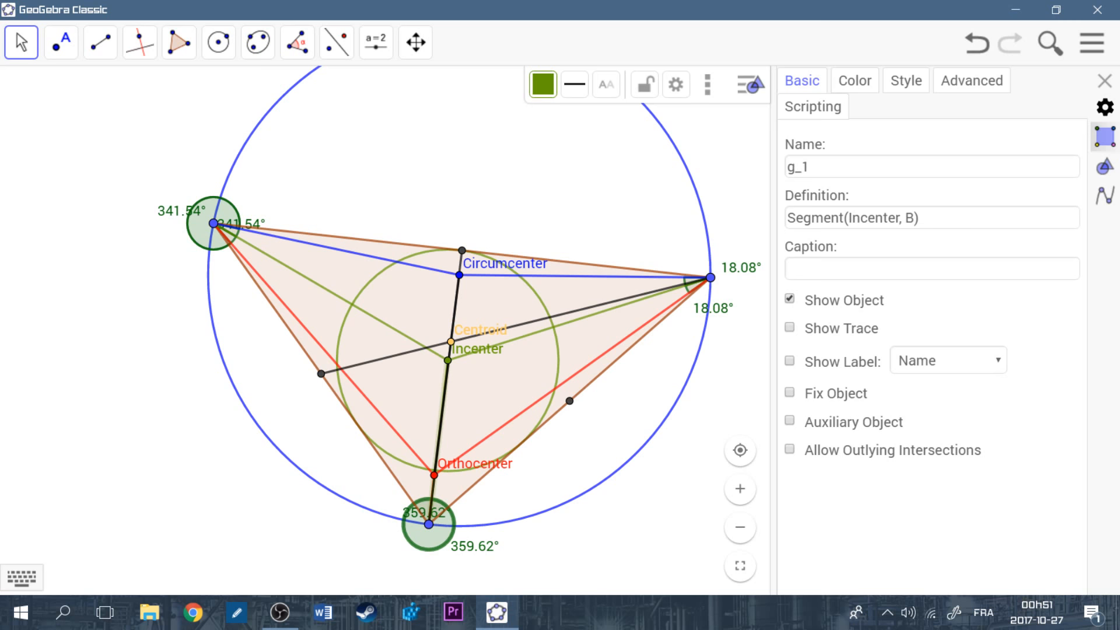
click(519, 325)
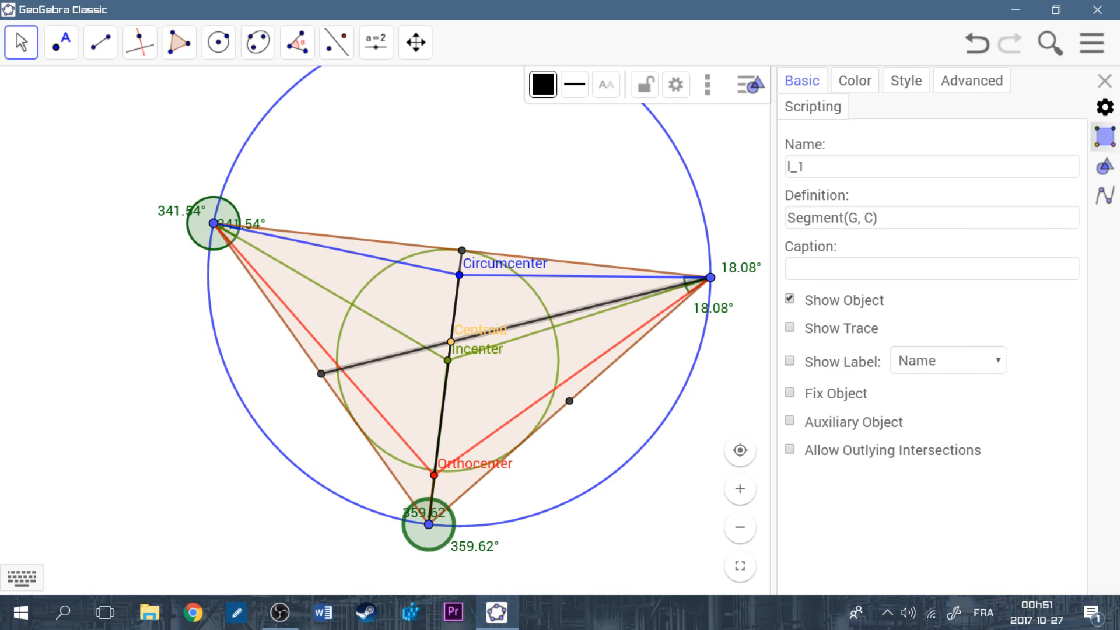
click(790, 299)
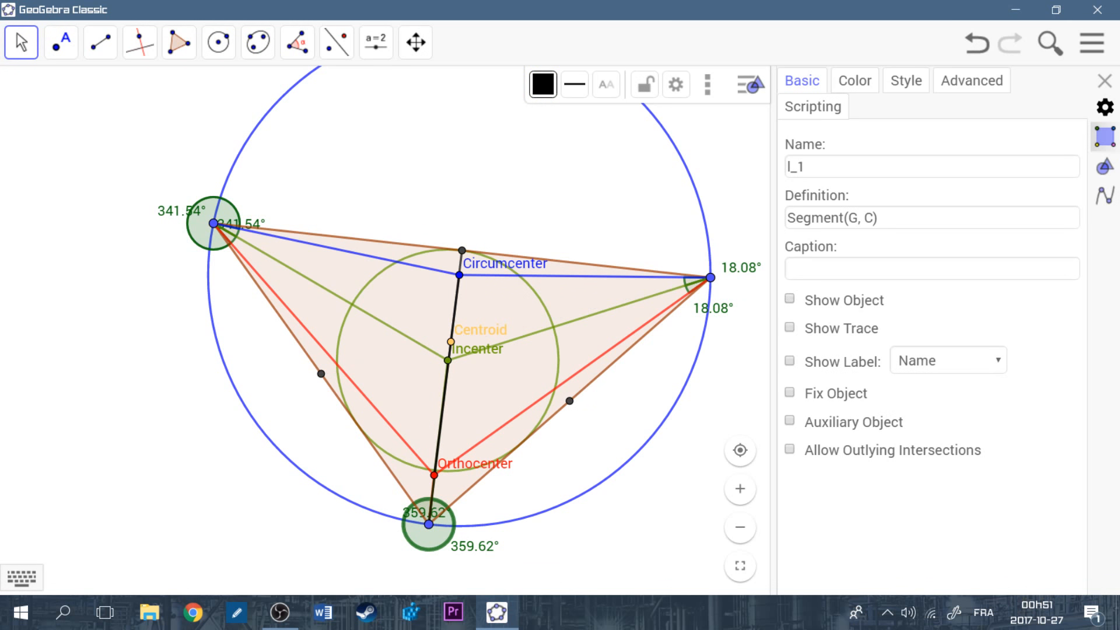
- Hide the midpoints of all three triangle sides and the remaining median from the bottom vertex
click(569, 401)
click(790, 298)
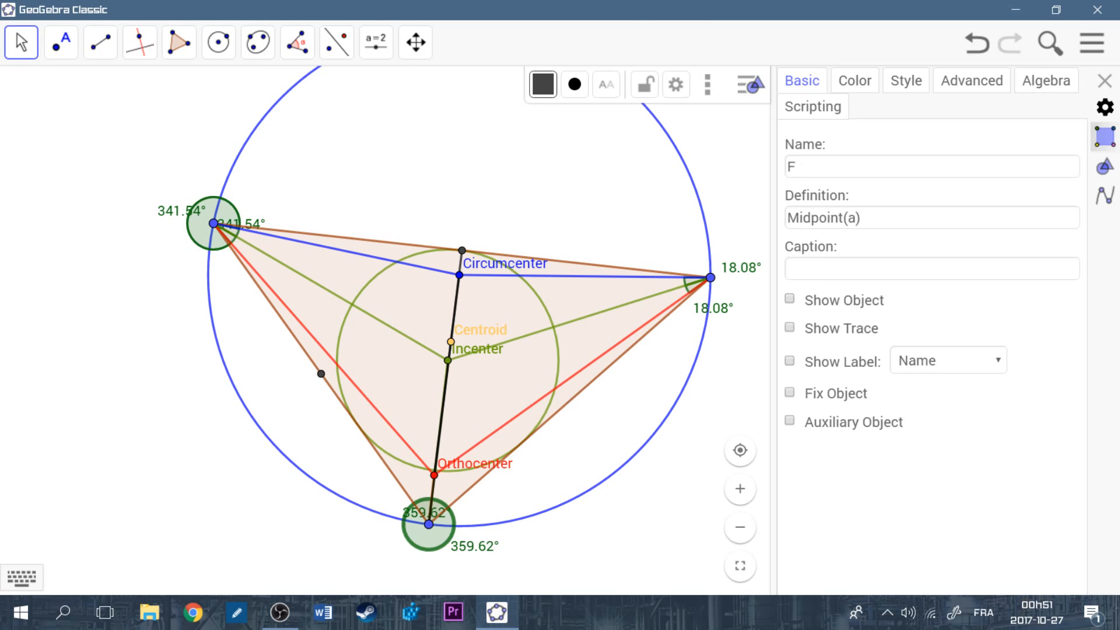
click(462, 250)
click(790, 299)
click(460, 275)
click(461, 261)
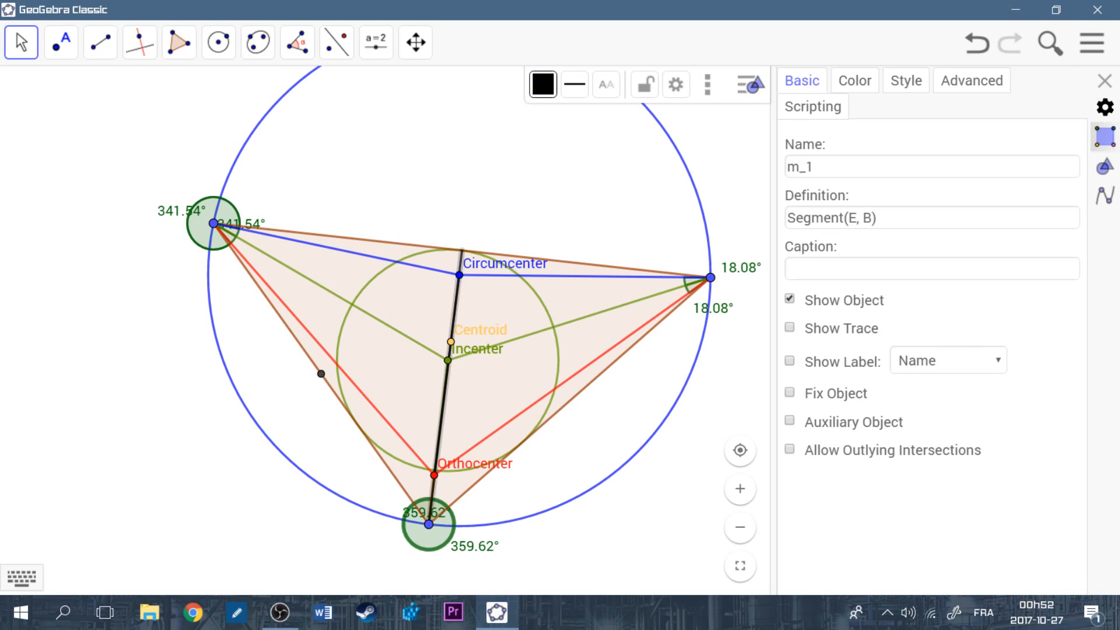
click(790, 299)
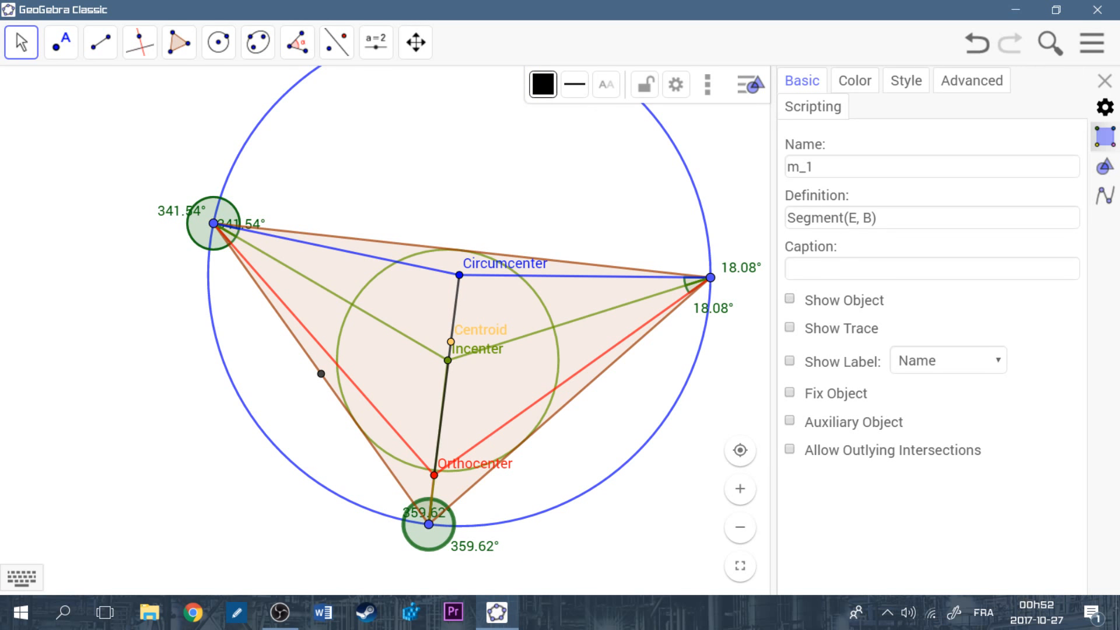
click(321, 374)
click(790, 298)
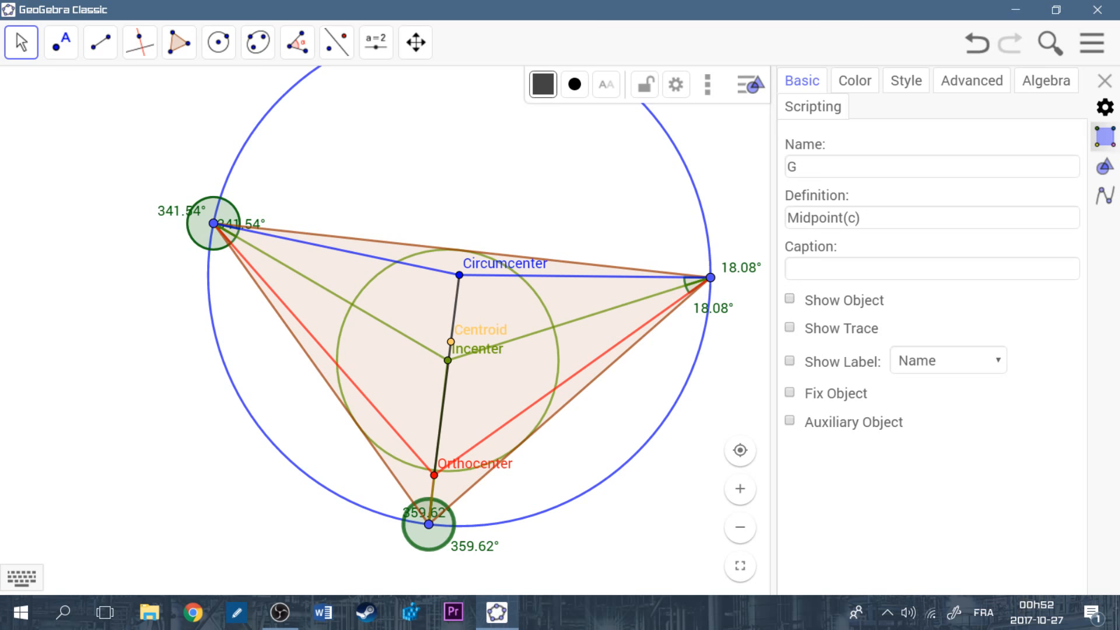
- Move the triangle's upper-left vertex outward until the orthocenter nearly meets the bottom vertex and the circumcenter nearly lies on the opposite side
drag(213, 223, 179, 139)
drag(204, 145, 172, 146)
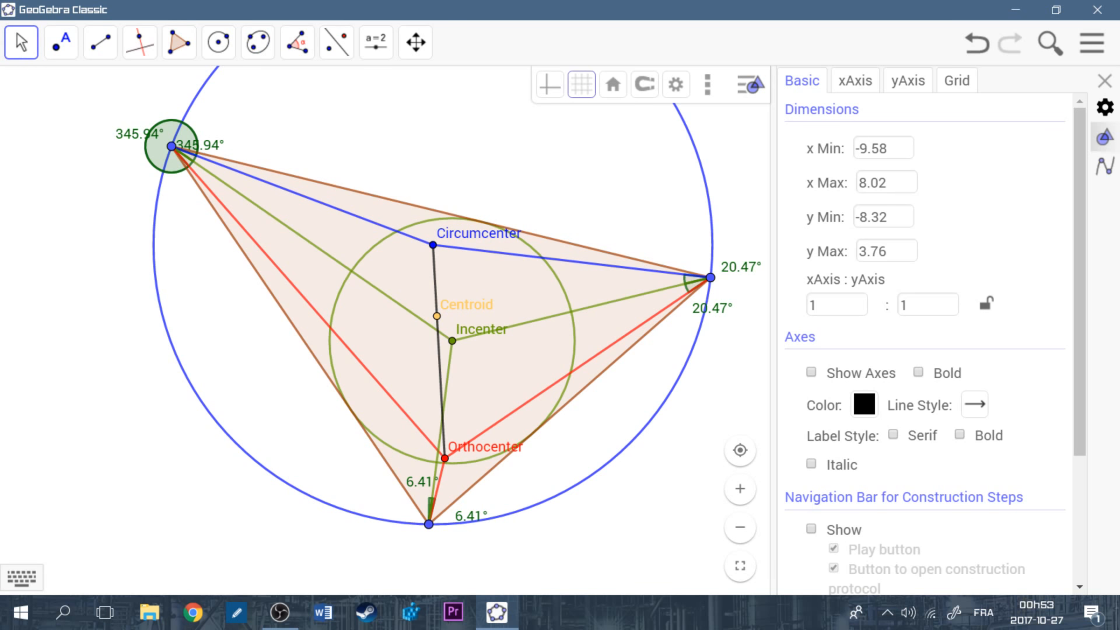
drag(171, 146, 129, 182)
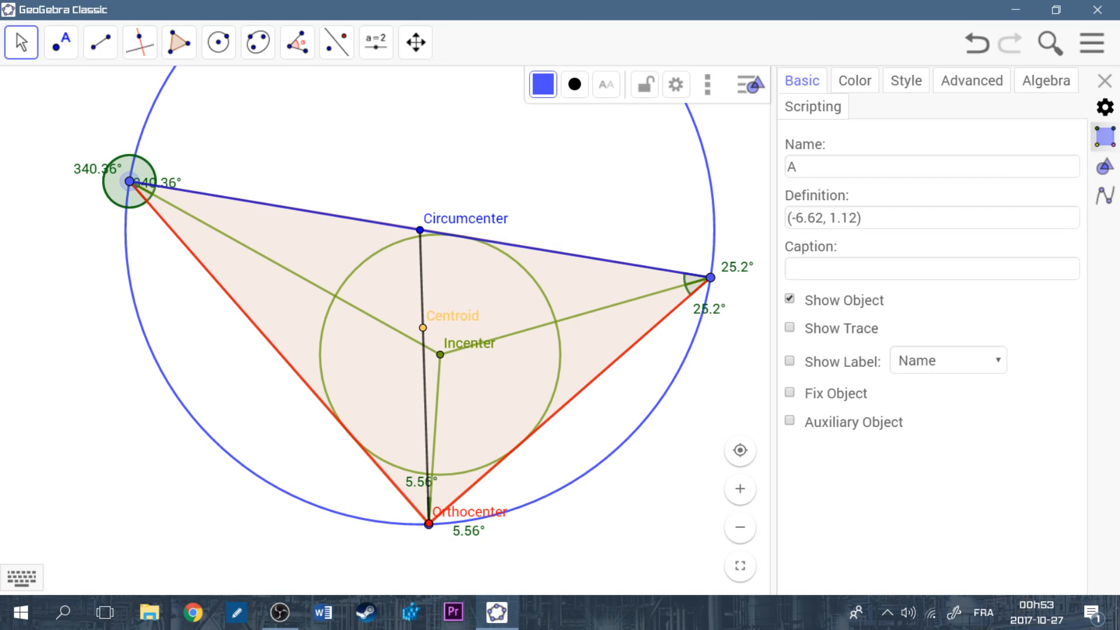
drag(129, 181, 131, 182)
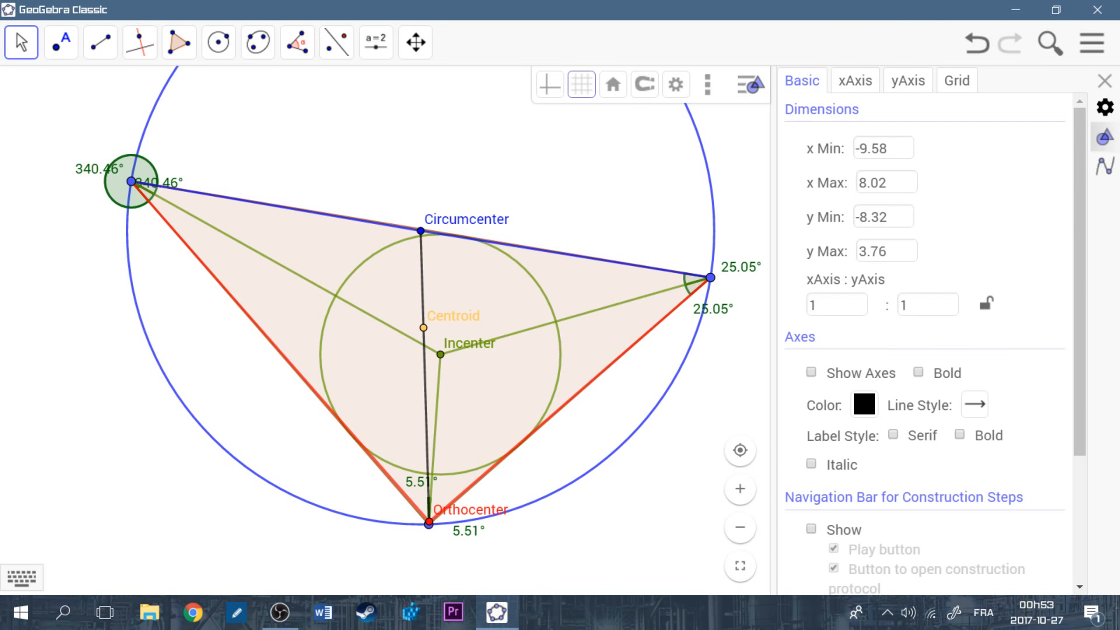